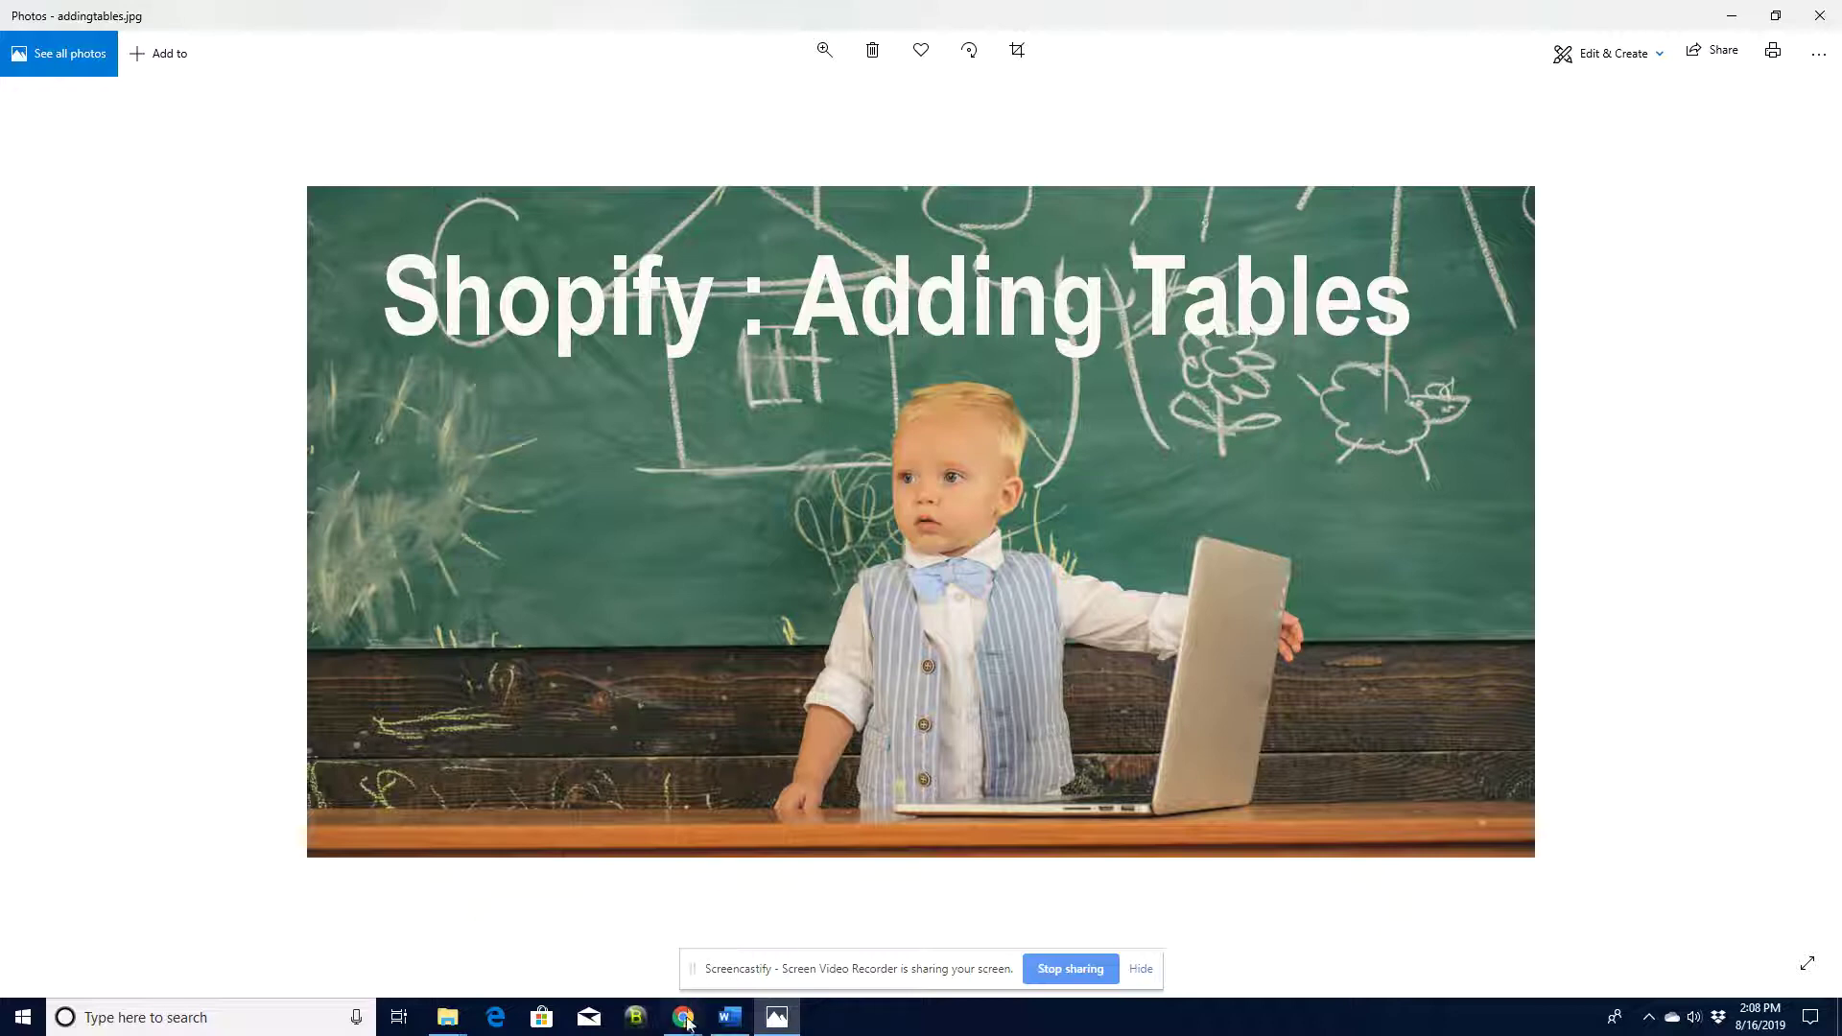
Open the Ethiopian Washed Sidamo sample product page in the Just Green Beans store
{"action": "mouse_move", "coordinate": [686, 1025]}
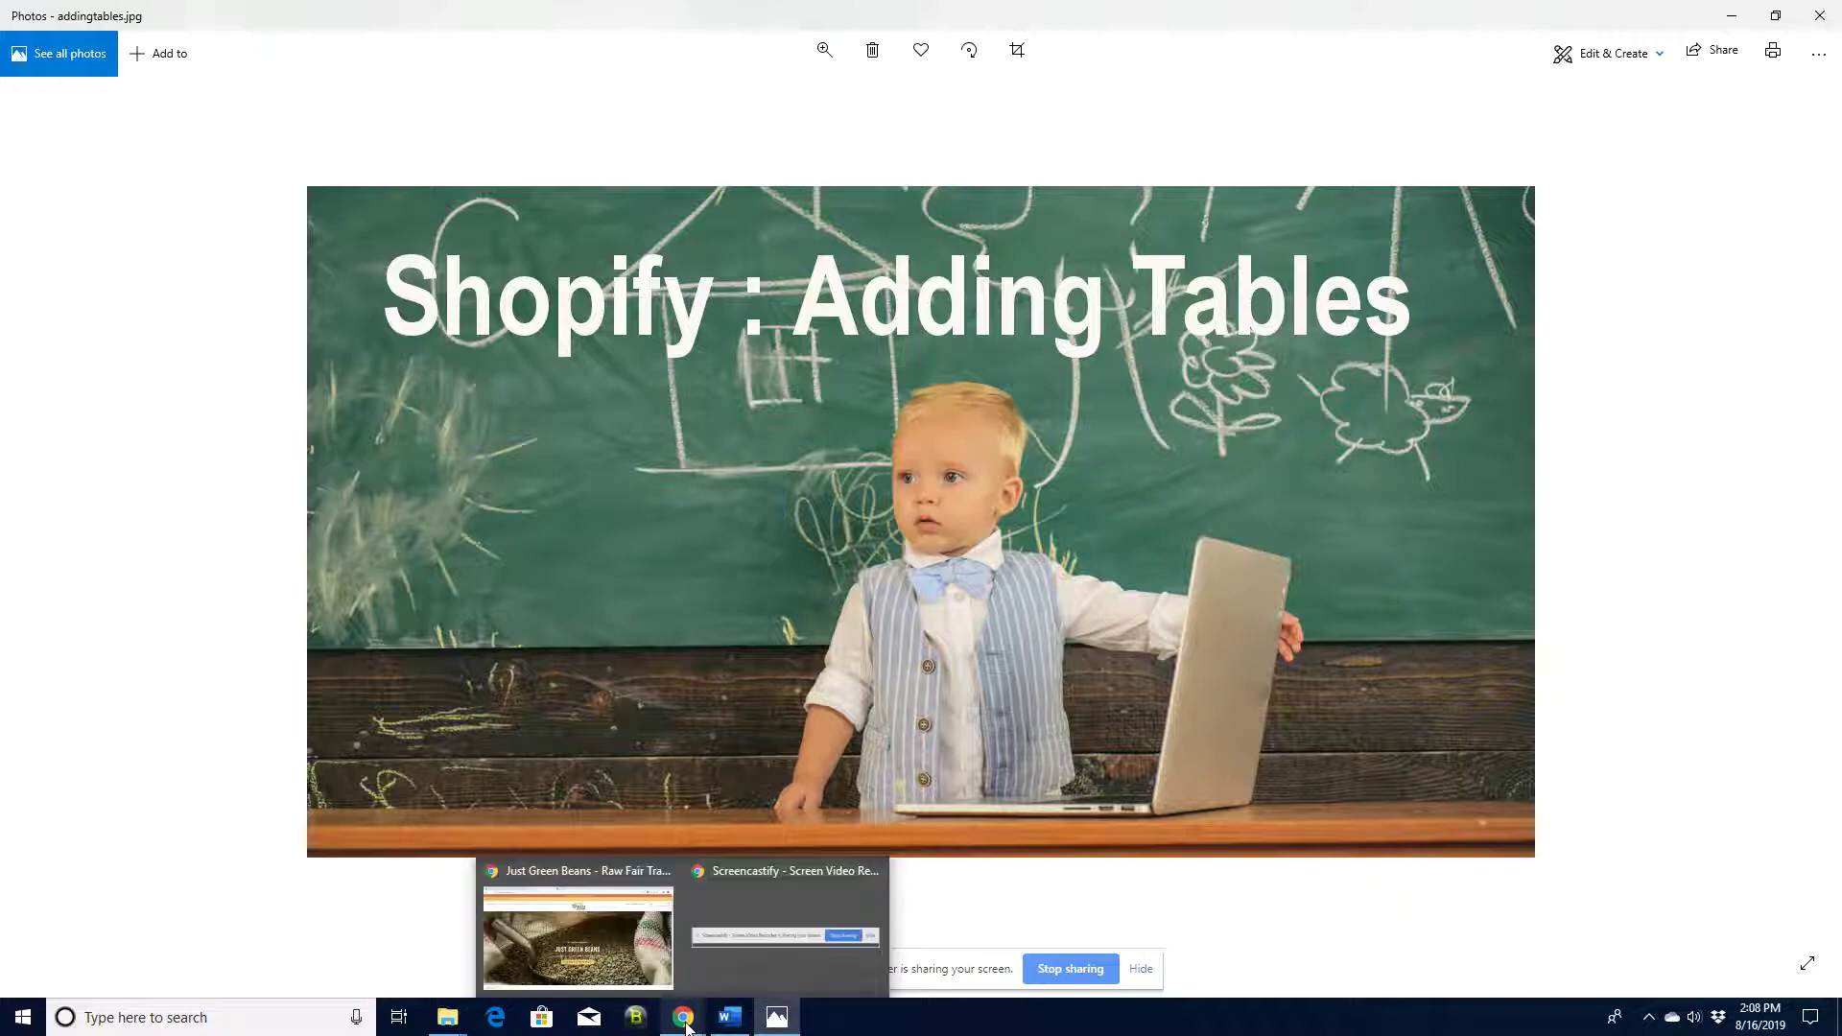
{"action": "left_click", "coordinate": [612, 876]}
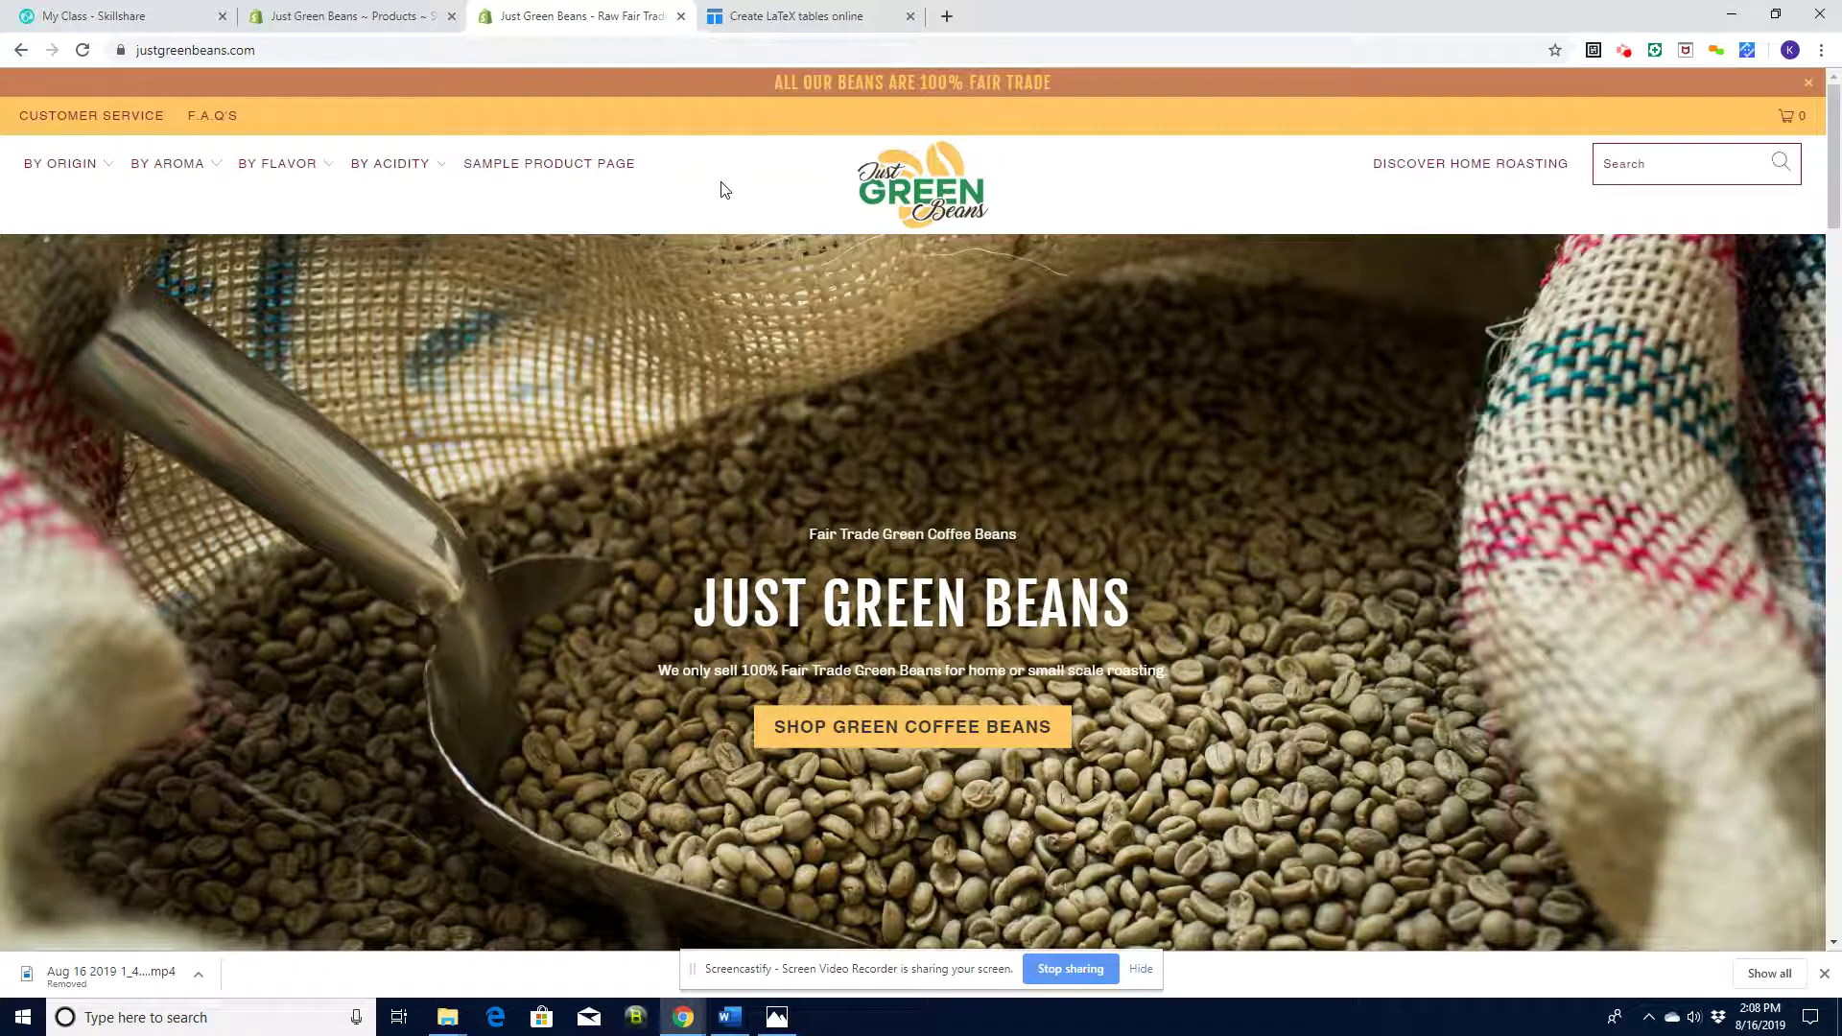
{"action": "left_click", "coordinate": [541, 171]}
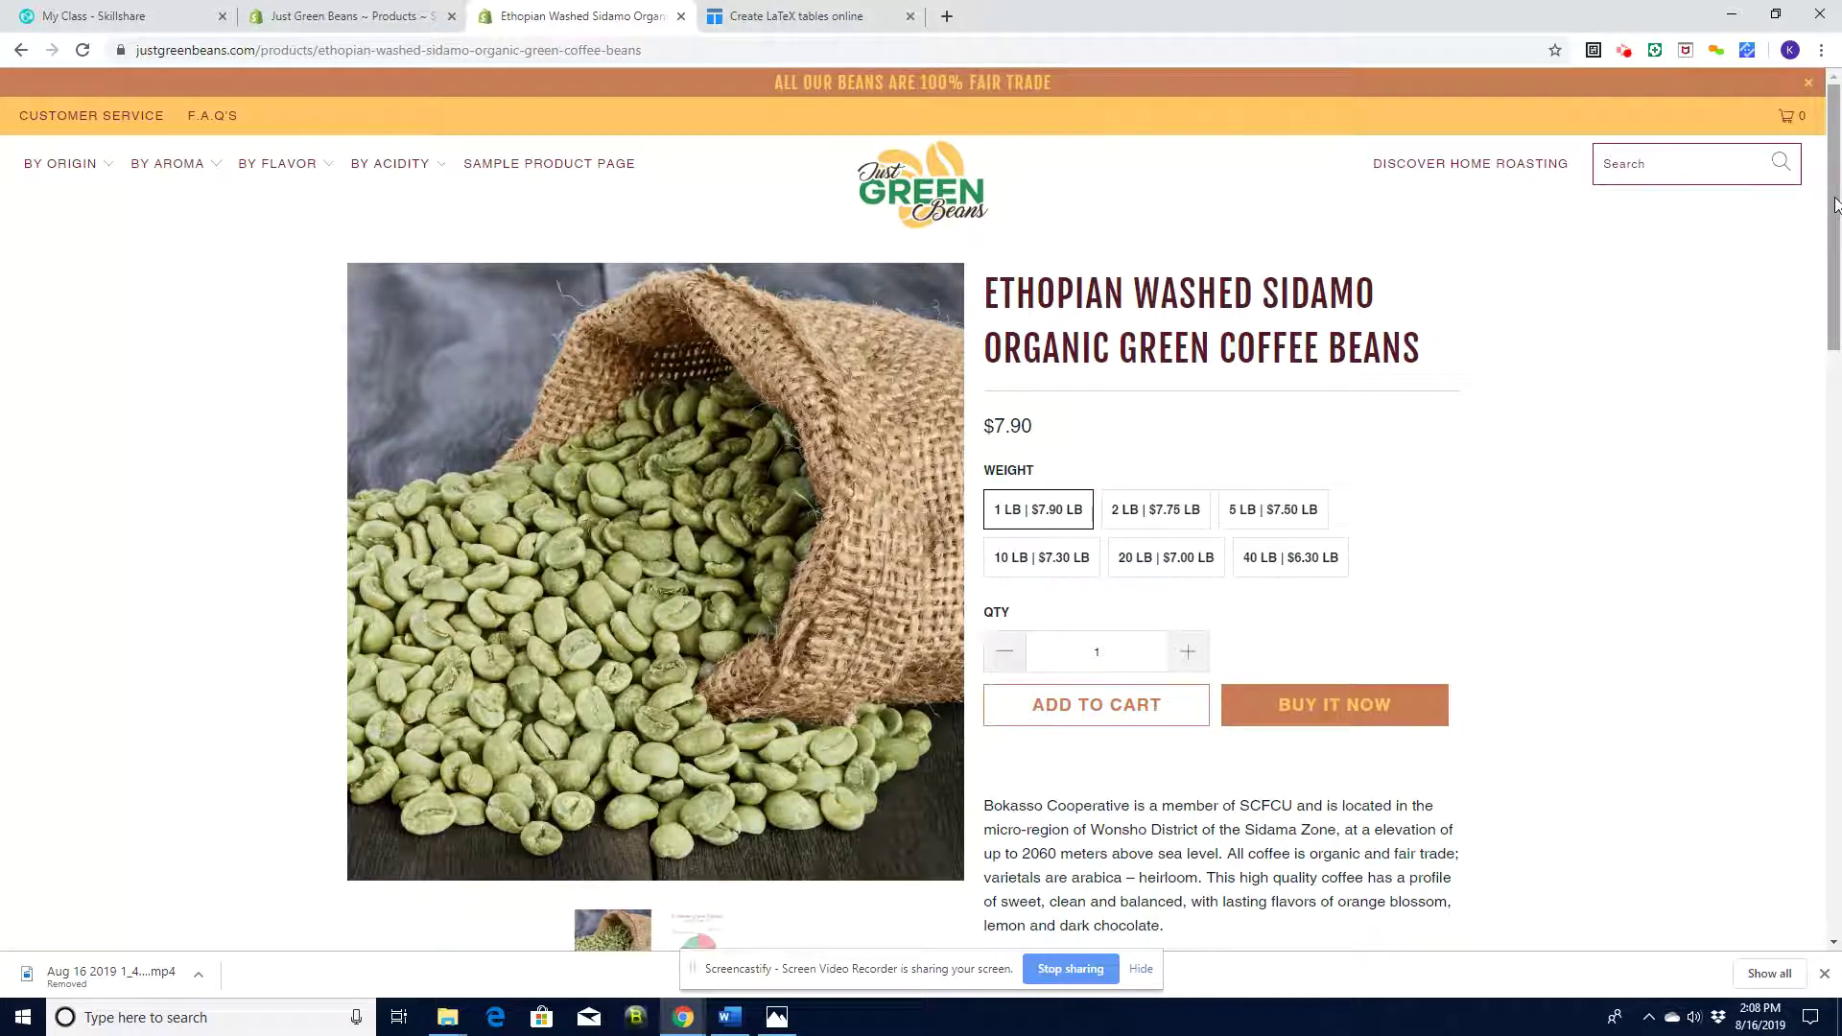
Scroll through the product's orange-header attribute table, then go to the admin Products list
{"action": "left_click_drag", "start_coordinate": [1834, 204], "coordinate": [1835, 218]}
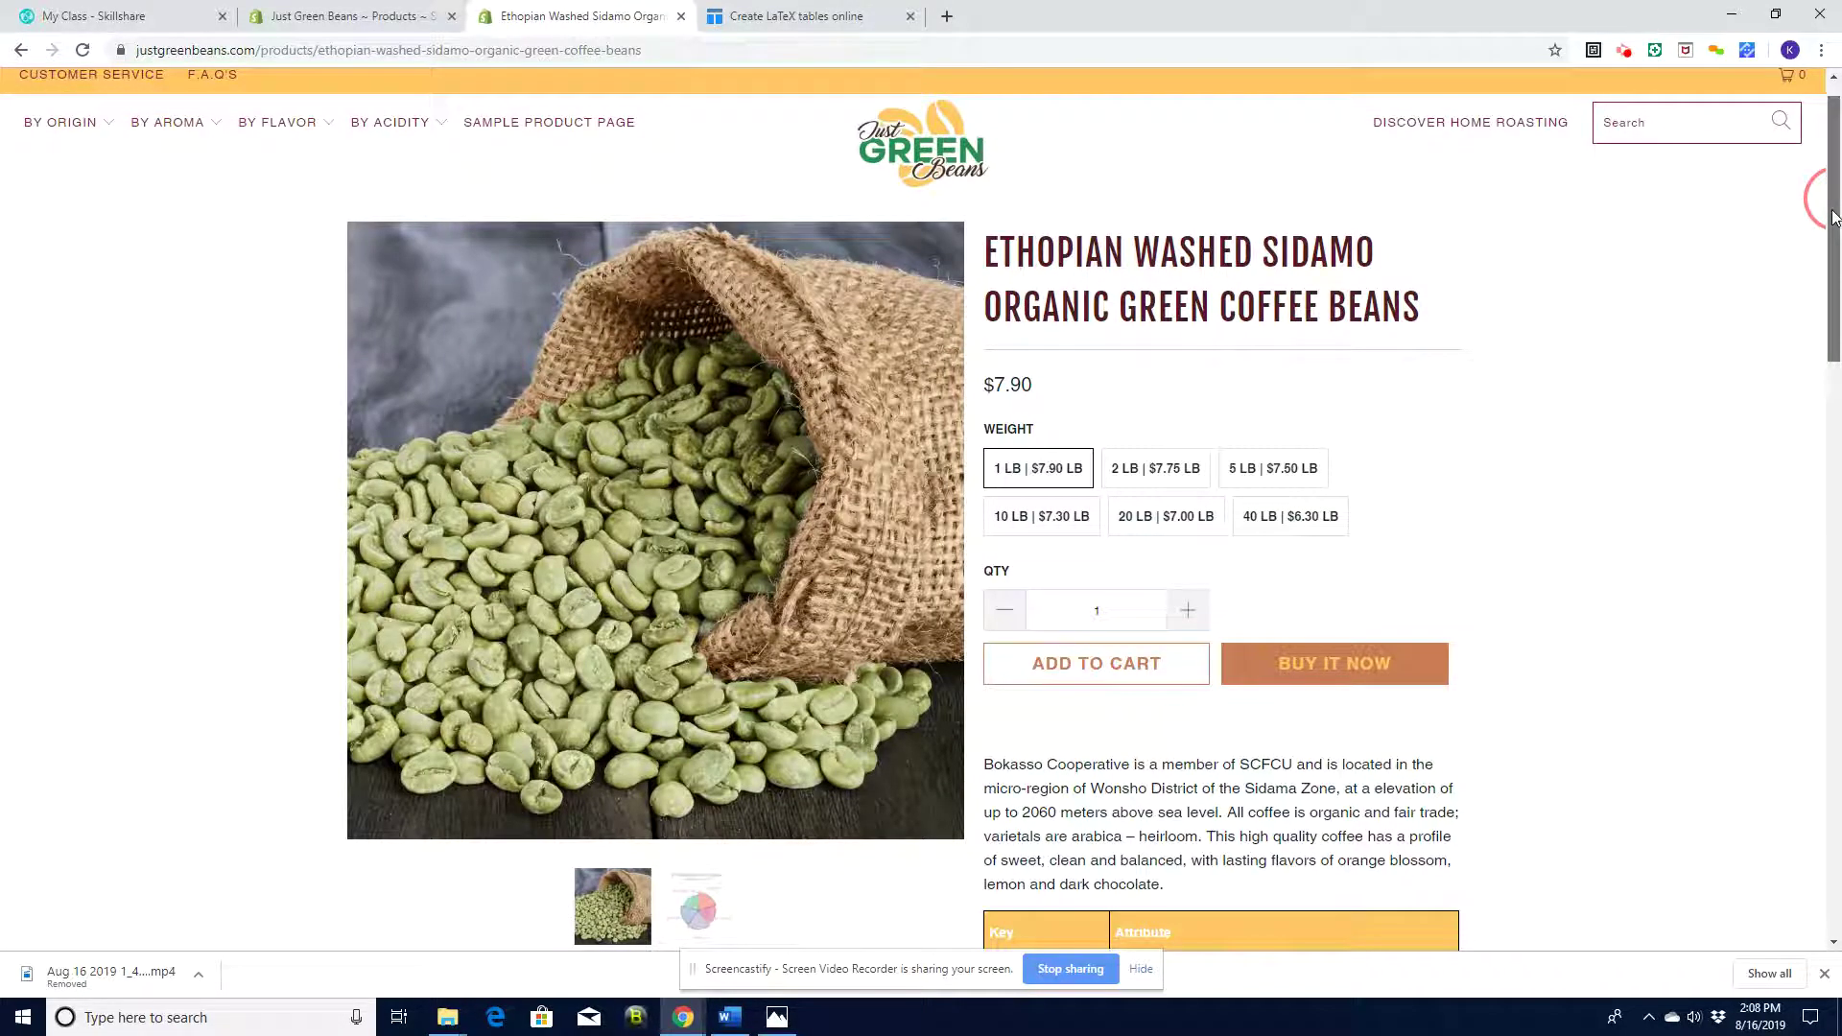
{"action": "left_click_drag", "start_coordinate": [1834, 217], "coordinate": [1792, 181]}
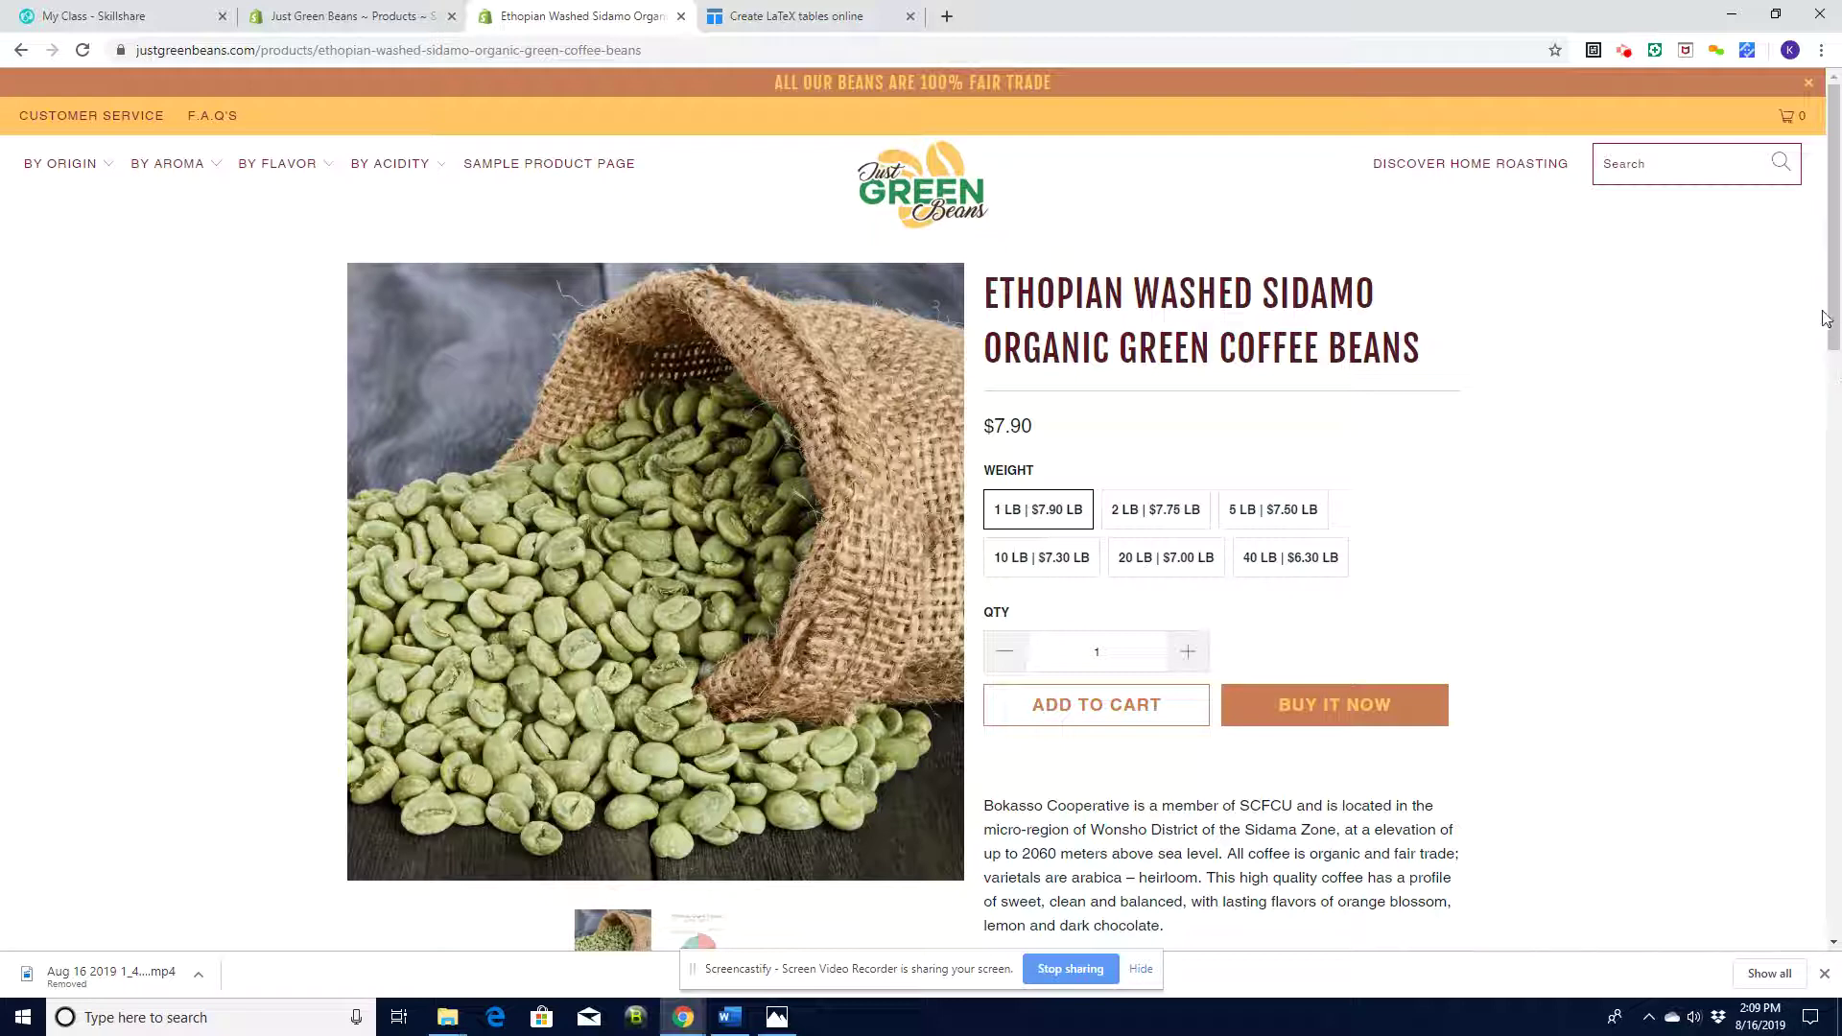
{"action": "left_click_drag", "start_coordinate": [1826, 318], "coordinate": [1836, 554]}
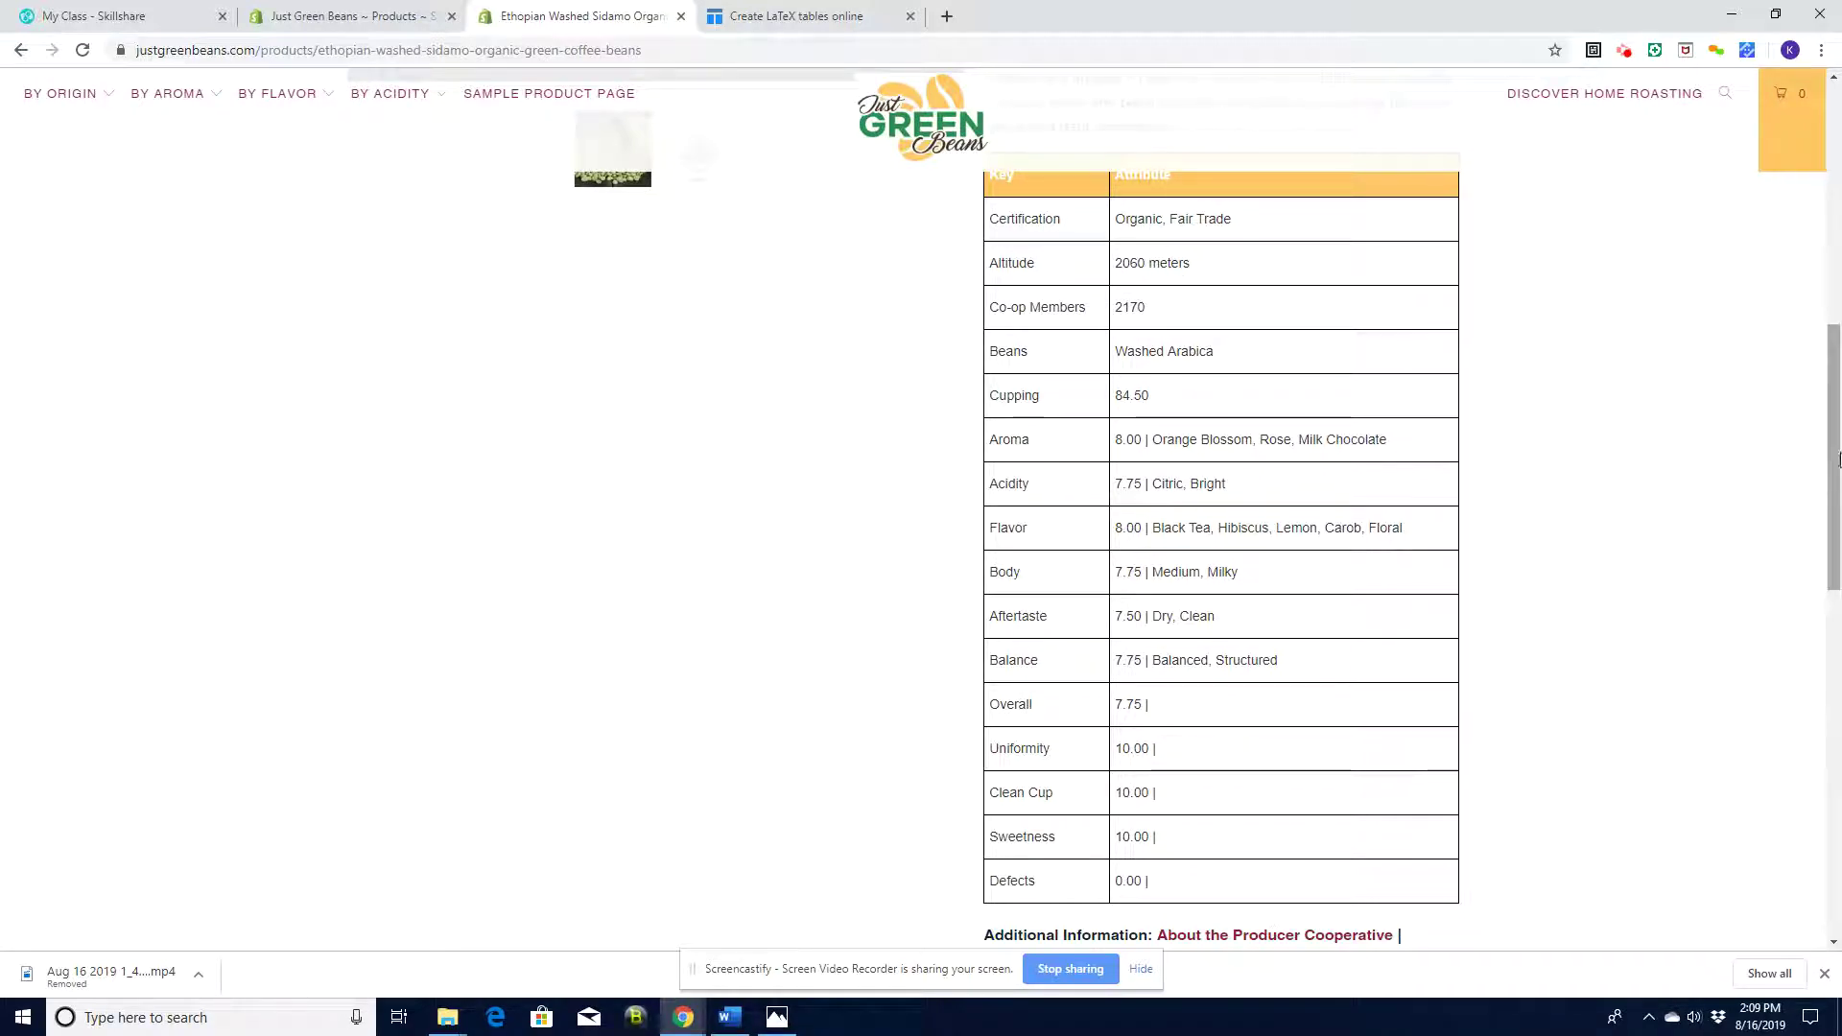
{"action": "left_click_drag", "start_coordinate": [1837, 459], "coordinate": [1833, 422]}
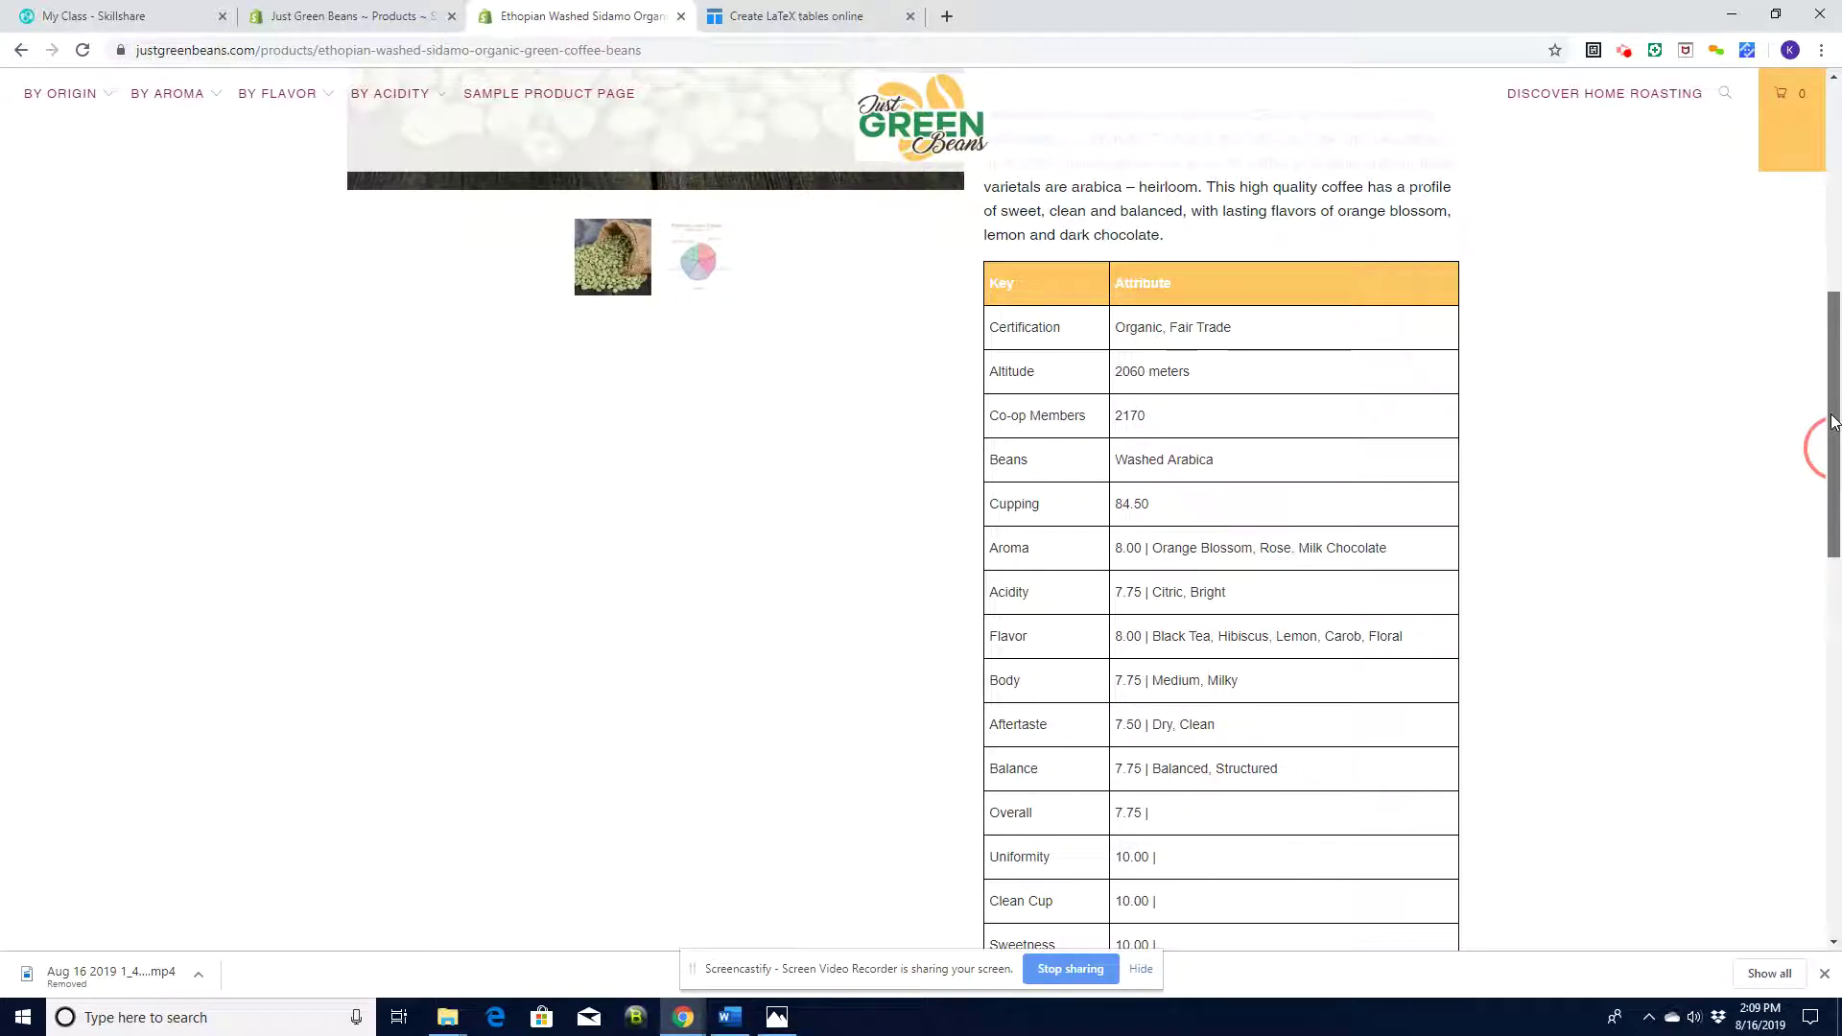
{"action": "mouse_move", "coordinate": [1834, 423]}
{"action": "left_mouse_down"}
{"action": "mouse_move", "coordinate": [1834, 318]}
{"action": "mouse_move", "coordinate": [1838, 428]}
{"action": "left_mouse_up"}
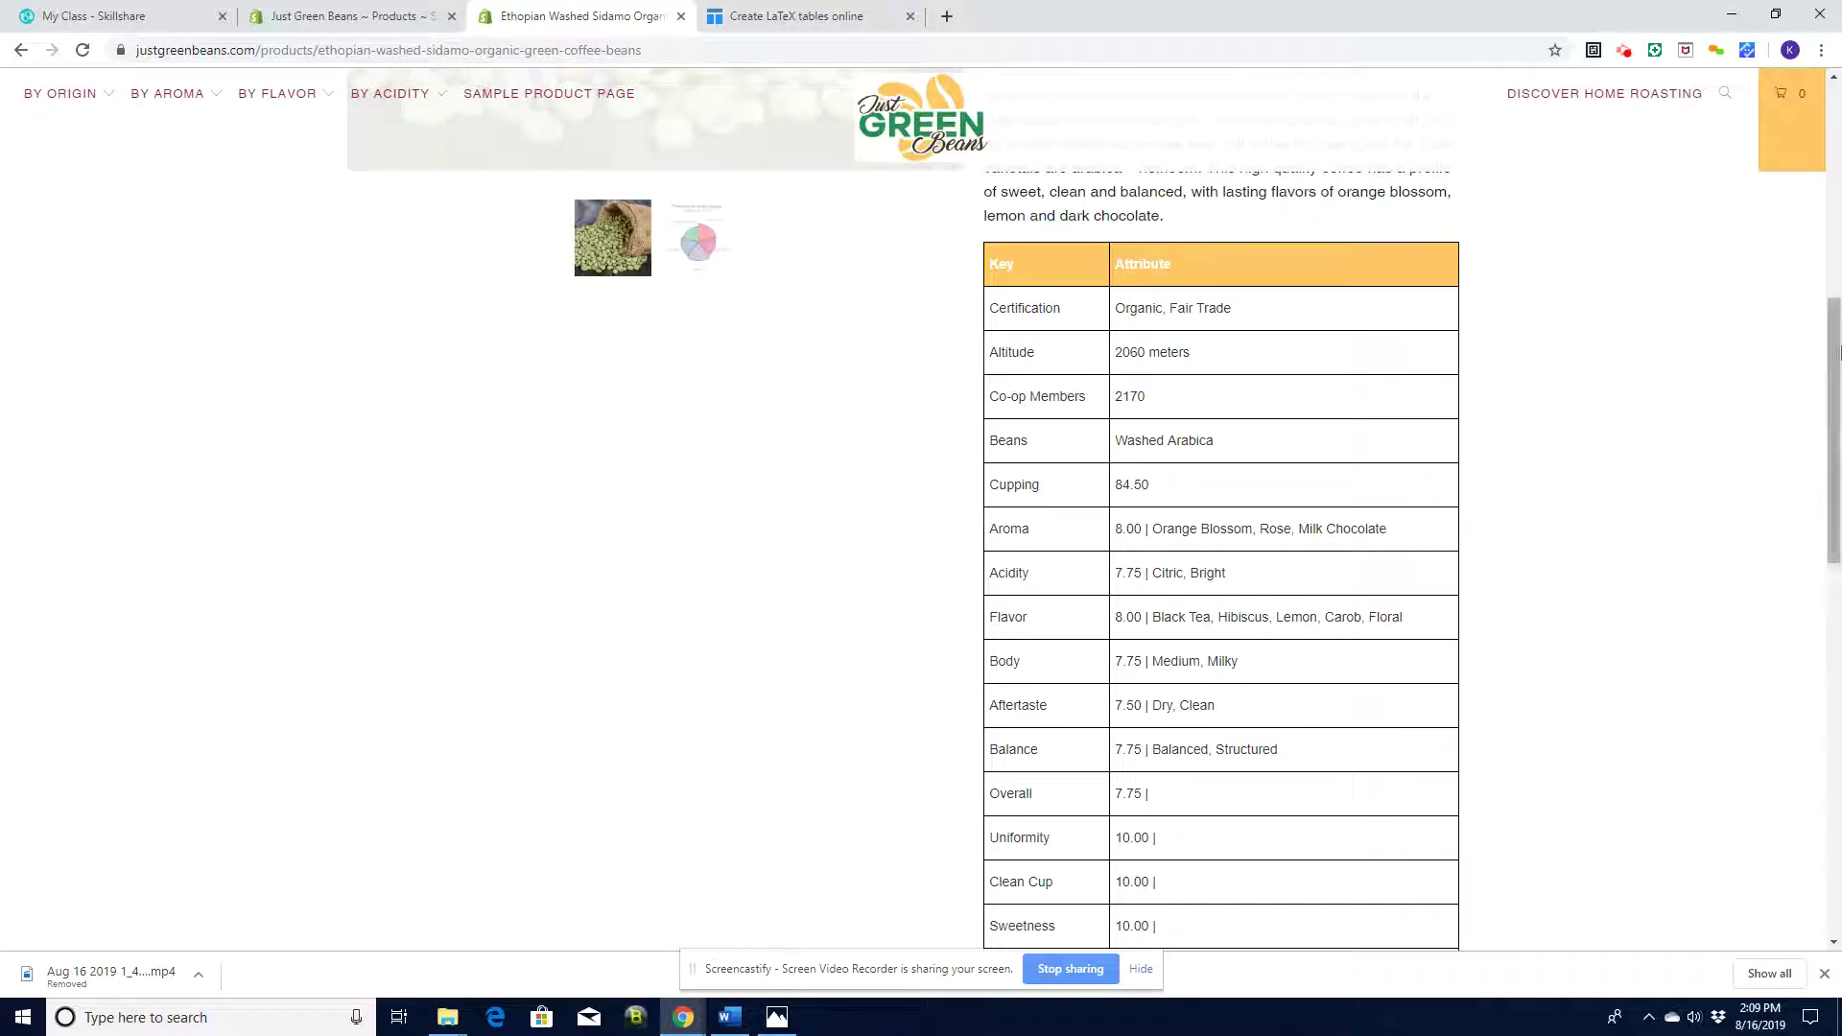
{"action": "mouse_move", "coordinate": [1836, 360]}
{"action": "left_mouse_down"}
{"action": "mouse_move", "coordinate": [1834, 542]}
{"action": "mouse_move", "coordinate": [1840, 381]}
{"action": "left_mouse_up"}
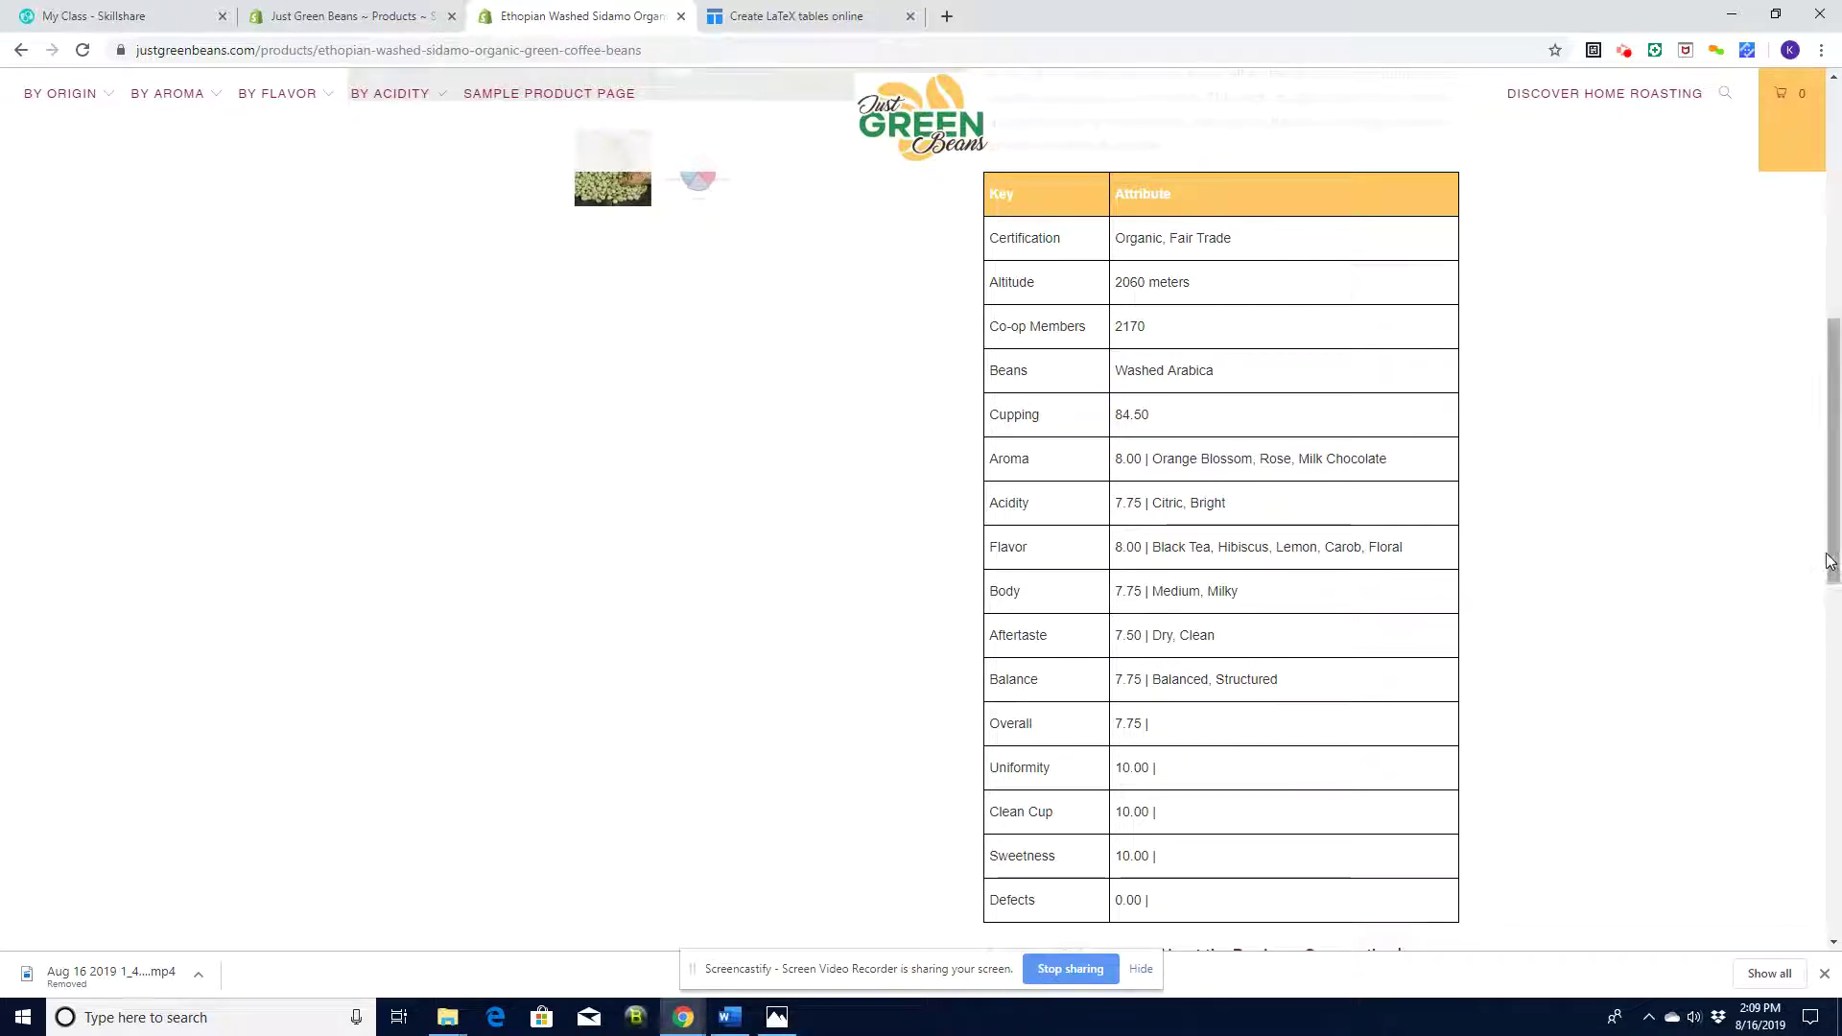
{"action": "left_click_drag", "start_coordinate": [1830, 562], "coordinate": [1837, 423]}
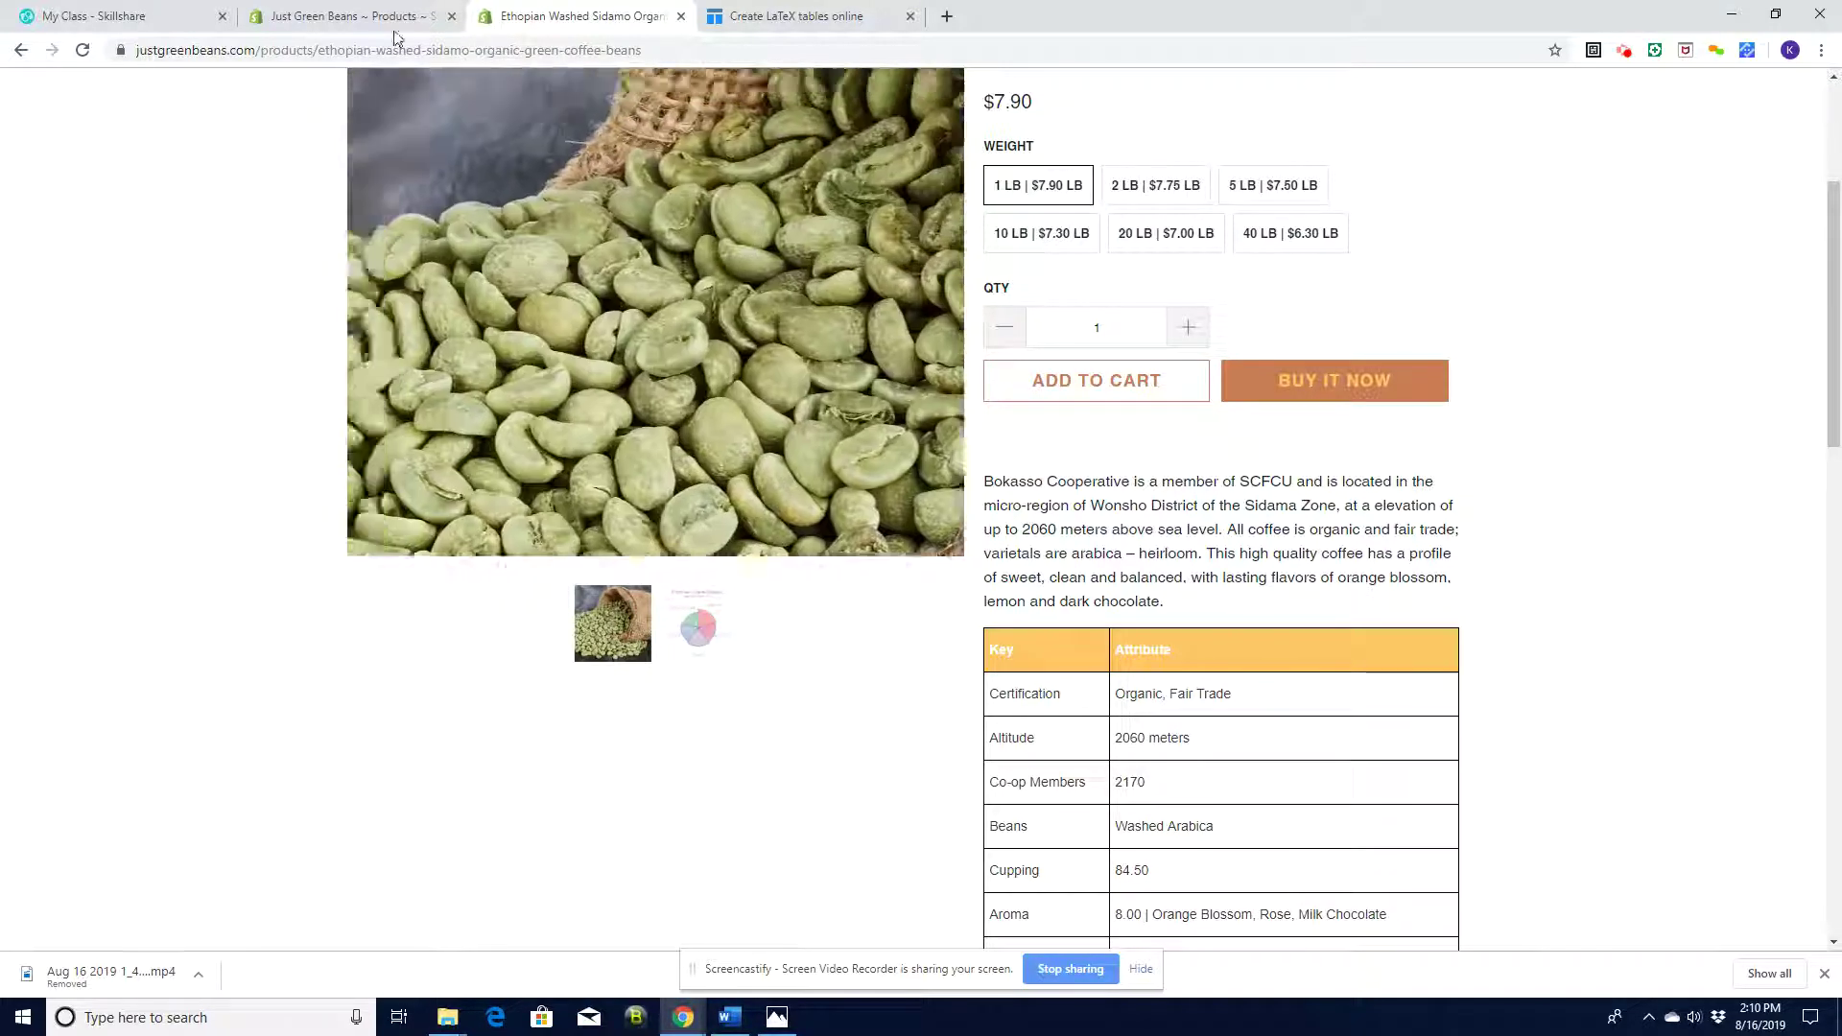
{"action": "left_click", "coordinate": [324, 19]}
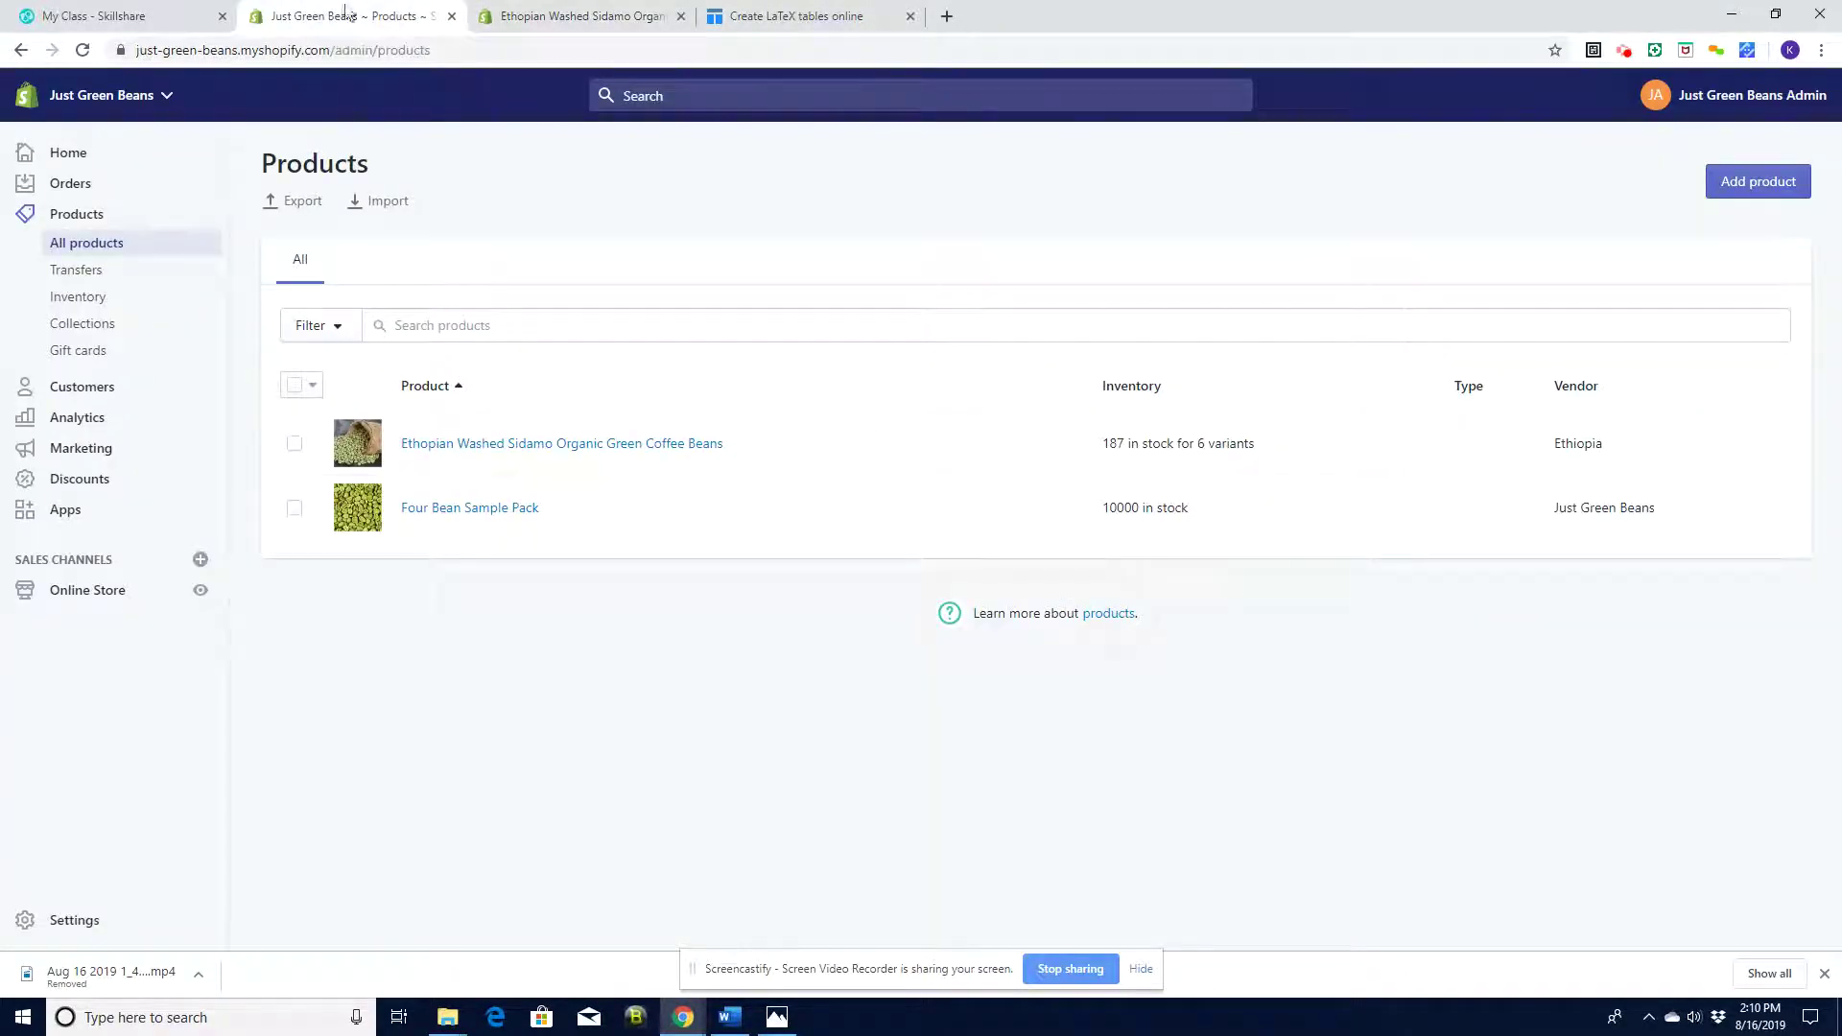
Open the Ethiopian Washed Sidamo product's editor and show its description as raw HTML
{"action": "left_click", "coordinate": [508, 447]}
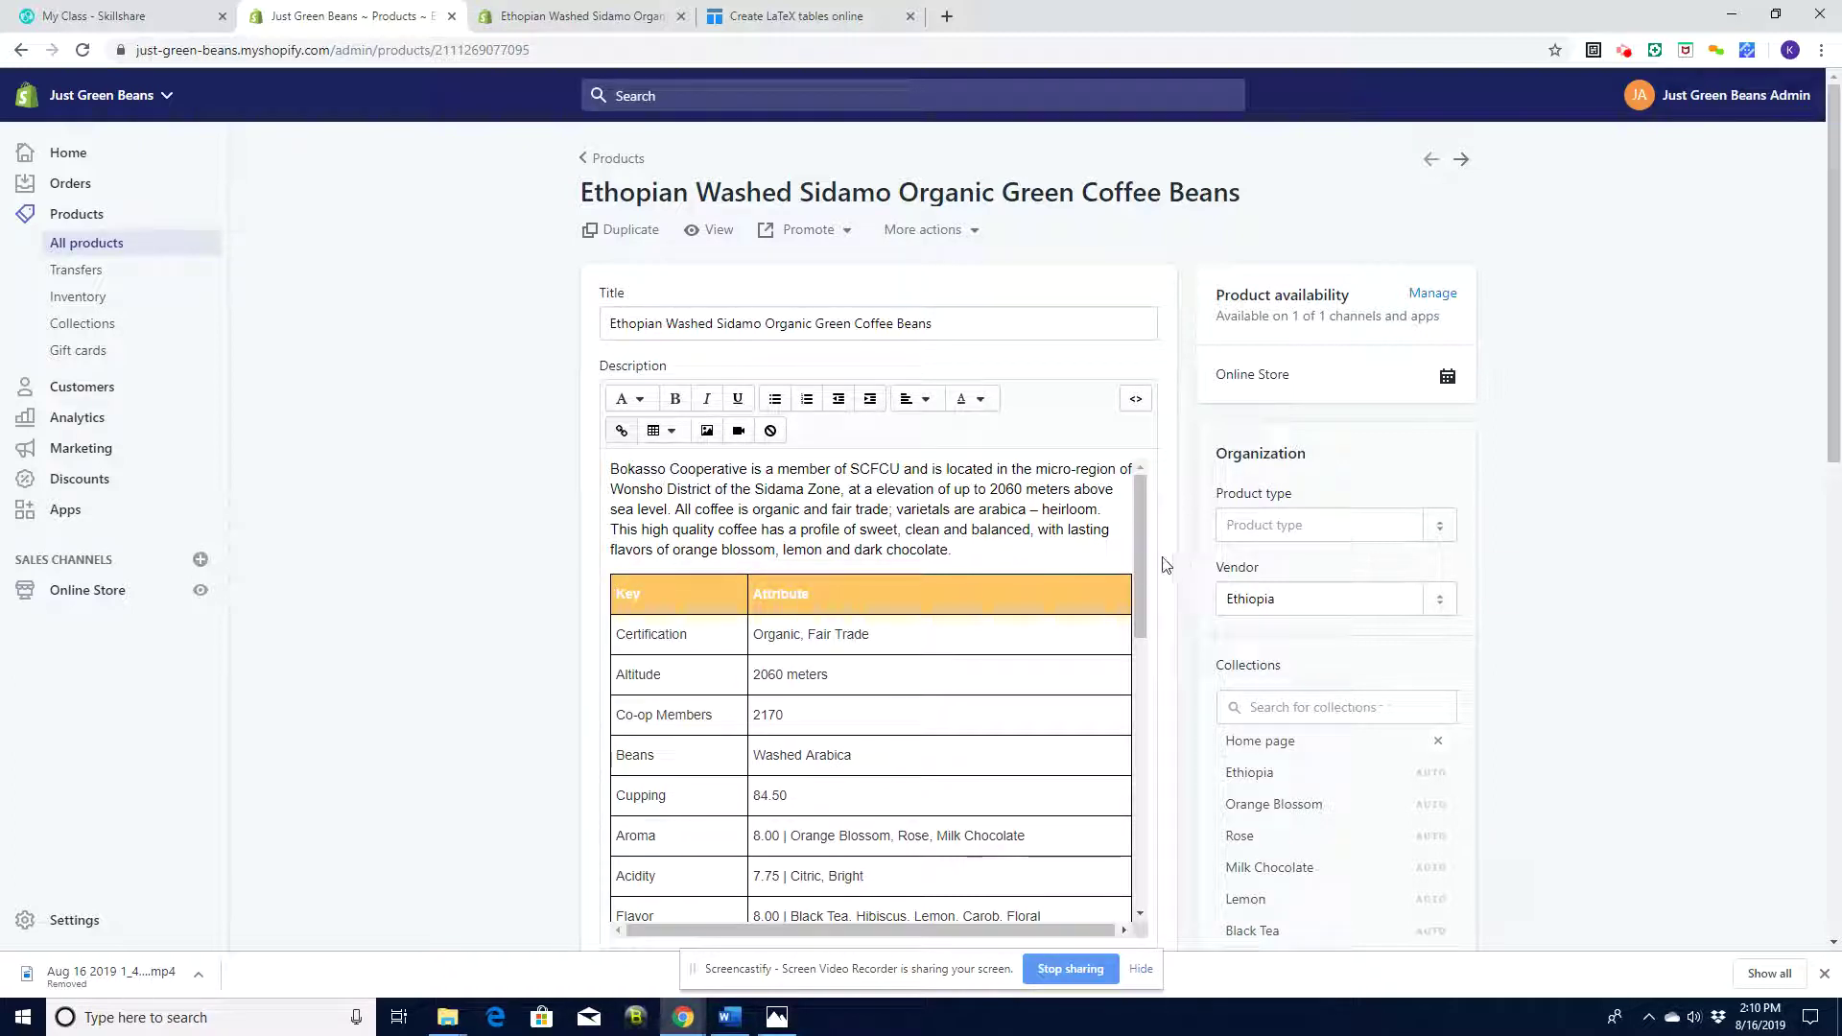
{"action": "mouse_move", "coordinate": [1142, 564]}
{"action": "left_mouse_down"}
{"action": "mouse_move", "coordinate": [1140, 748]}
{"action": "mouse_move", "coordinate": [1146, 566]}
{"action": "left_mouse_up"}
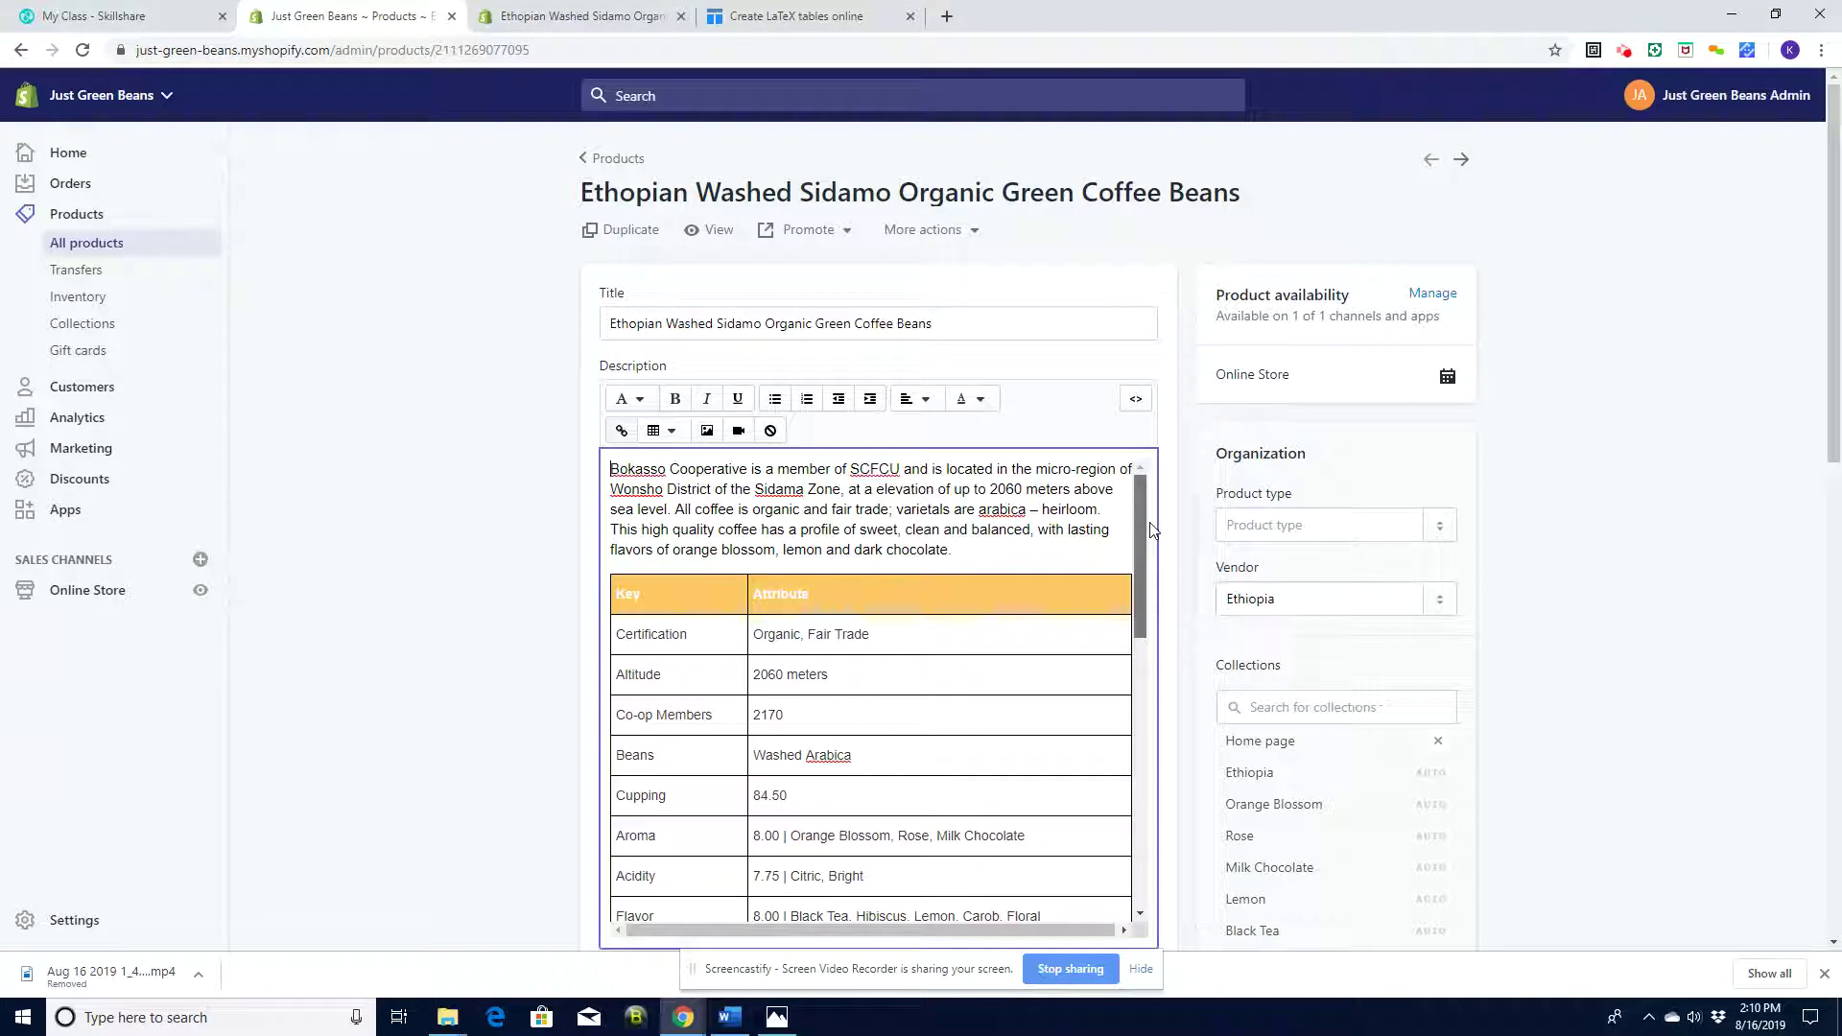
{"action": "mouse_move", "coordinate": [1833, 357]}
{"action": "left_mouse_down"}
{"action": "mouse_move", "coordinate": [1833, 411]}
{"action": "mouse_move", "coordinate": [1833, 394]}
{"action": "left_mouse_up"}
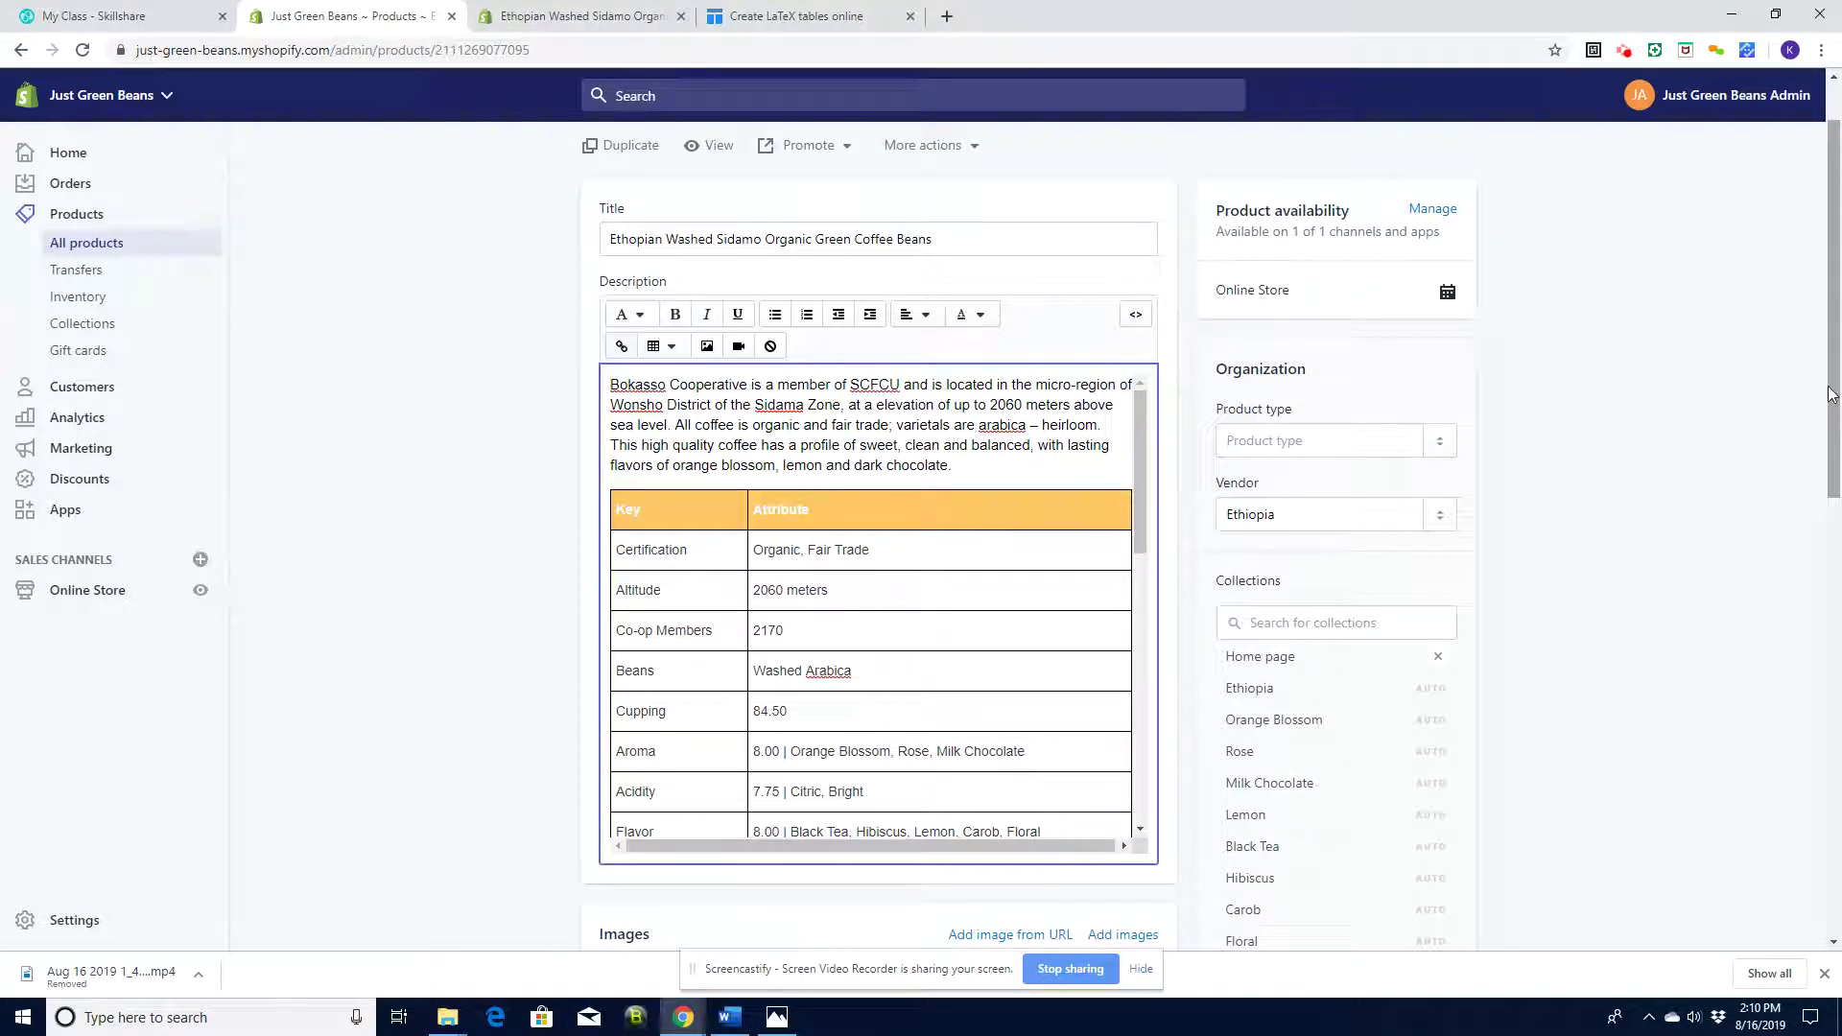
{"action": "left_click", "coordinate": [1135, 321]}
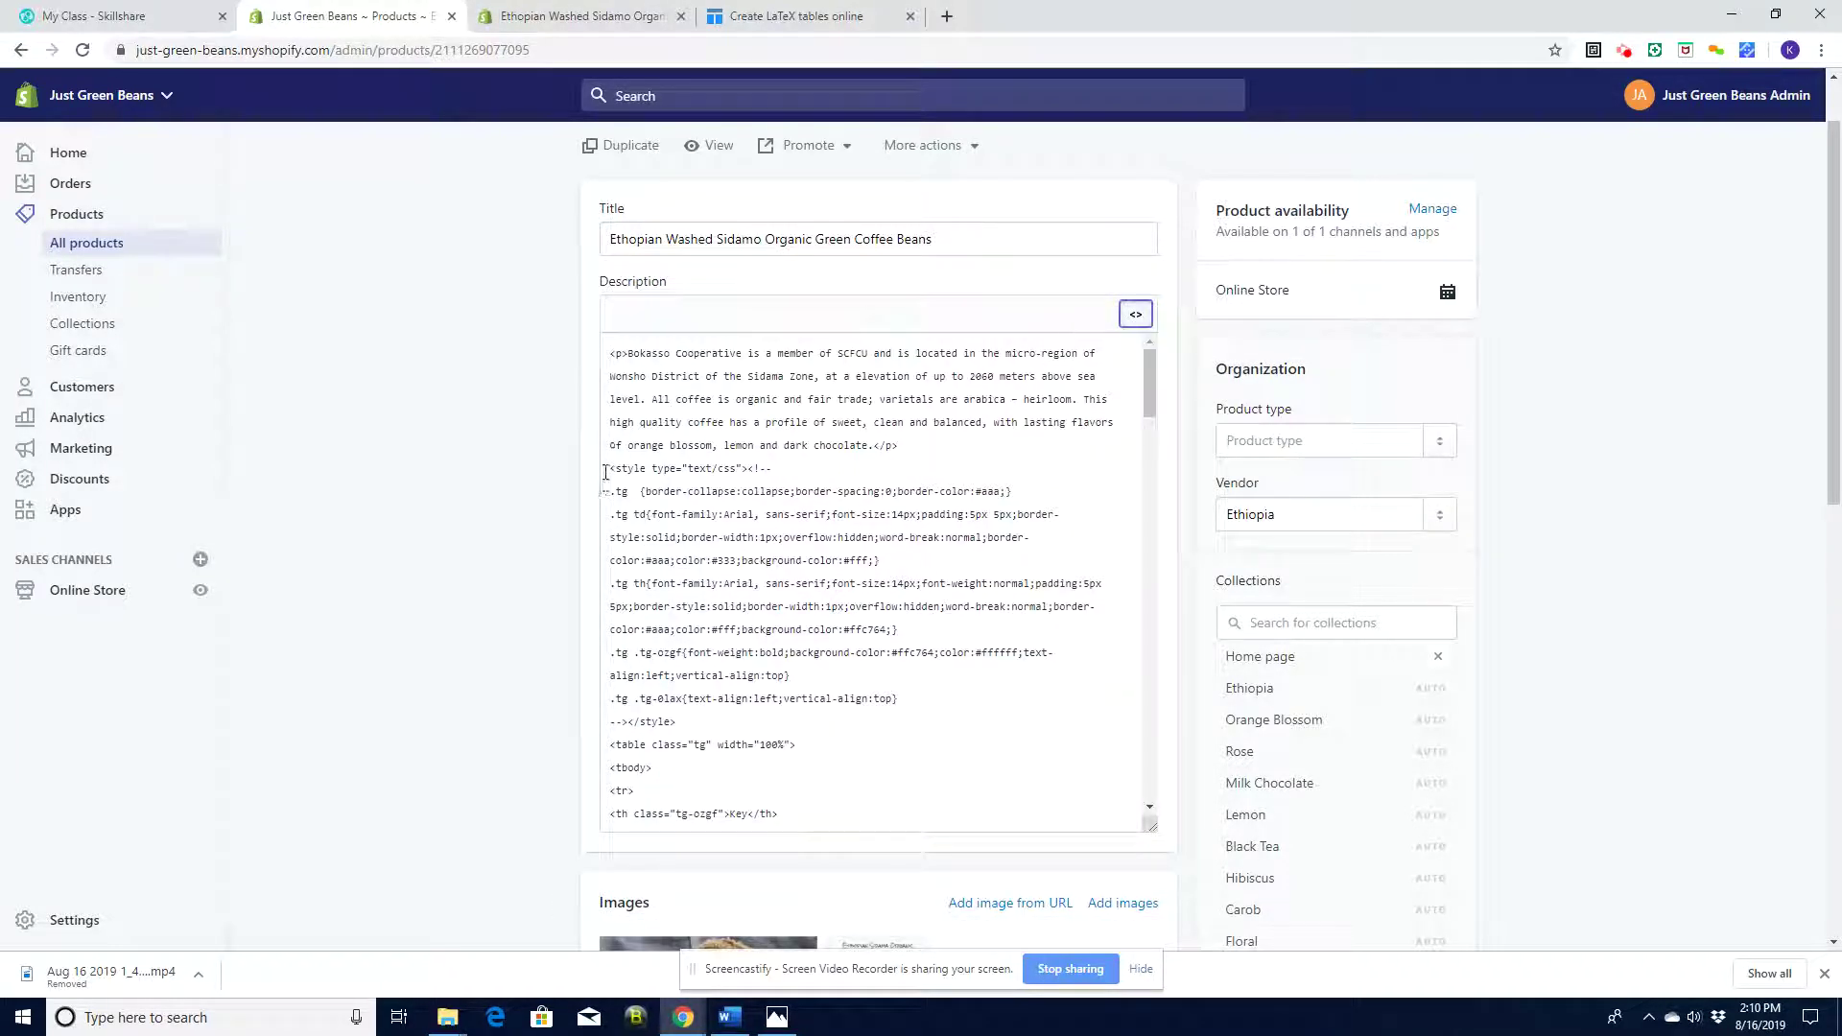
Select part of the description's style code in the HTML box, then deselect it
{"action": "left_click_drag", "start_coordinate": [606, 473], "coordinate": [680, 522]}
{"action": "left_click", "coordinate": [778, 458]}
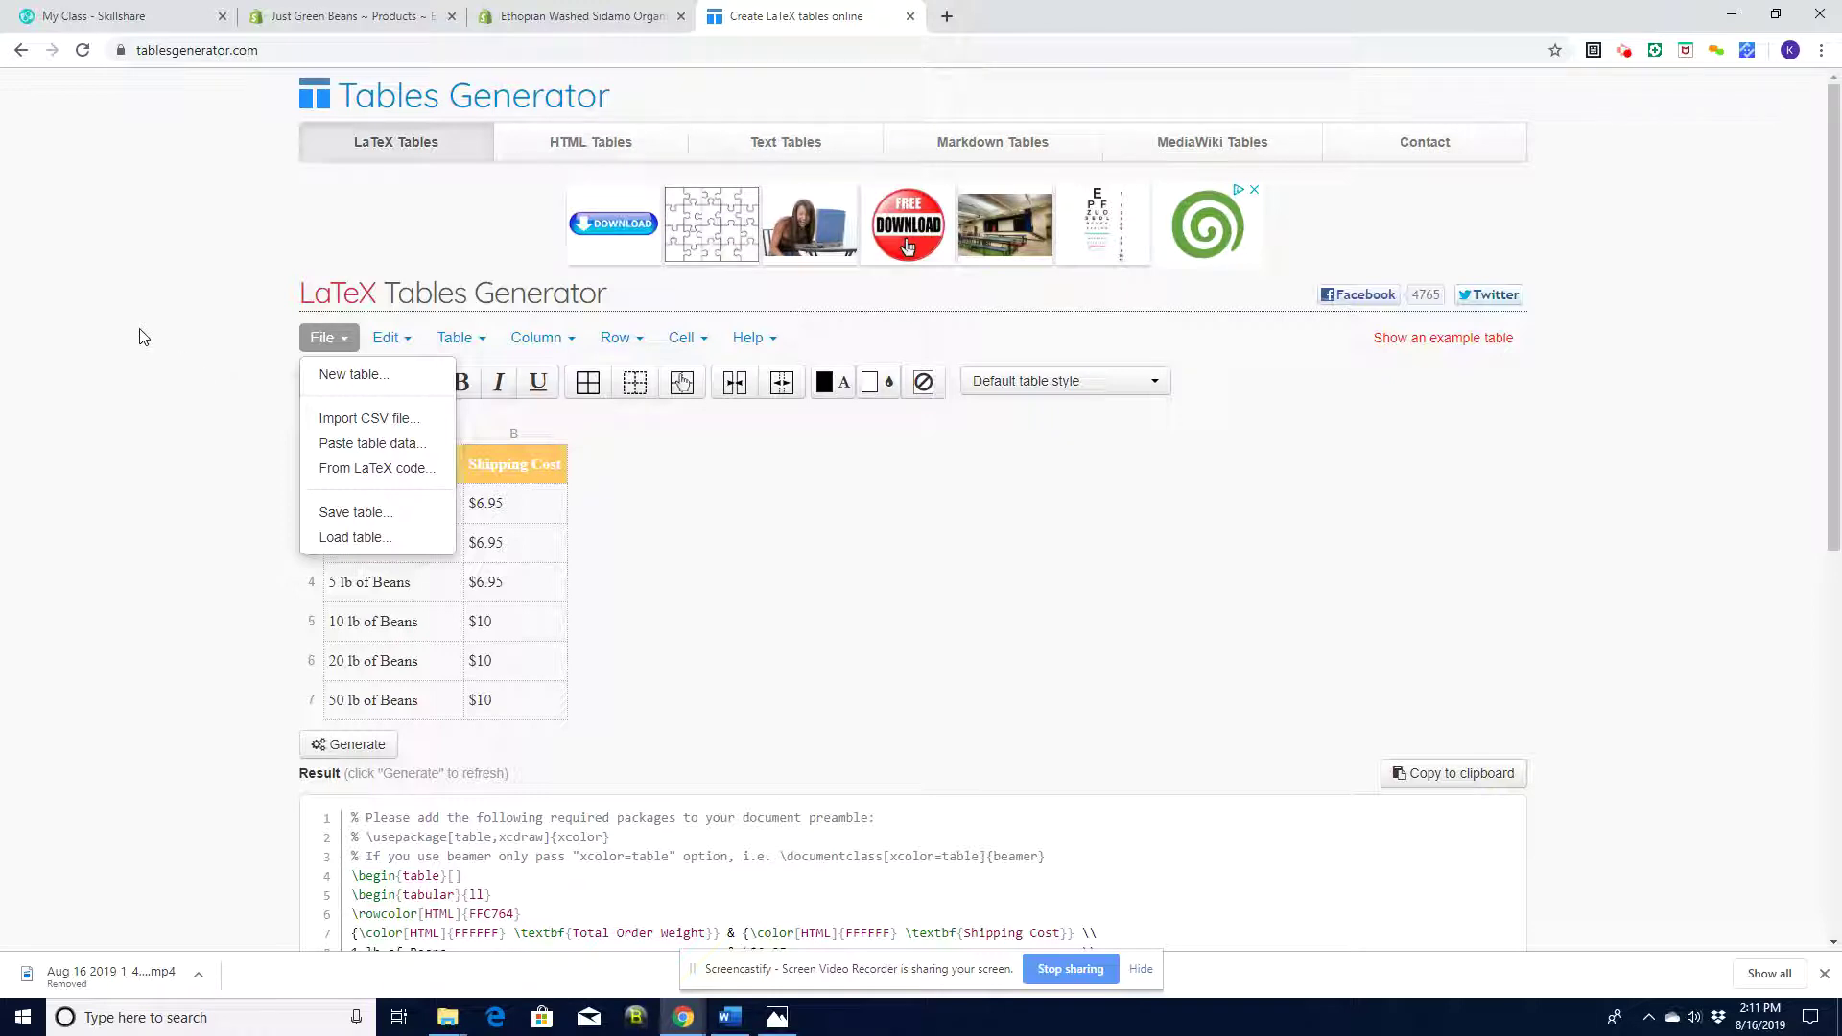
Close the File menu and generate LaTeX code for the orange-header shipping-cost table
{"action": "left_click", "coordinate": [106, 275]}
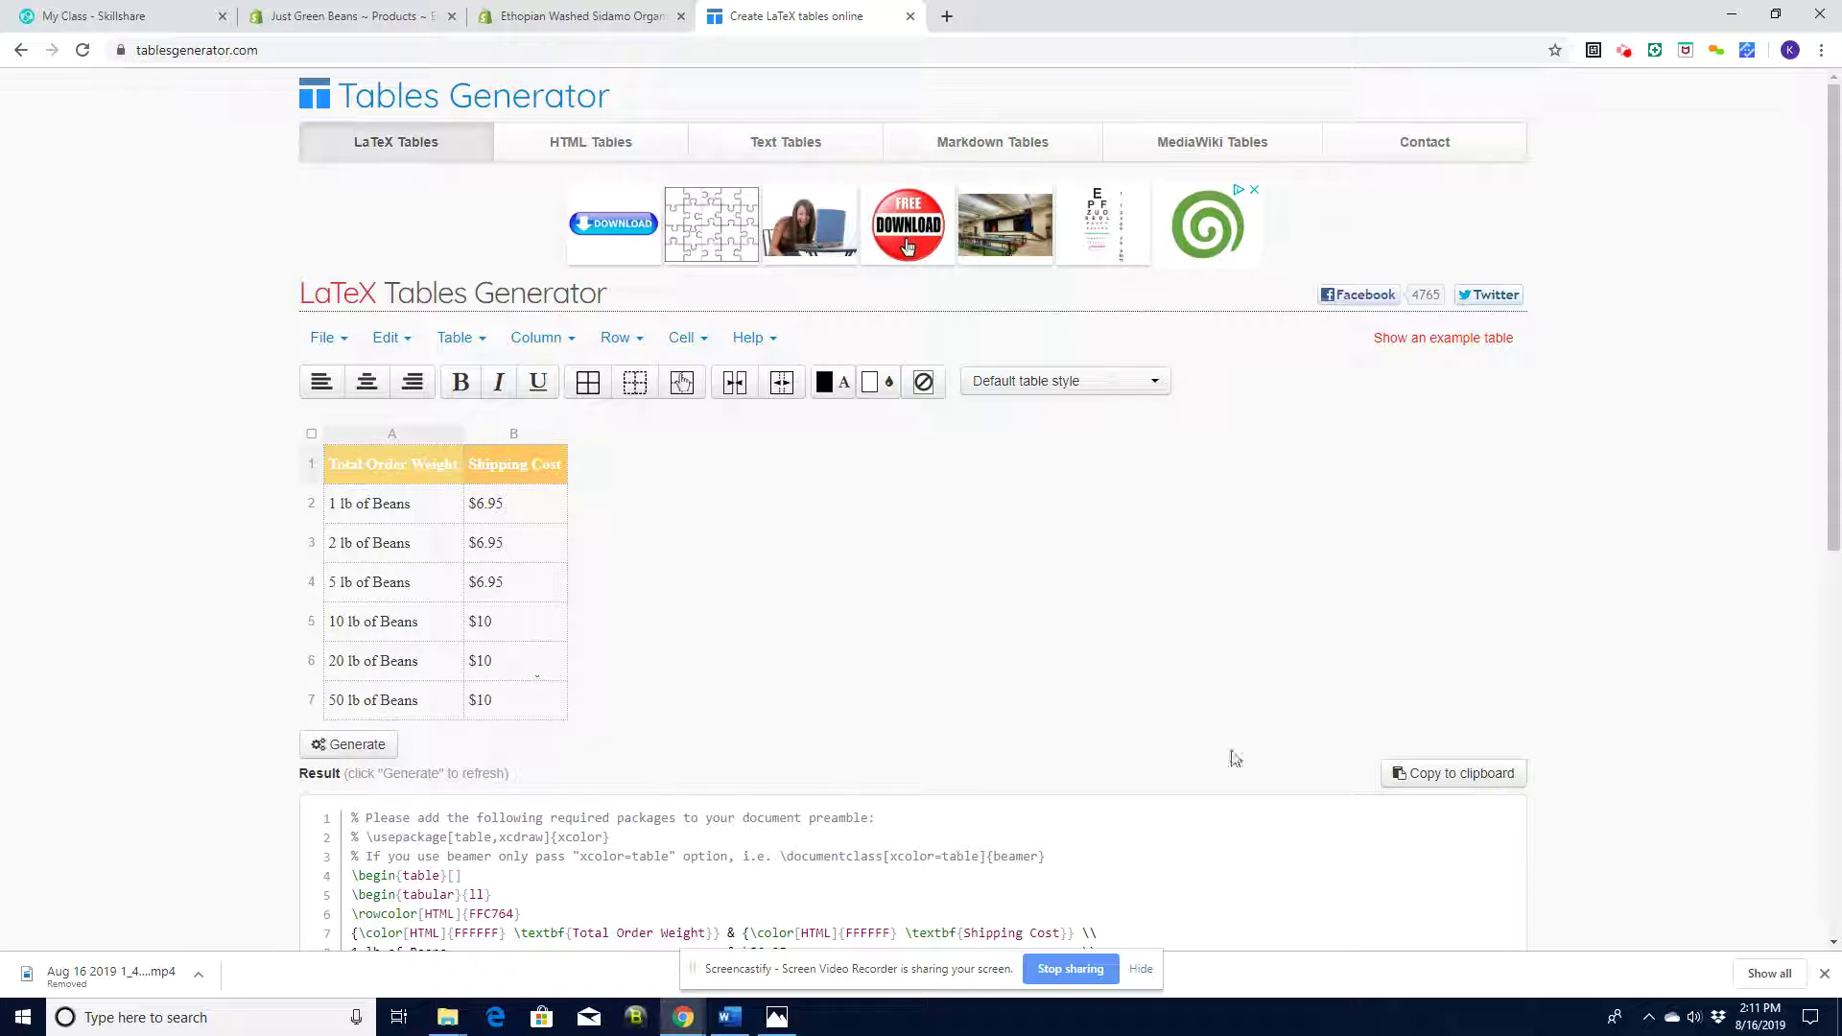
{"action": "scroll", "coordinate": [1826, 511], "scroll_direction": "down", "scroll_amount": 3}
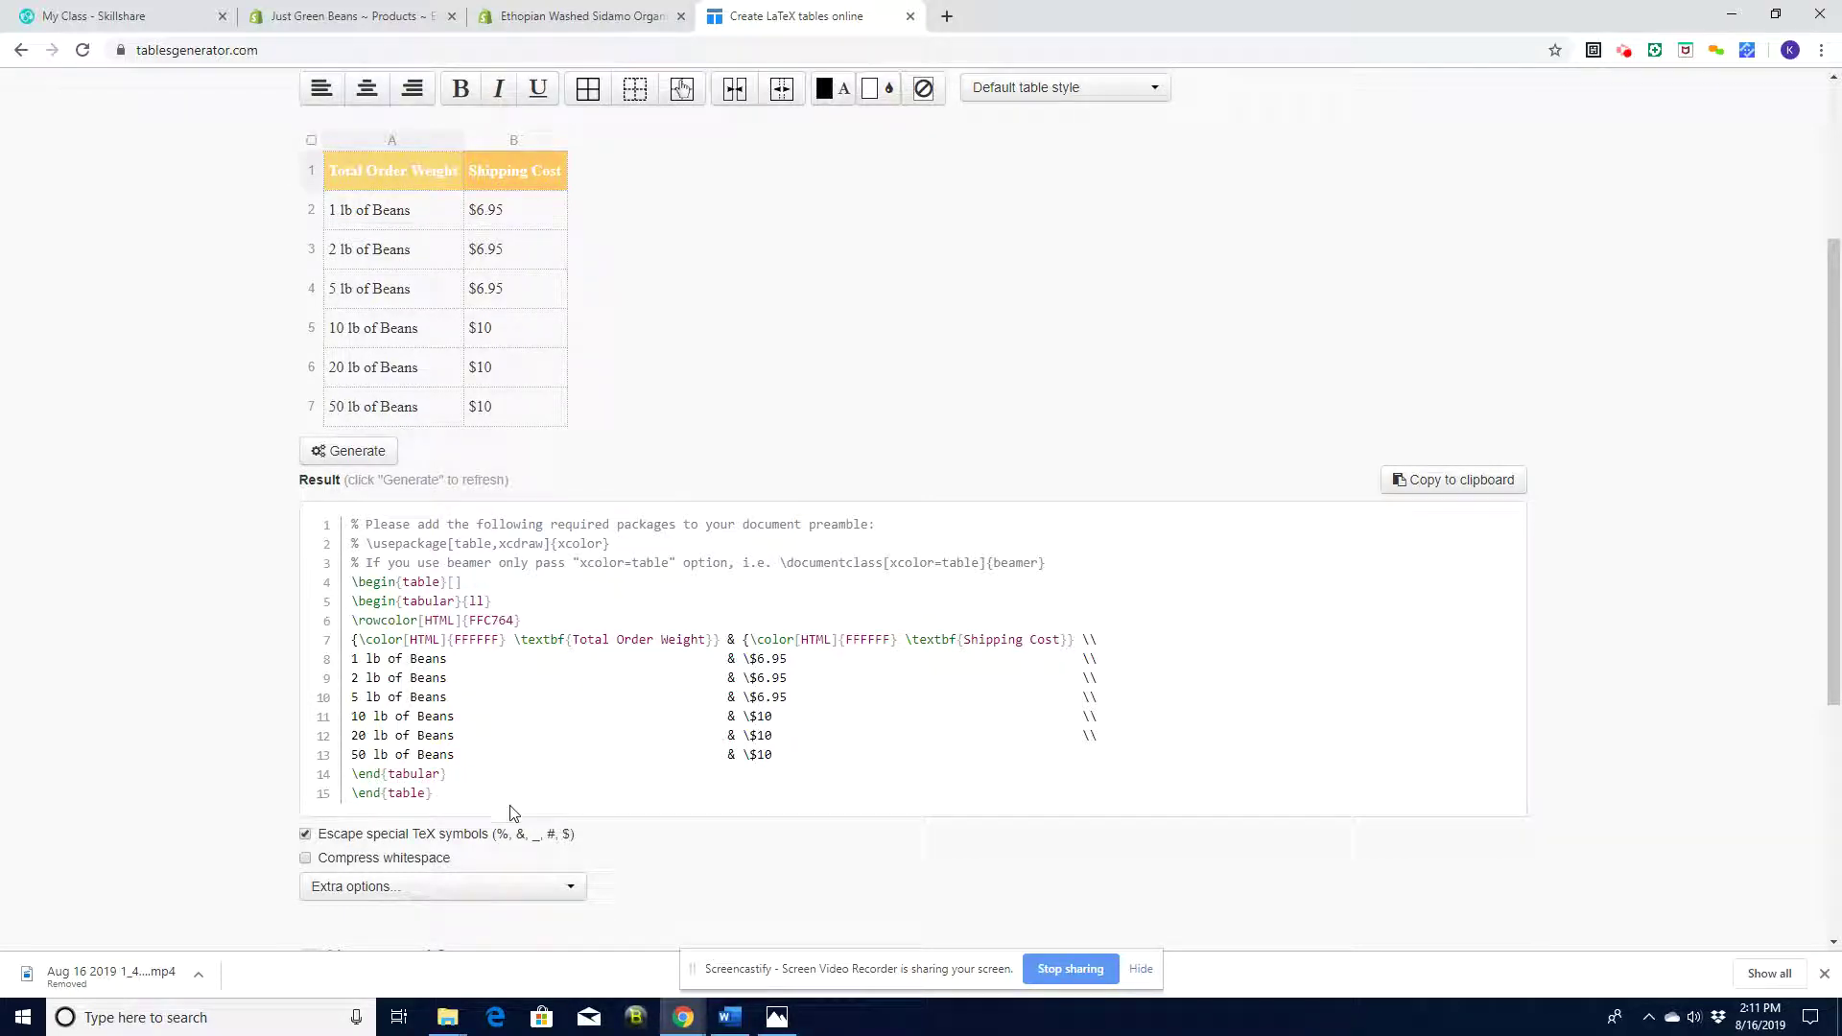
{"action": "left_click", "coordinate": [351, 457]}
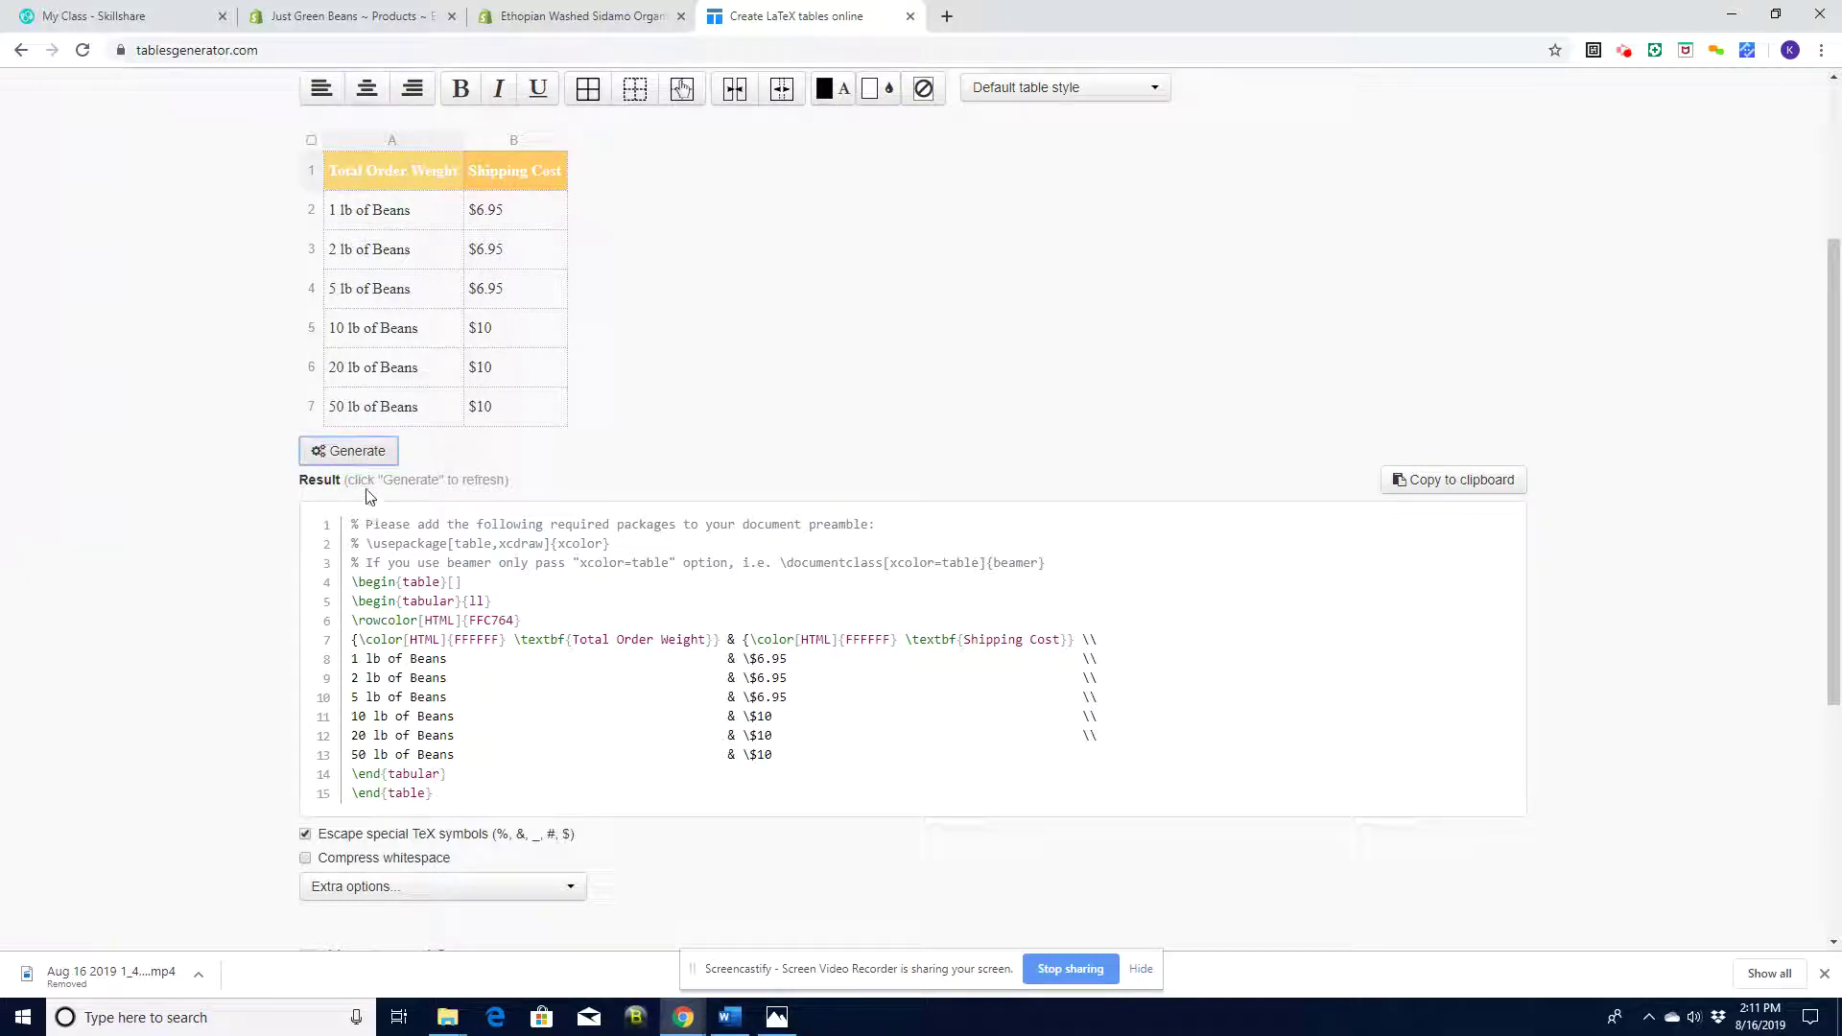
{"action": "left_click_drag", "start_coordinate": [1830, 605], "coordinate": [1838, 419]}
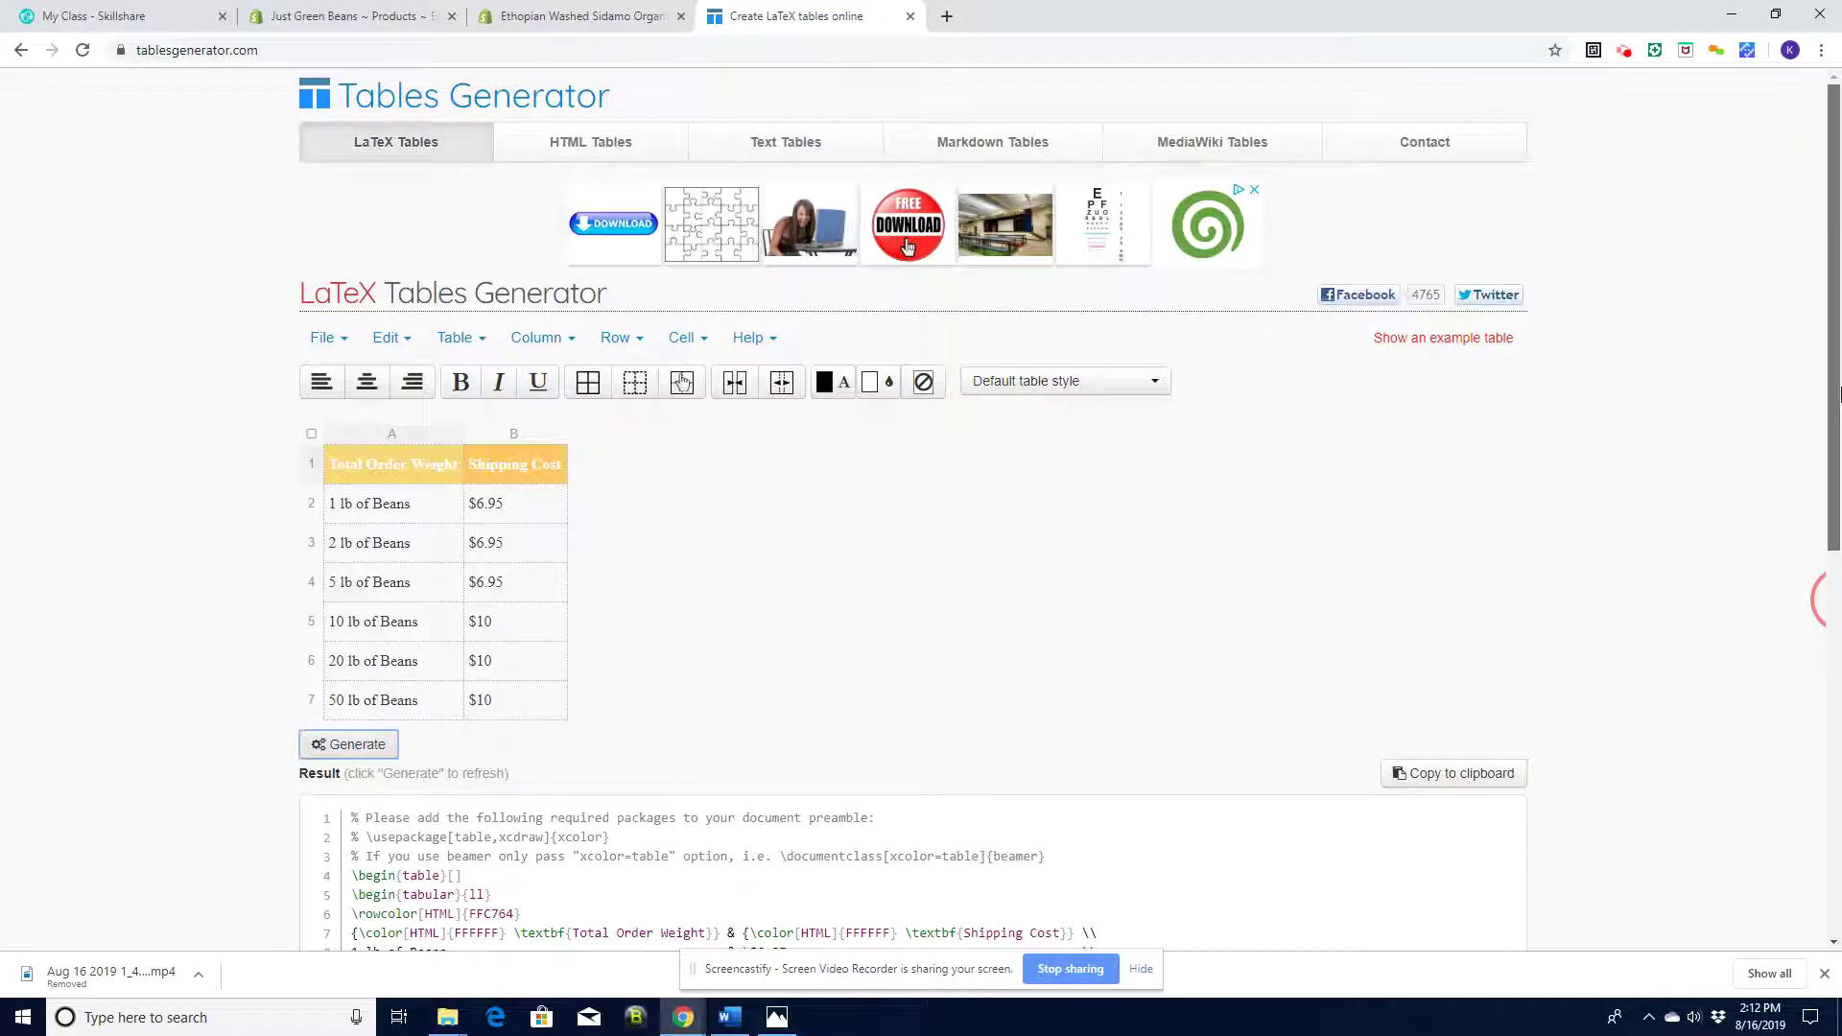
Switch to the HTML Tables generator and copy the shipping-cost table's 37-line HTML code
{"action": "left_click", "coordinate": [573, 153]}
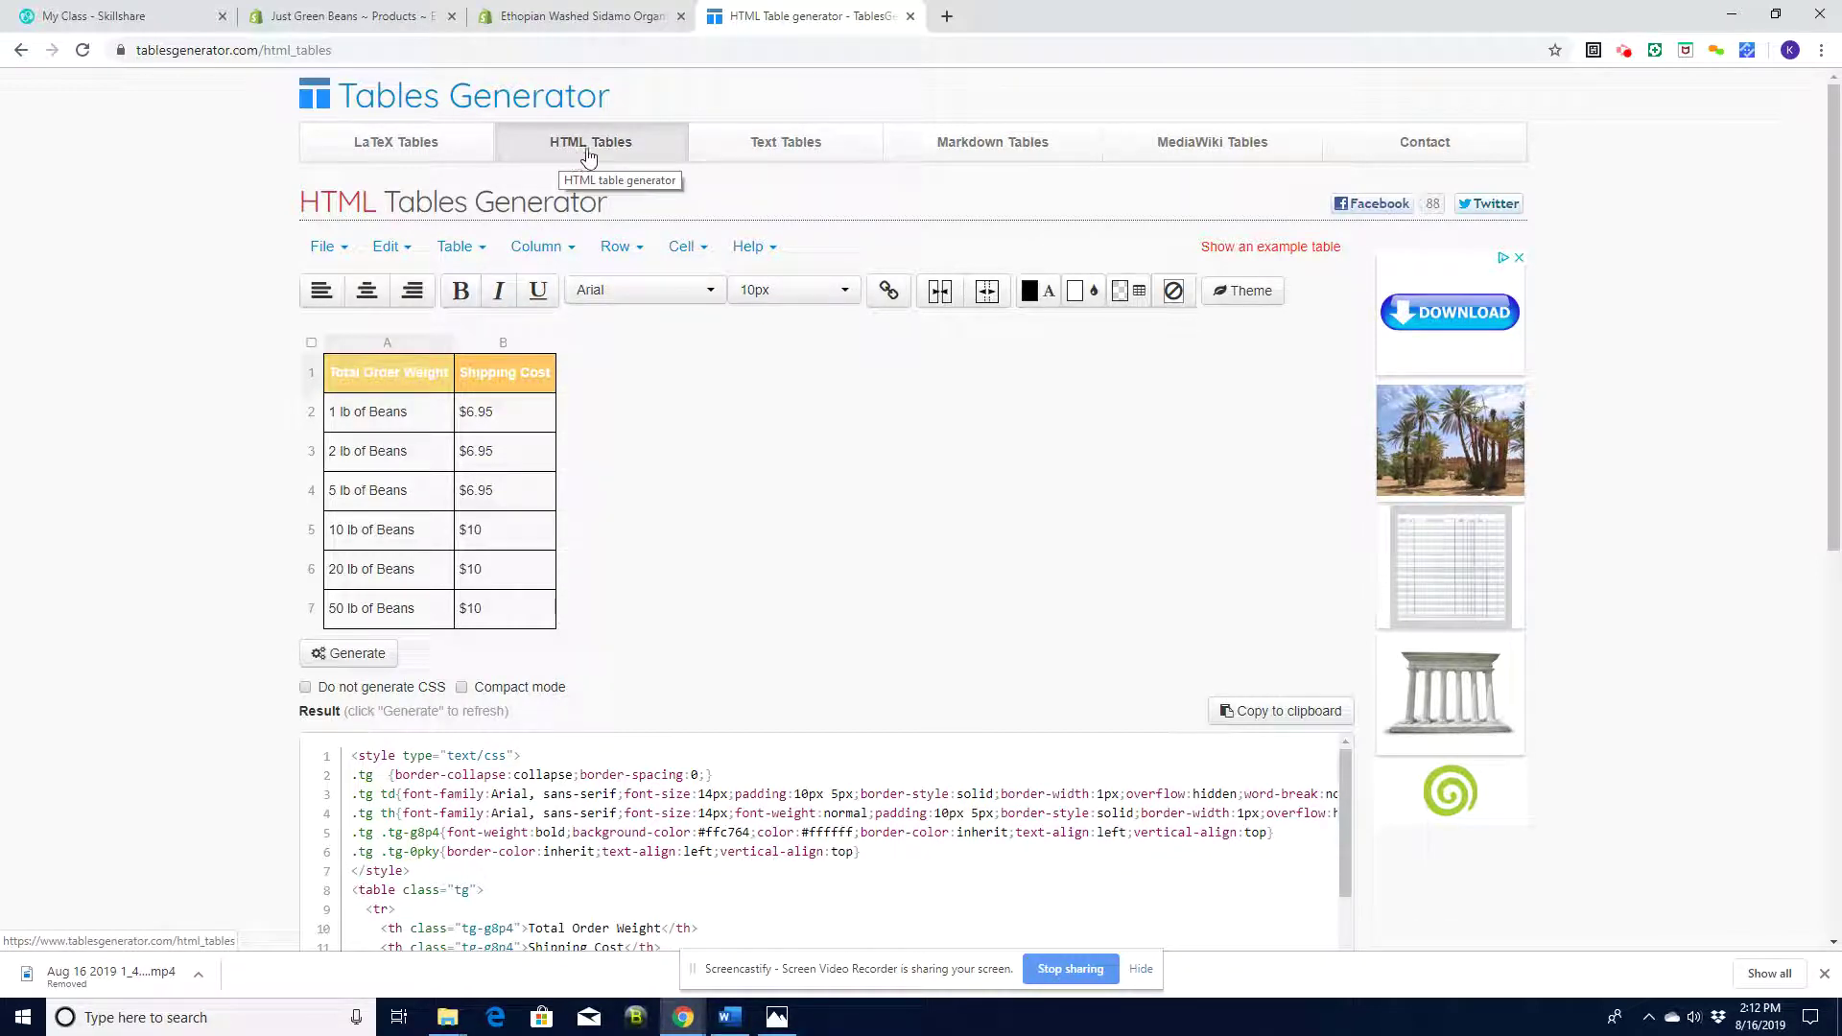
{"action": "scroll", "coordinate": [1828, 192], "scroll_direction": "down", "scroll_amount": 3}
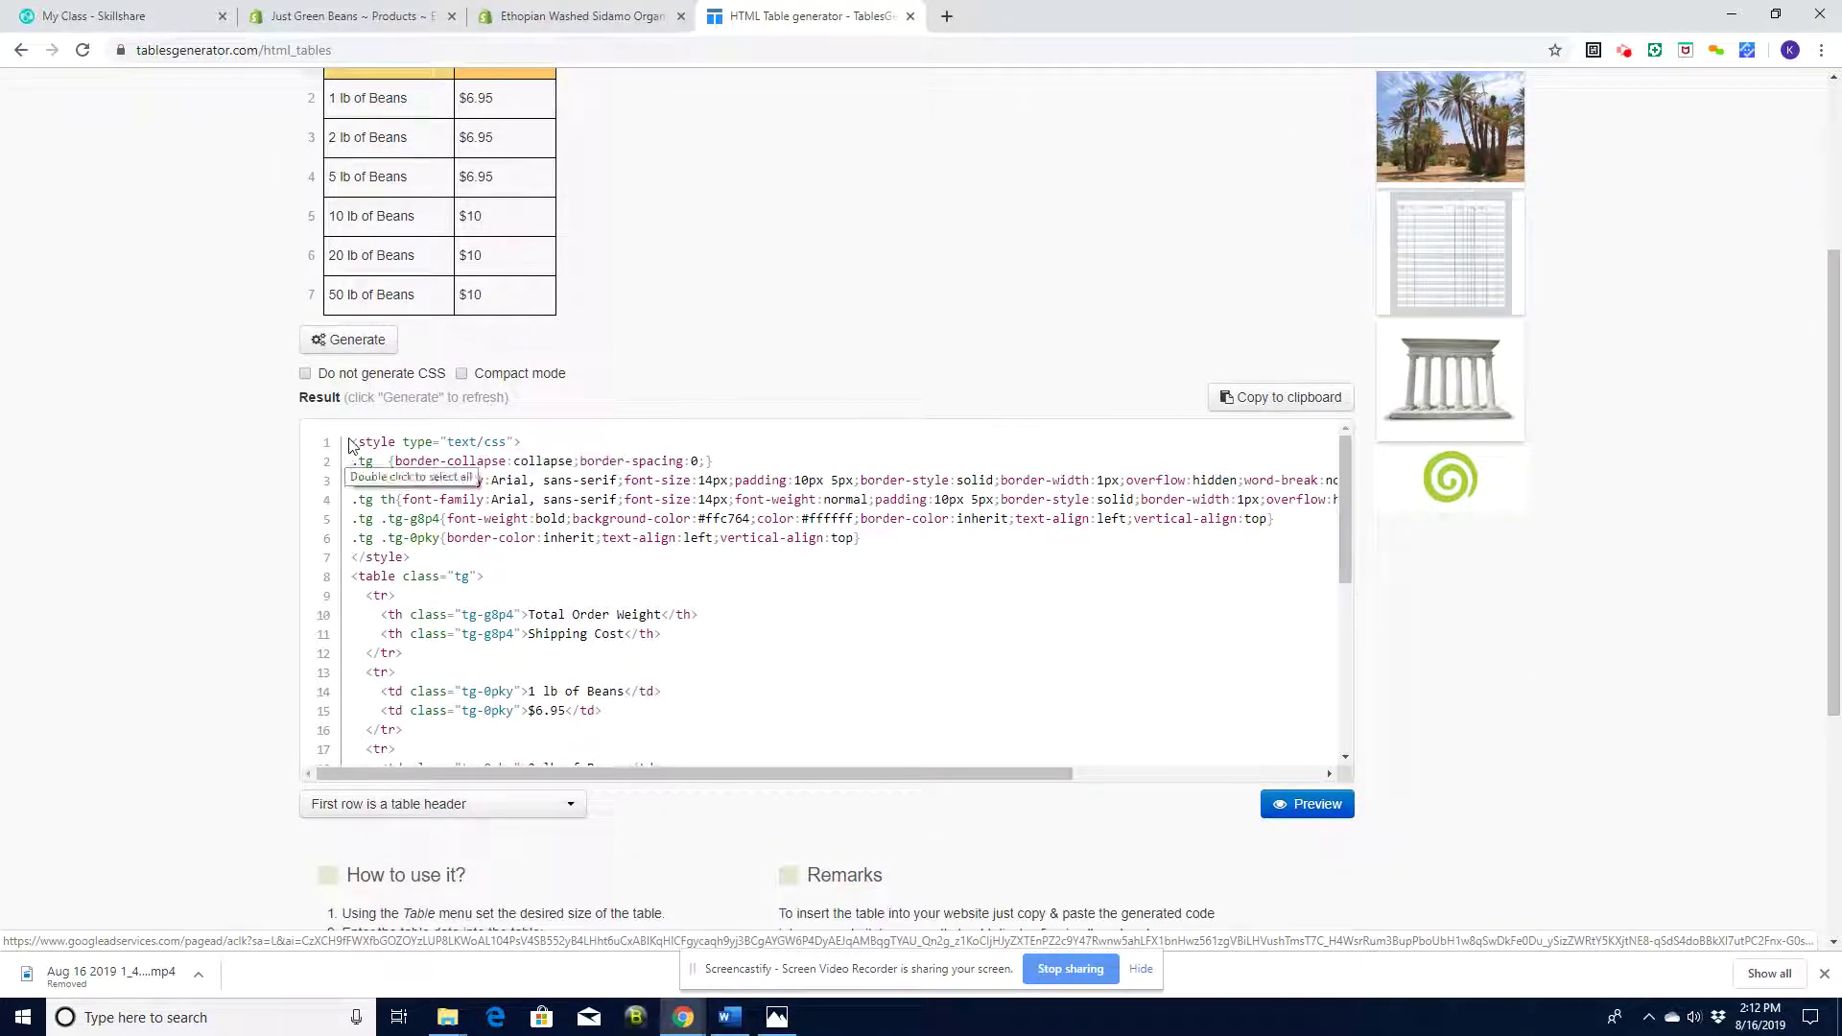
{"action": "scroll", "coordinate": [1827, 341], "scroll_direction": "up", "scroll_amount": 2}
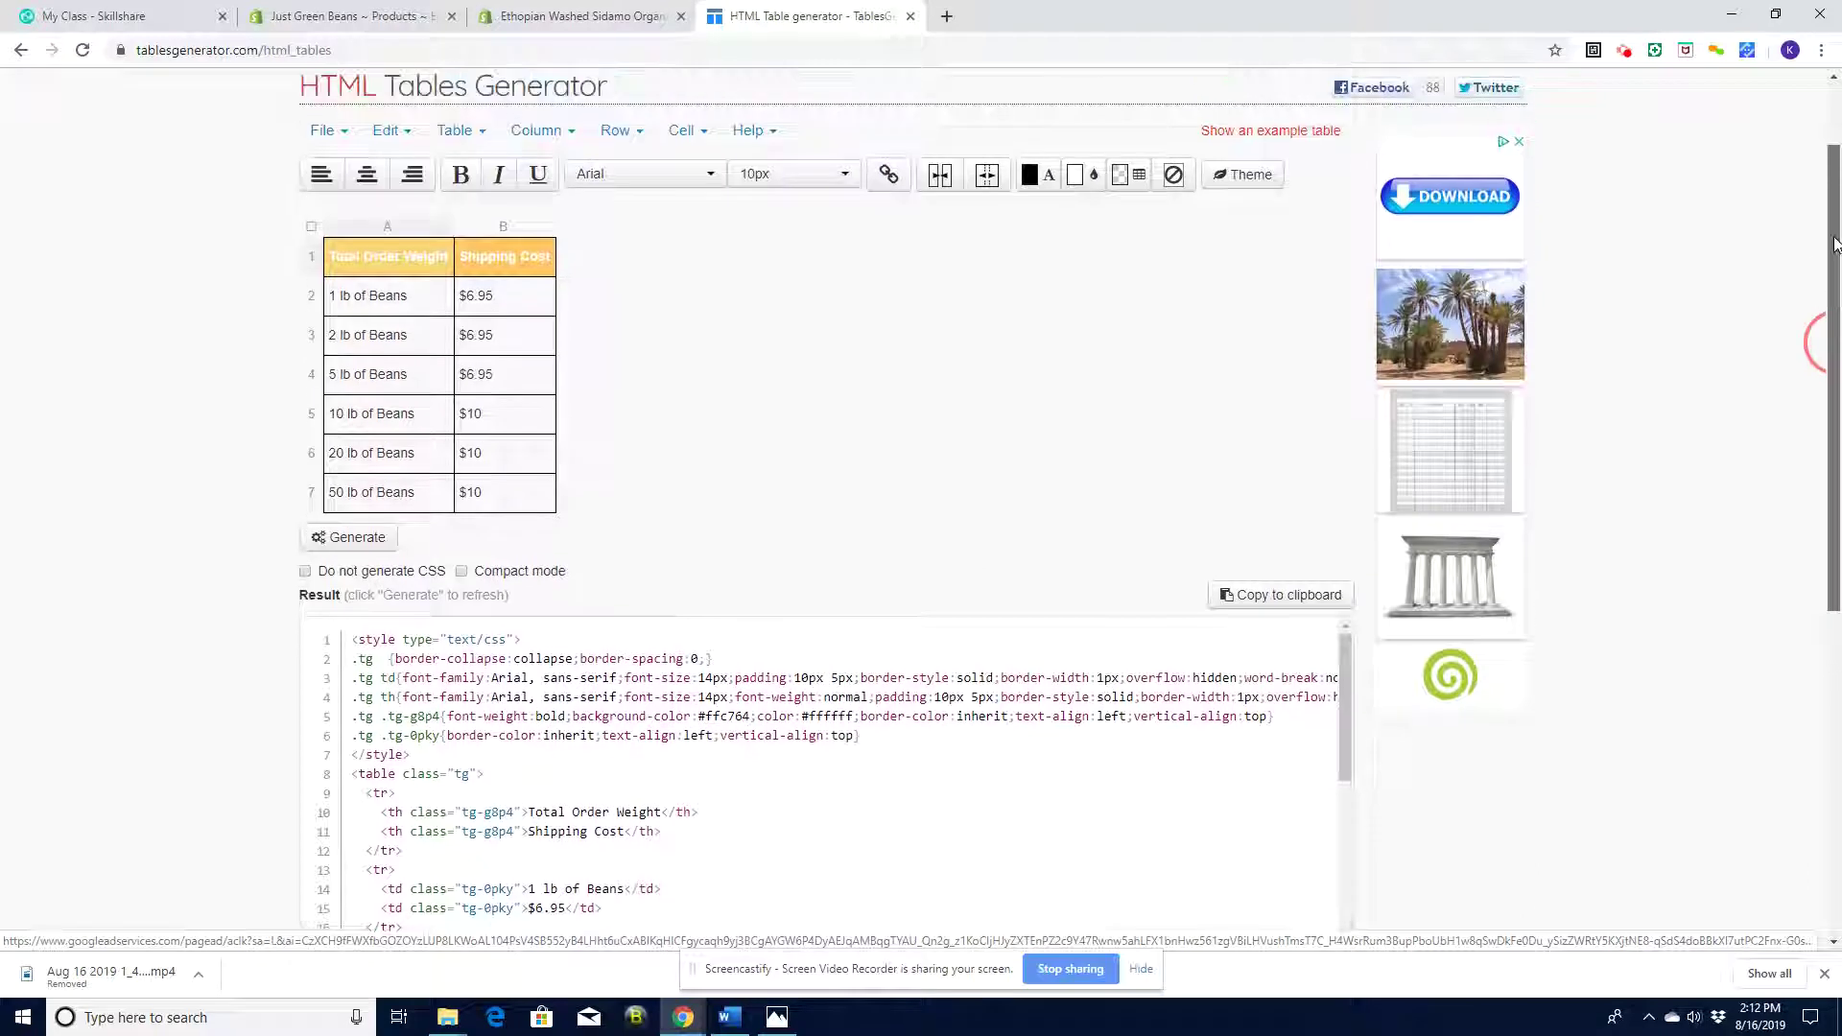
{"action": "double_click", "coordinate": [353, 641]}
{"action": "scroll", "coordinate": [506, 843], "scroll_direction": "down", "scroll_amount": 5}
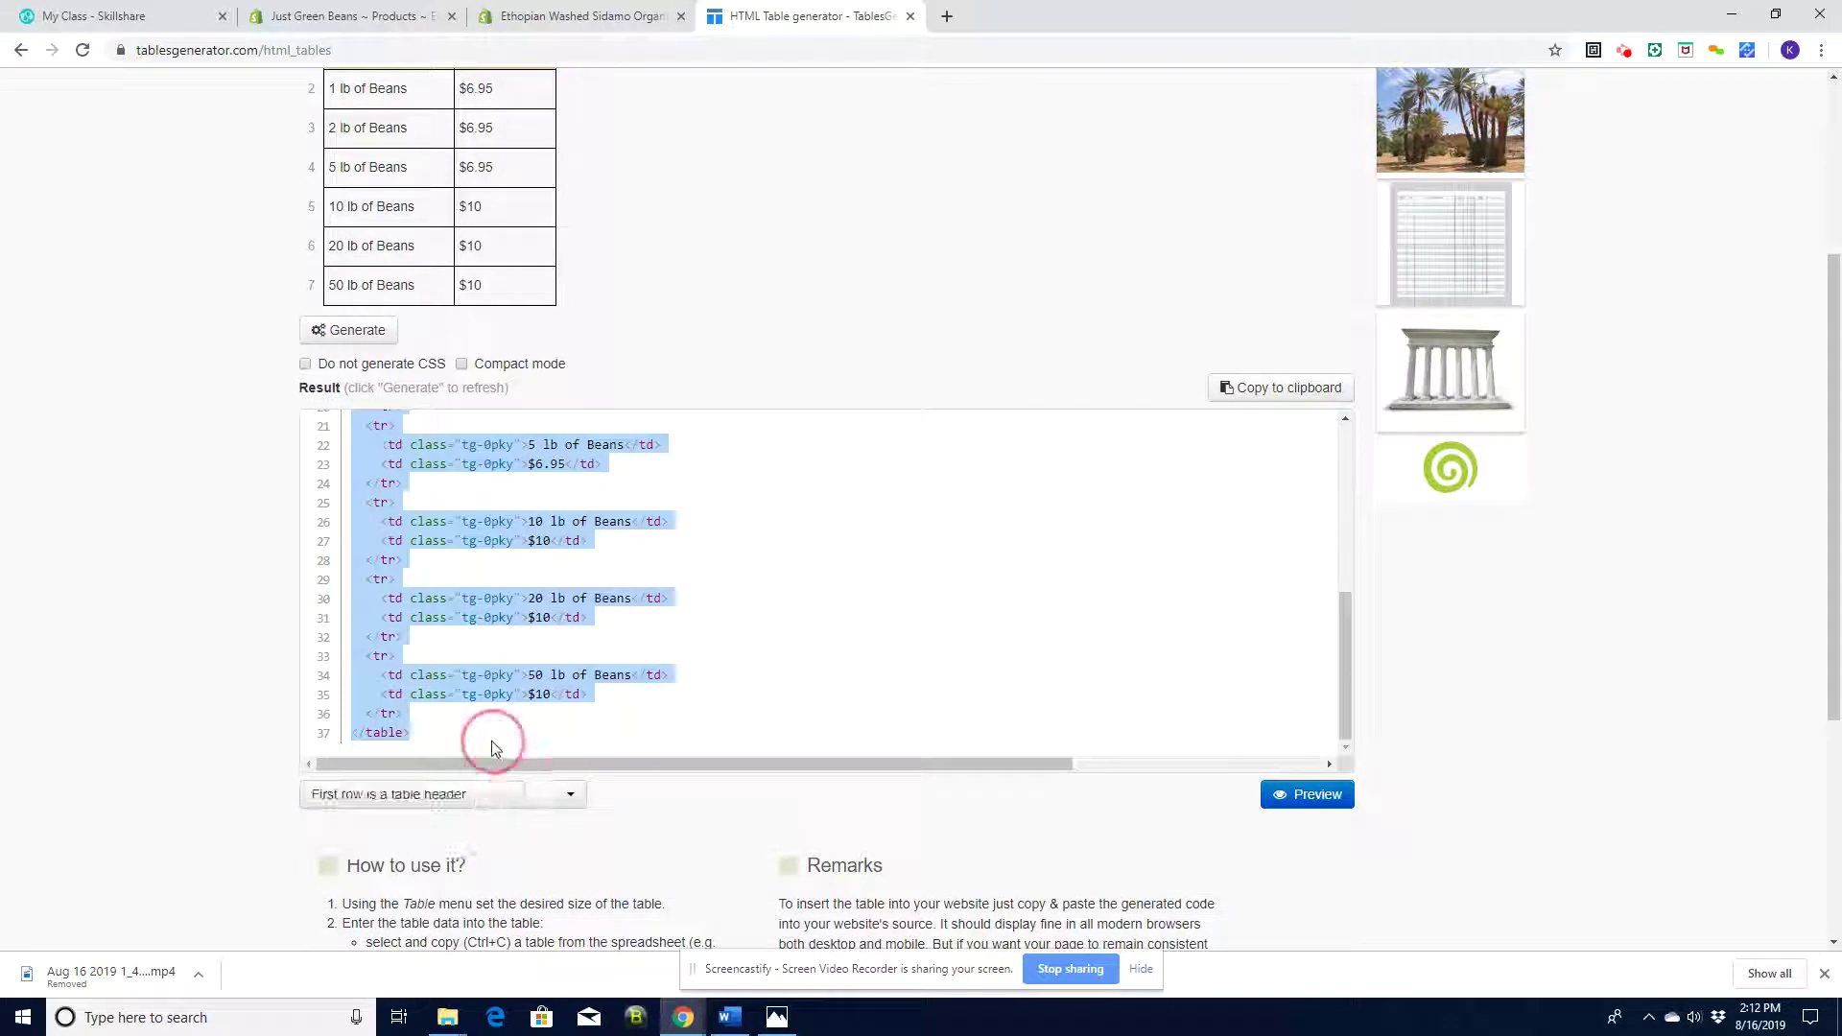
{"action": "left_click", "coordinate": [1287, 400]}
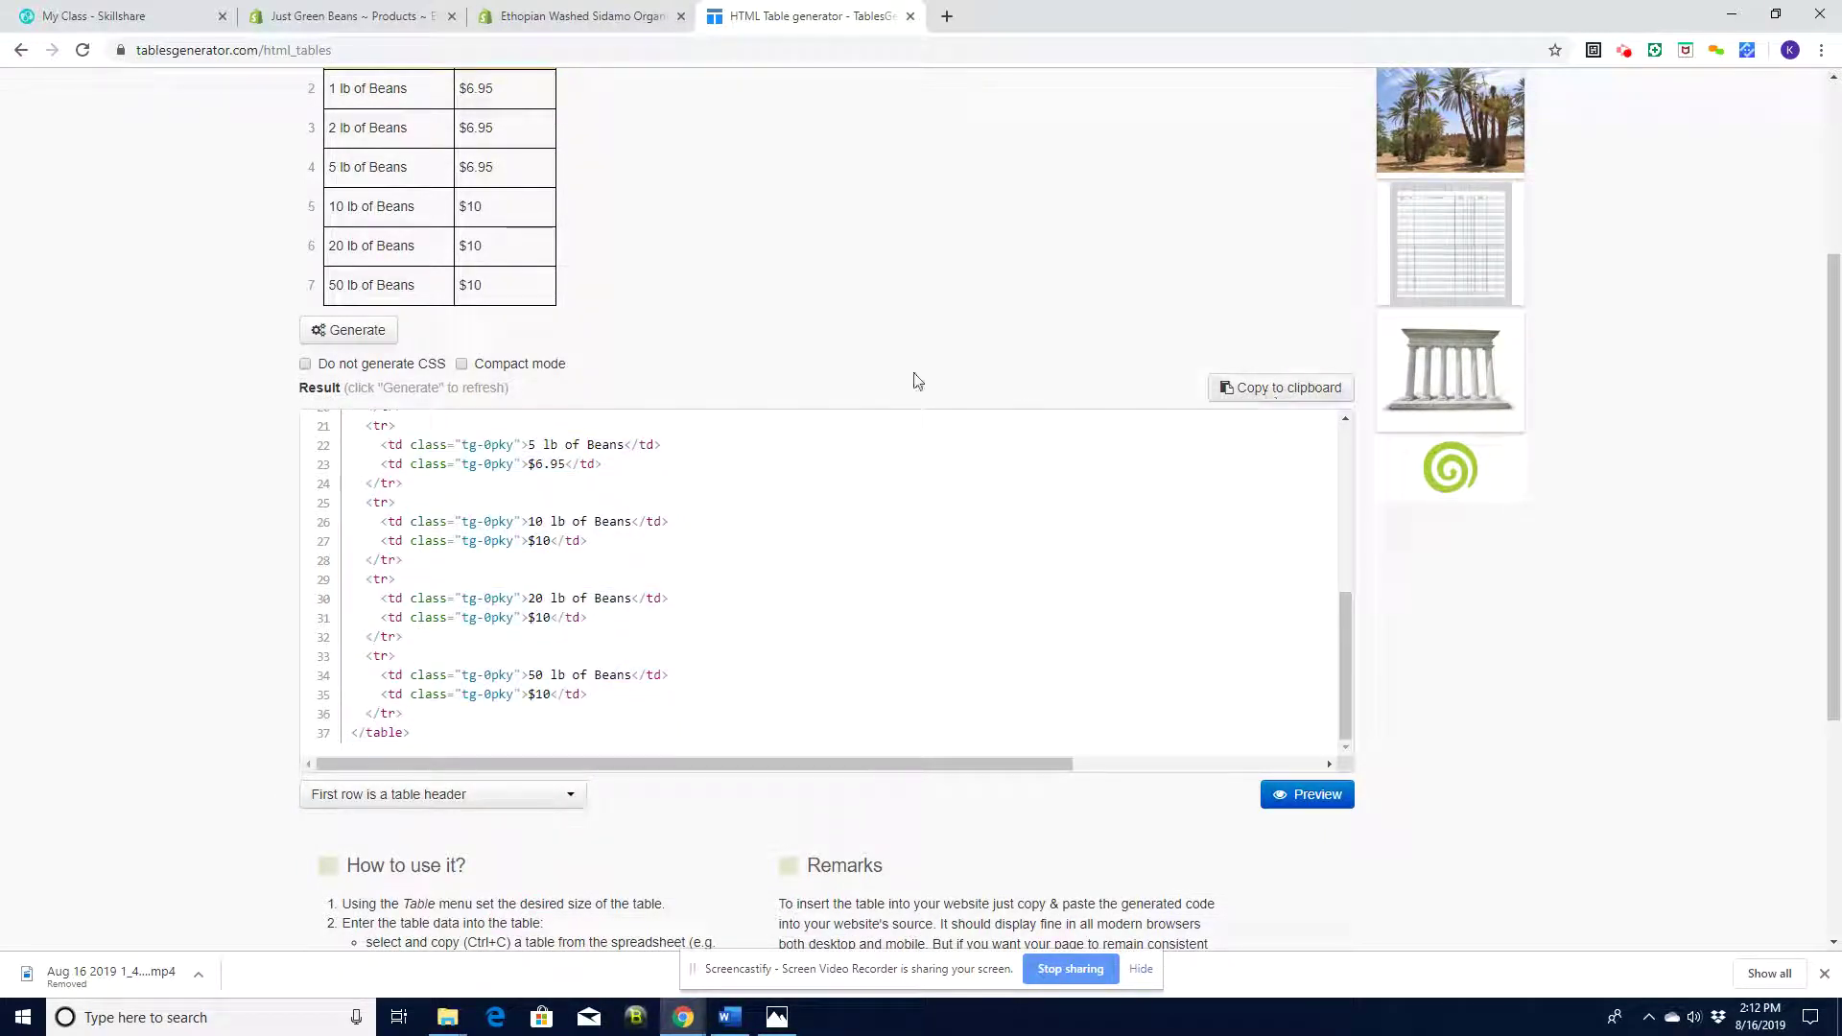
Select the old style and attribute-table HTML in the Shopify description editor
{"action": "left_click", "coordinate": [563, 21]}
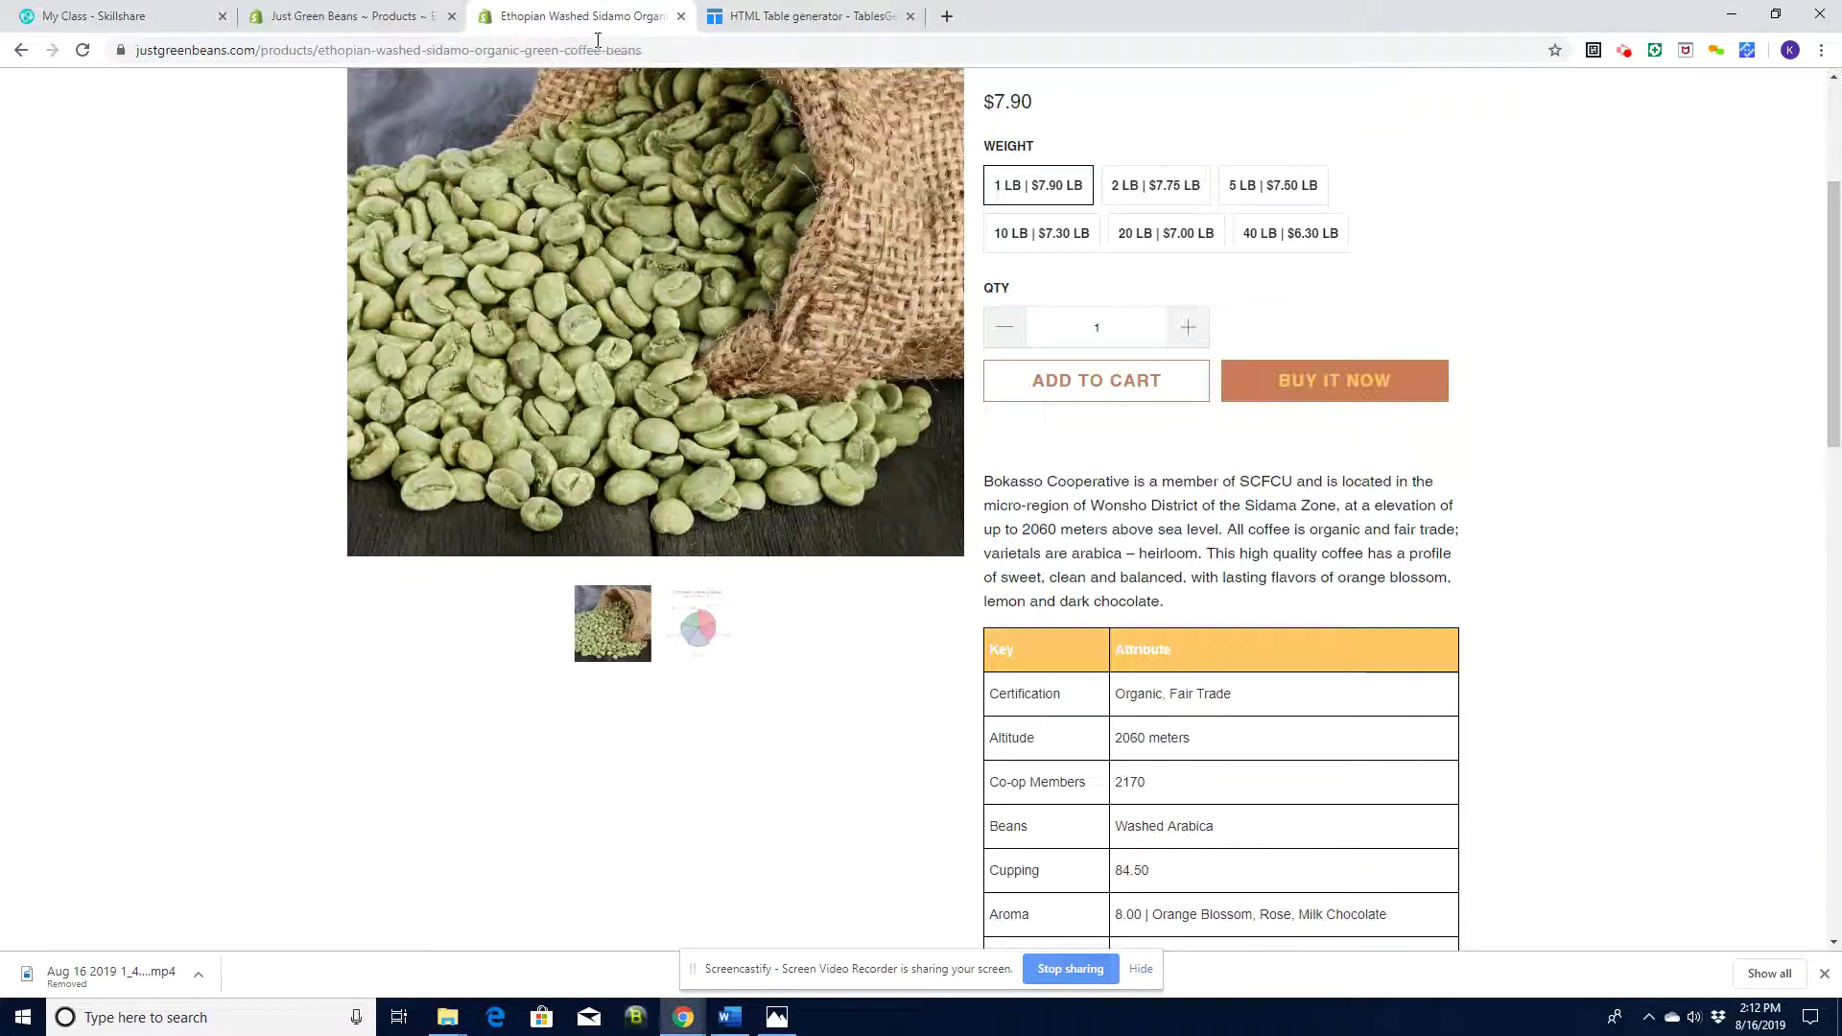
{"action": "left_click", "coordinate": [393, 21]}
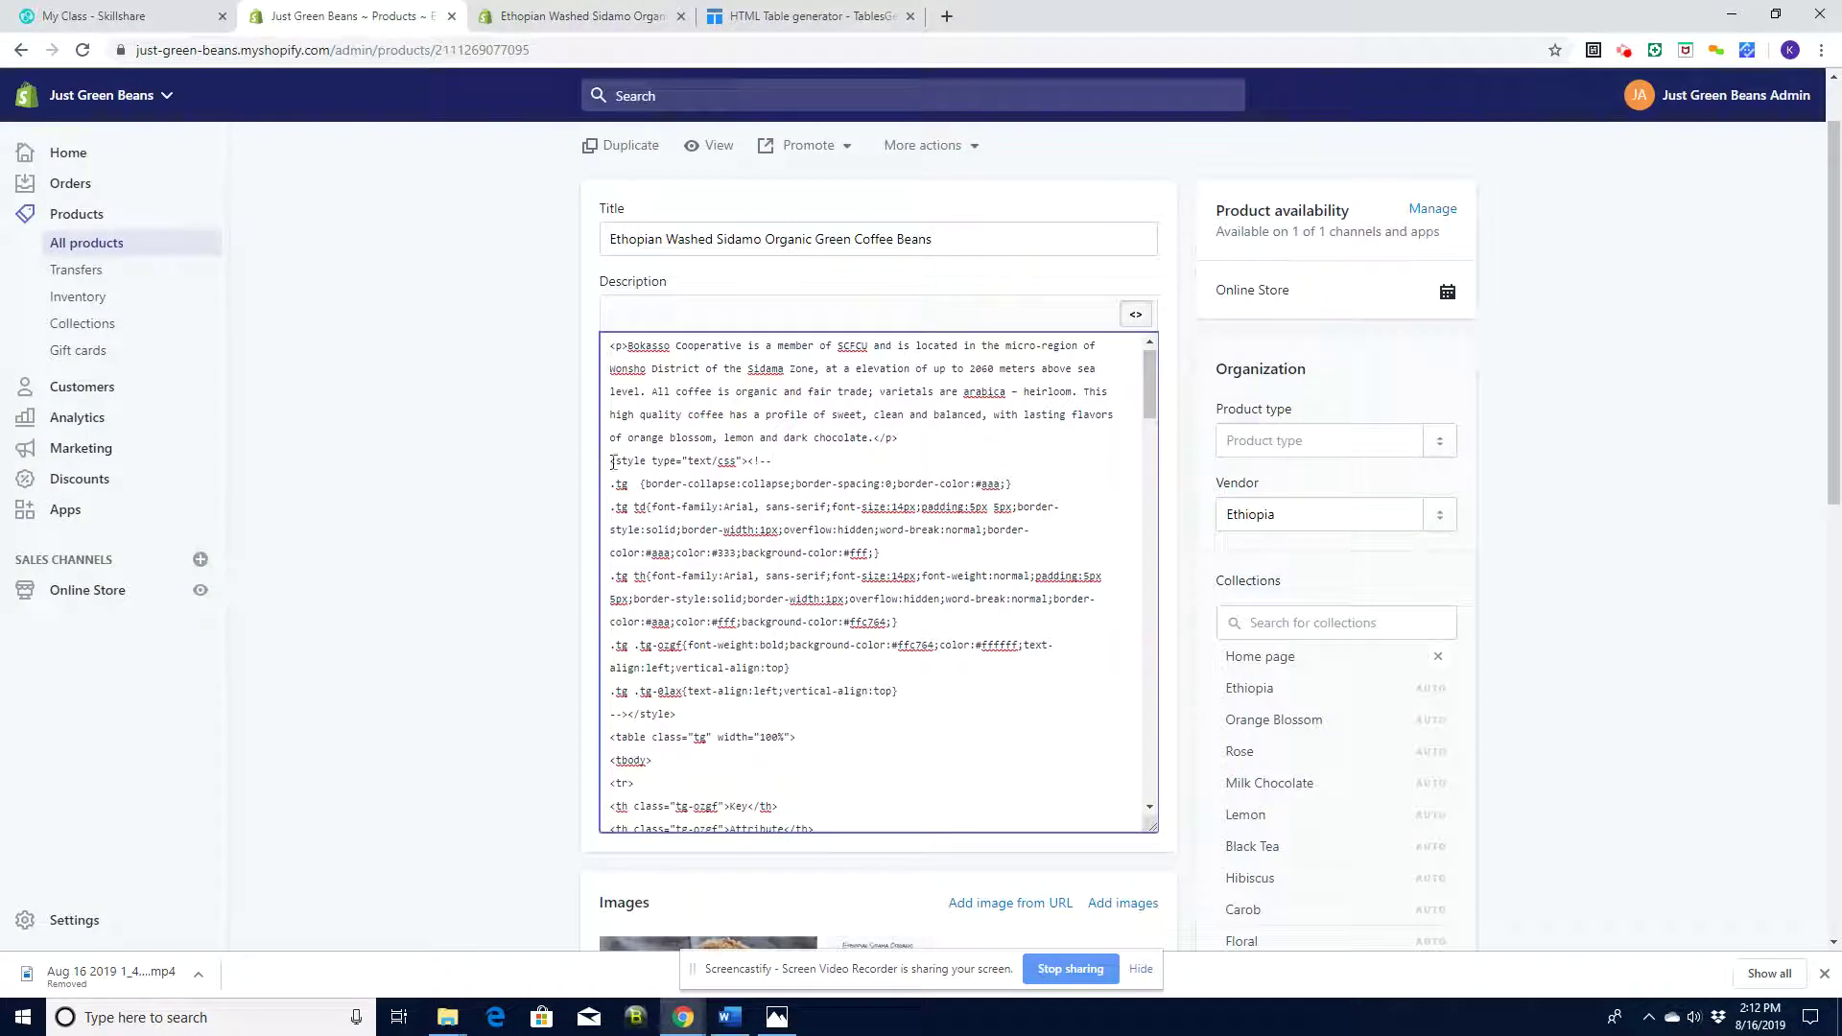
{"action": "left_click_drag", "start_coordinate": [609, 461], "coordinate": [719, 630]}
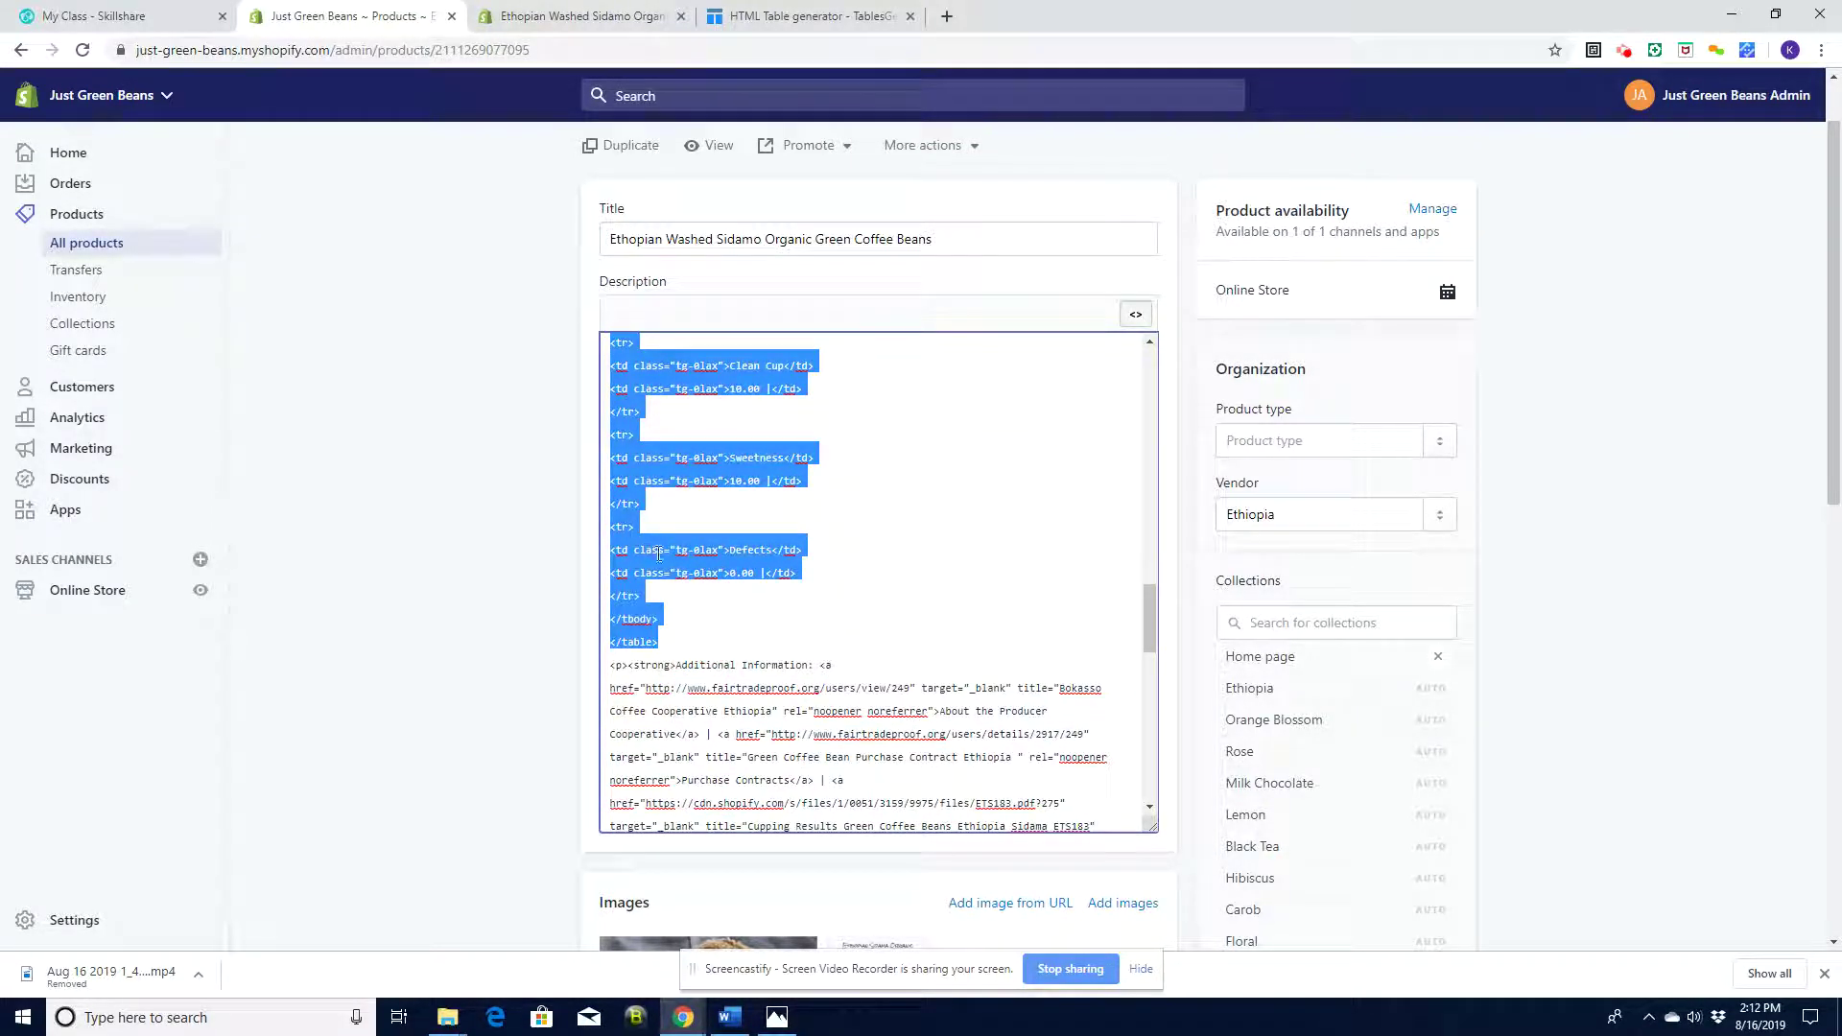
{"action": "left_click_drag", "start_coordinate": [1149, 620], "coordinate": [1159, 370]}
{"action": "left_click", "coordinate": [804, 17]}
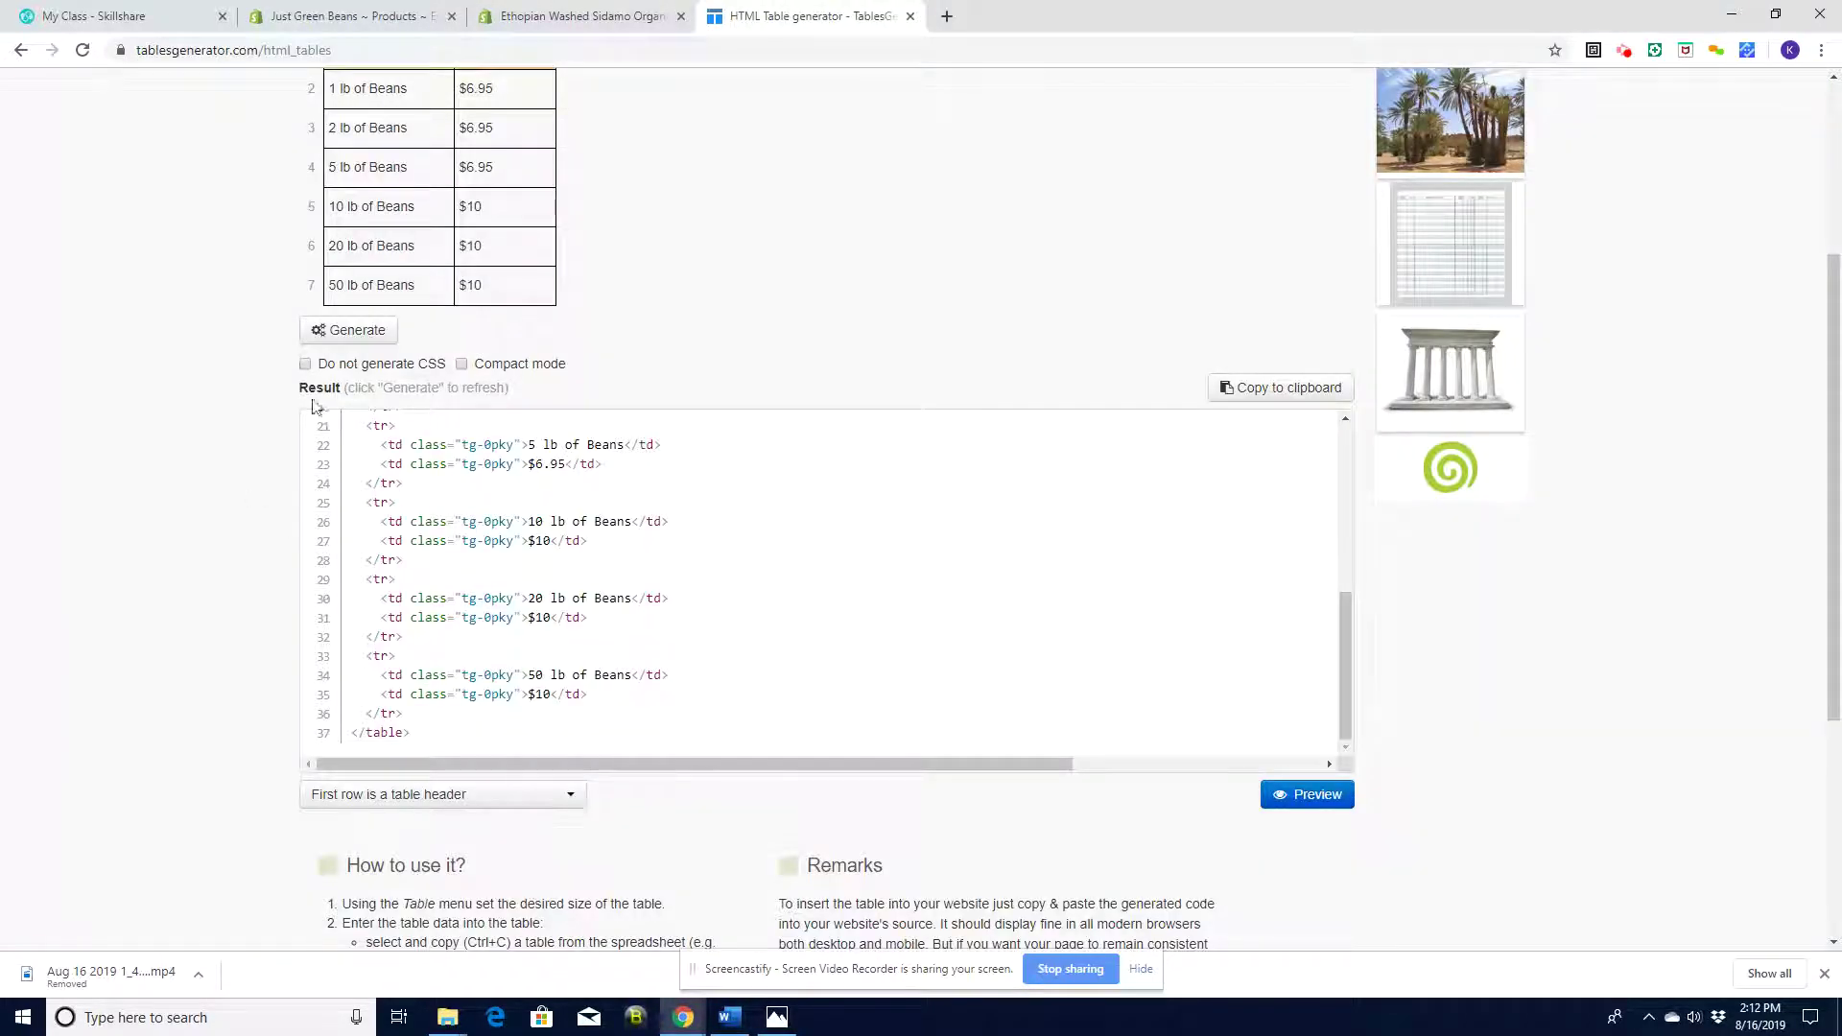
Highlight Result code lines 29–32 for the 20 lb of Beans row, then start a new table
{"action": "left_click_drag", "start_coordinate": [1831, 374], "coordinate": [1821, 182]}
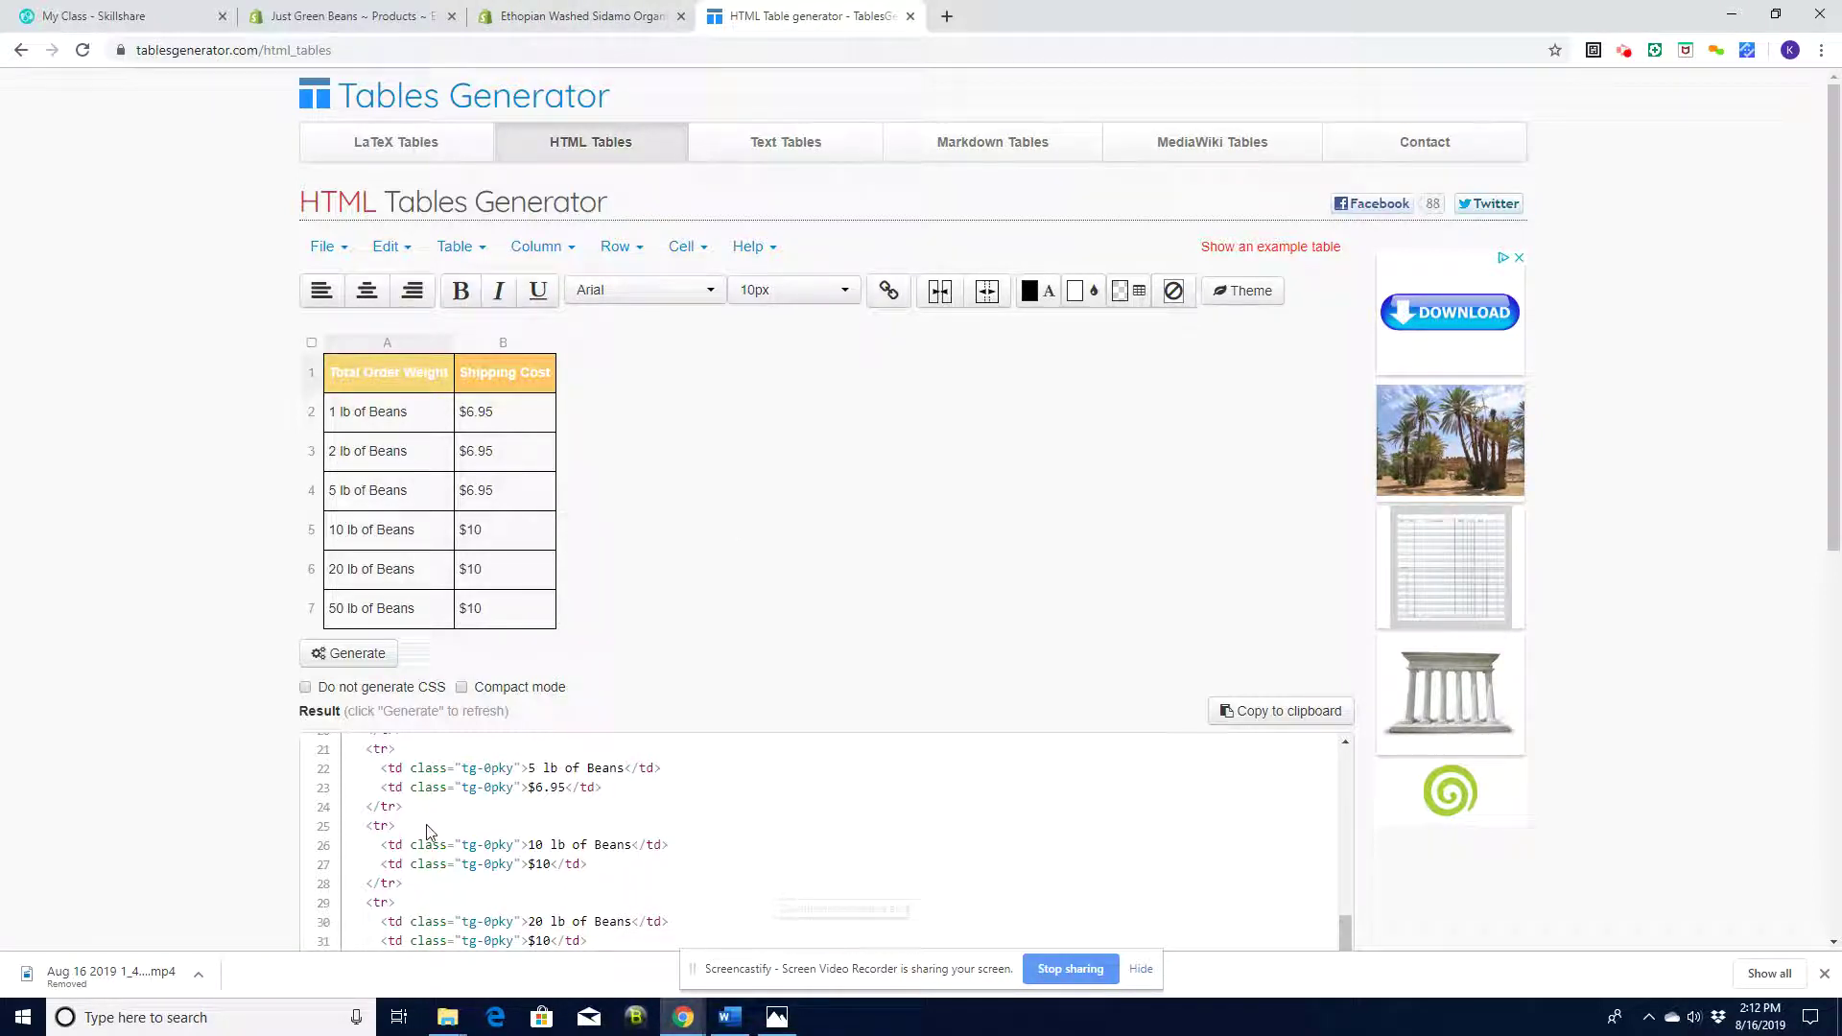
{"action": "scroll", "coordinate": [1821, 383], "scroll_direction": "down", "scroll_amount": 2}
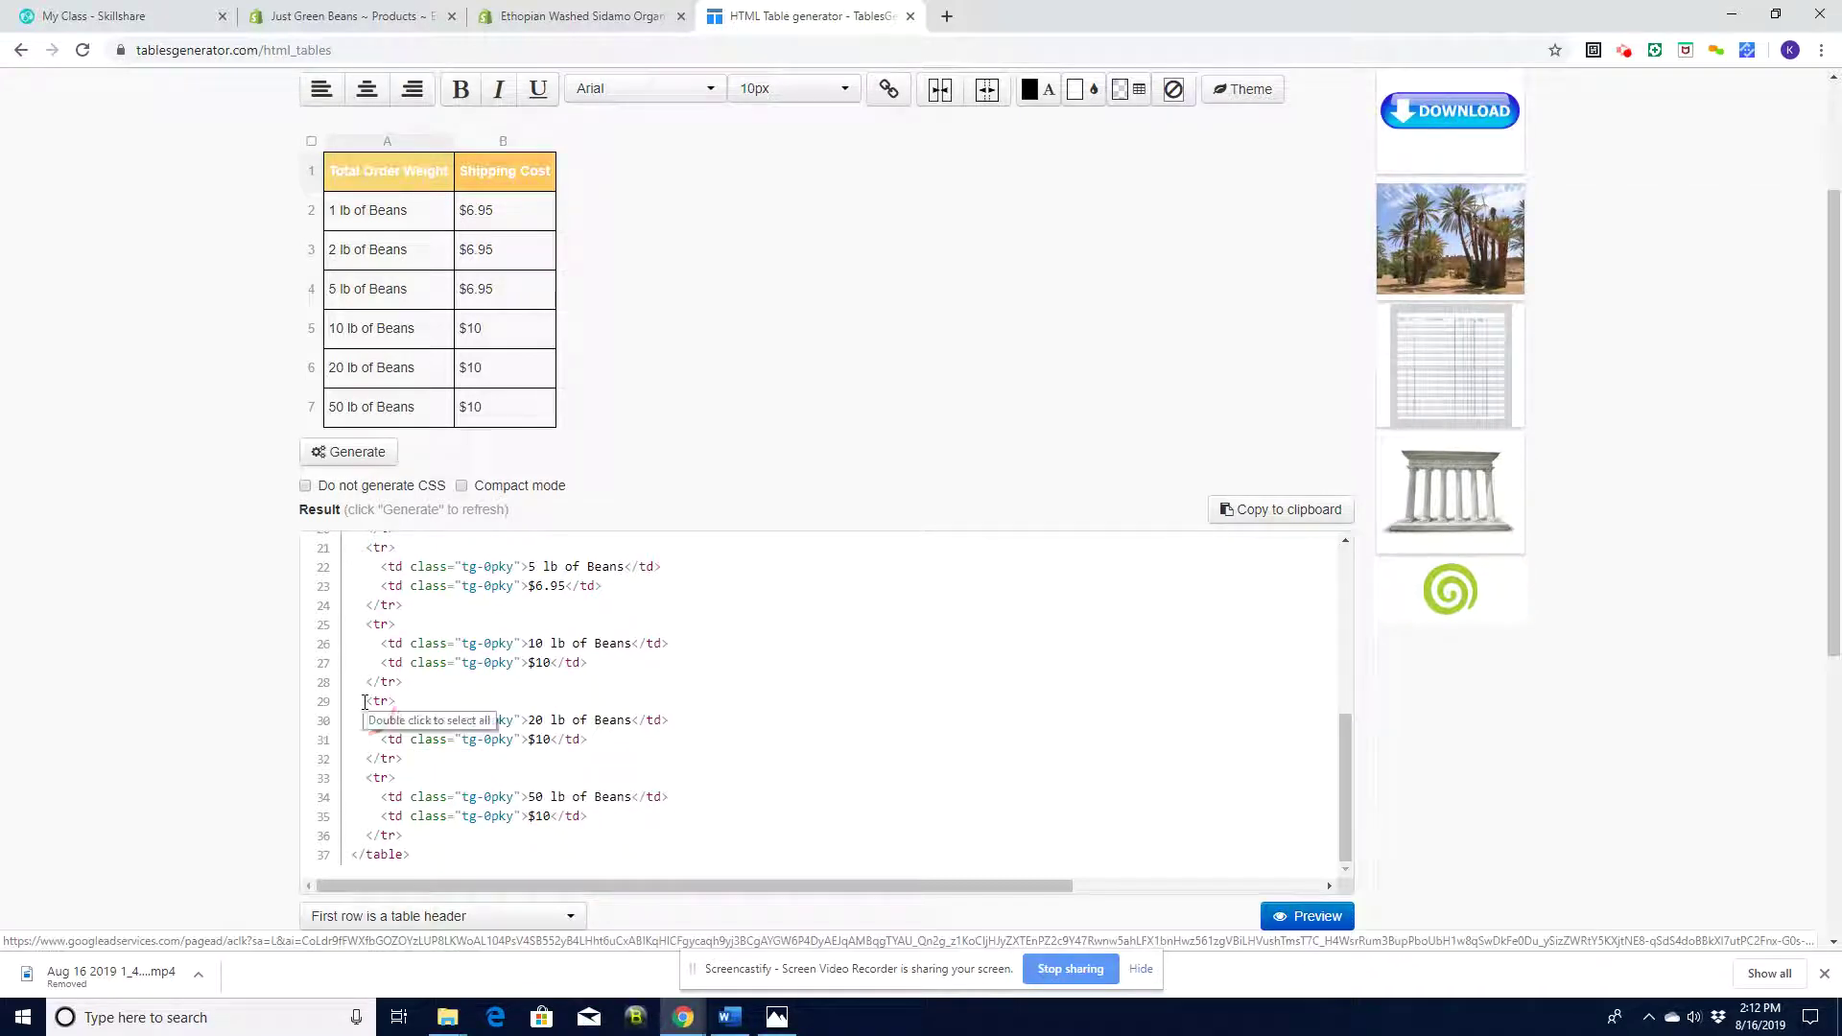
{"action": "left_click_drag", "start_coordinate": [364, 700], "coordinate": [408, 770]}
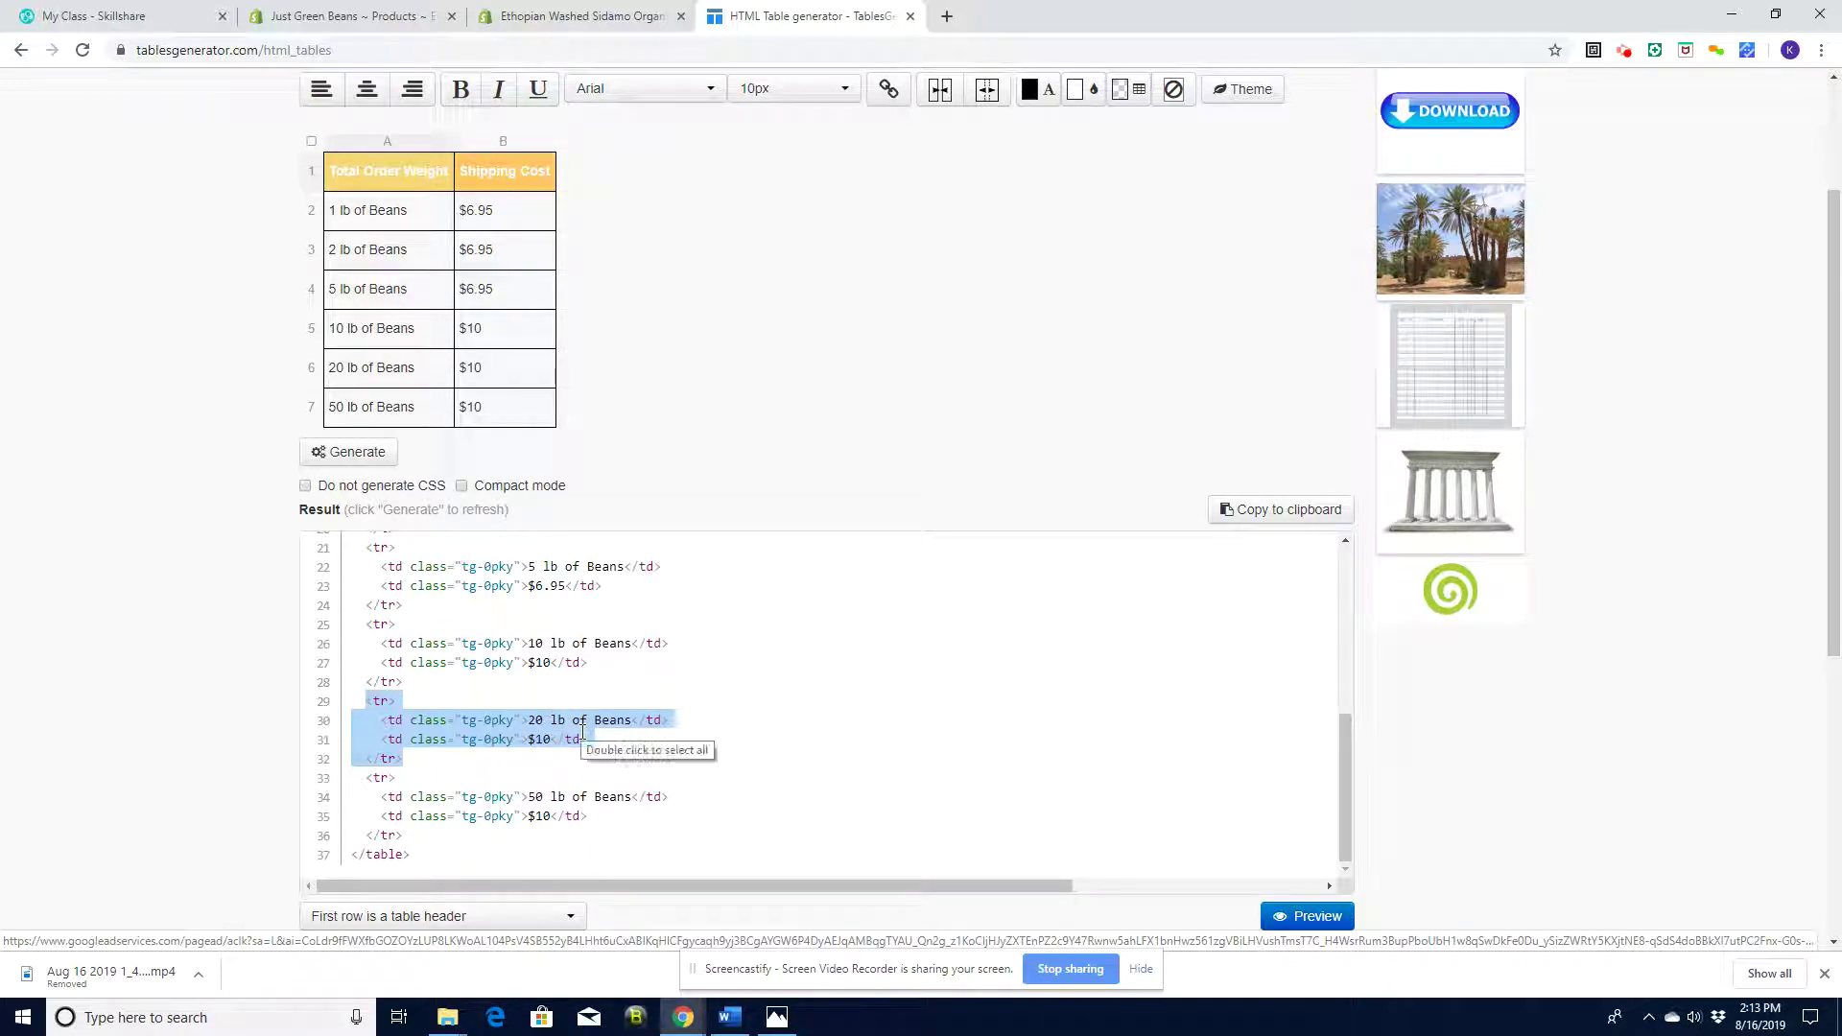
{"action": "left_click_drag", "start_coordinate": [1828, 629], "coordinate": [1838, 432]}
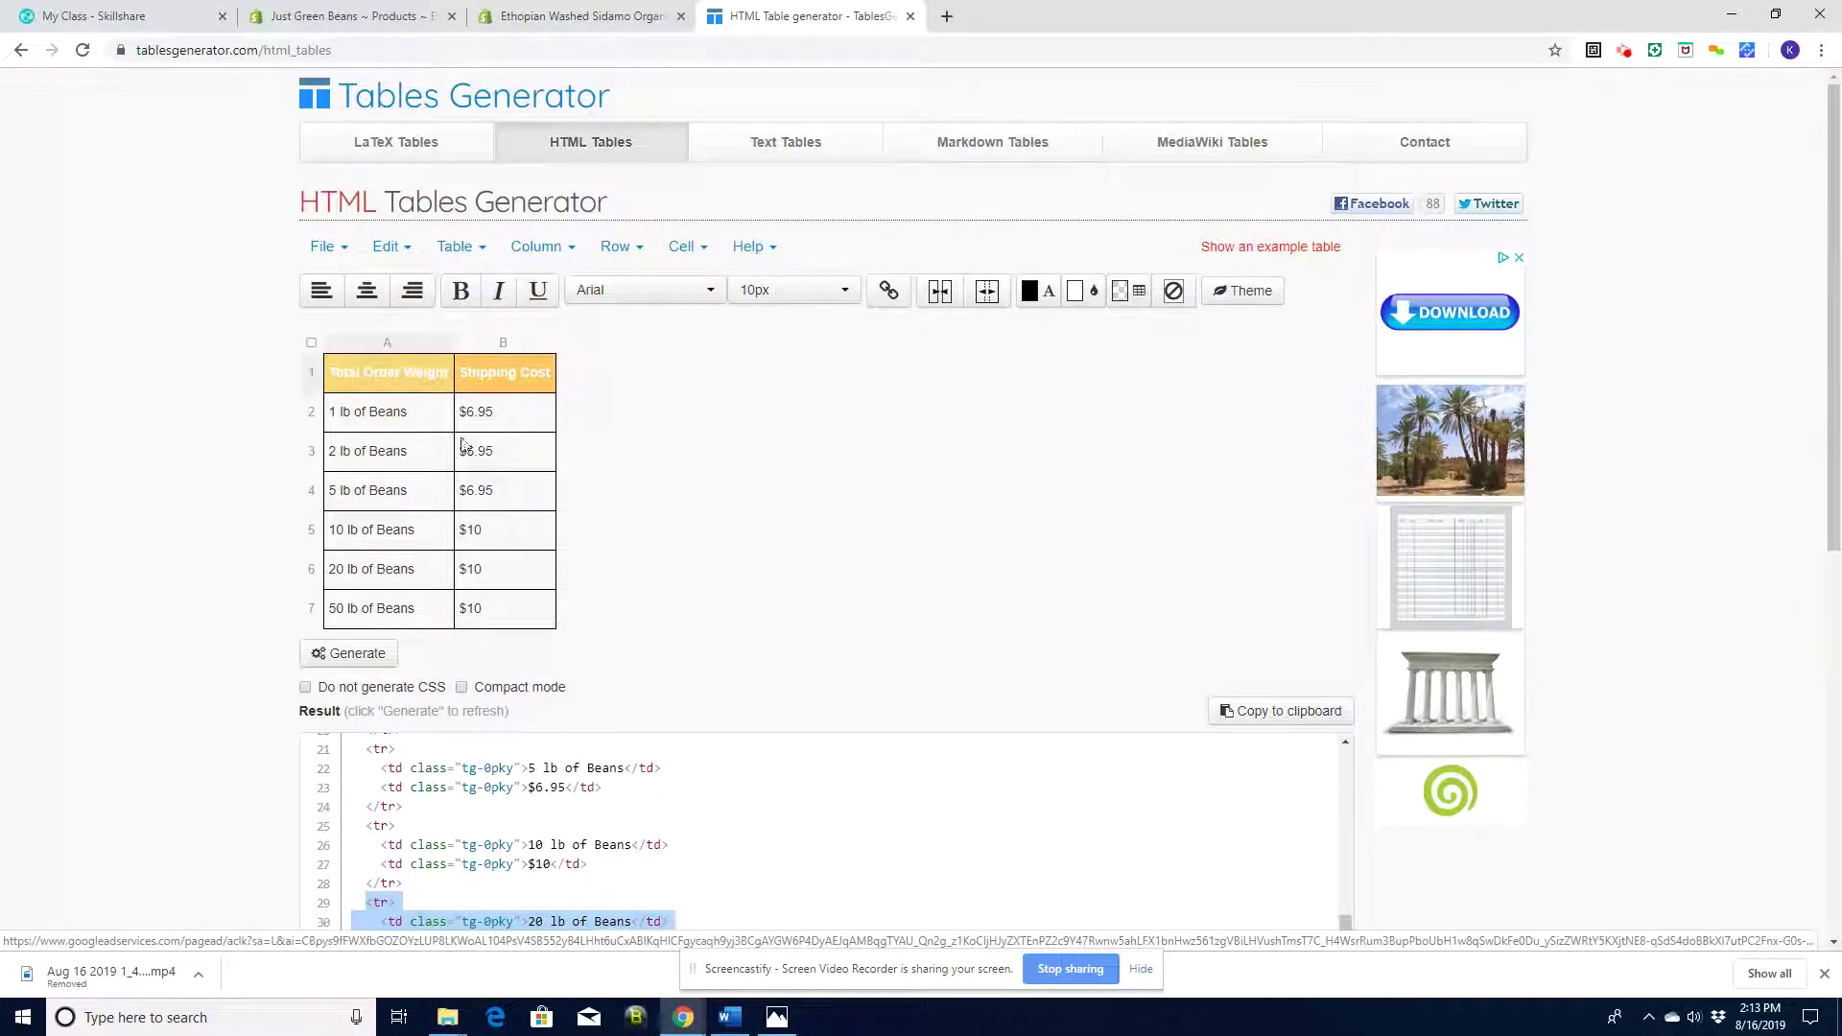
{"action": "left_click", "coordinate": [324, 246]}
Create a new empty table with 3 rows and 2 columns
{"action": "left_click", "coordinate": [355, 285]}
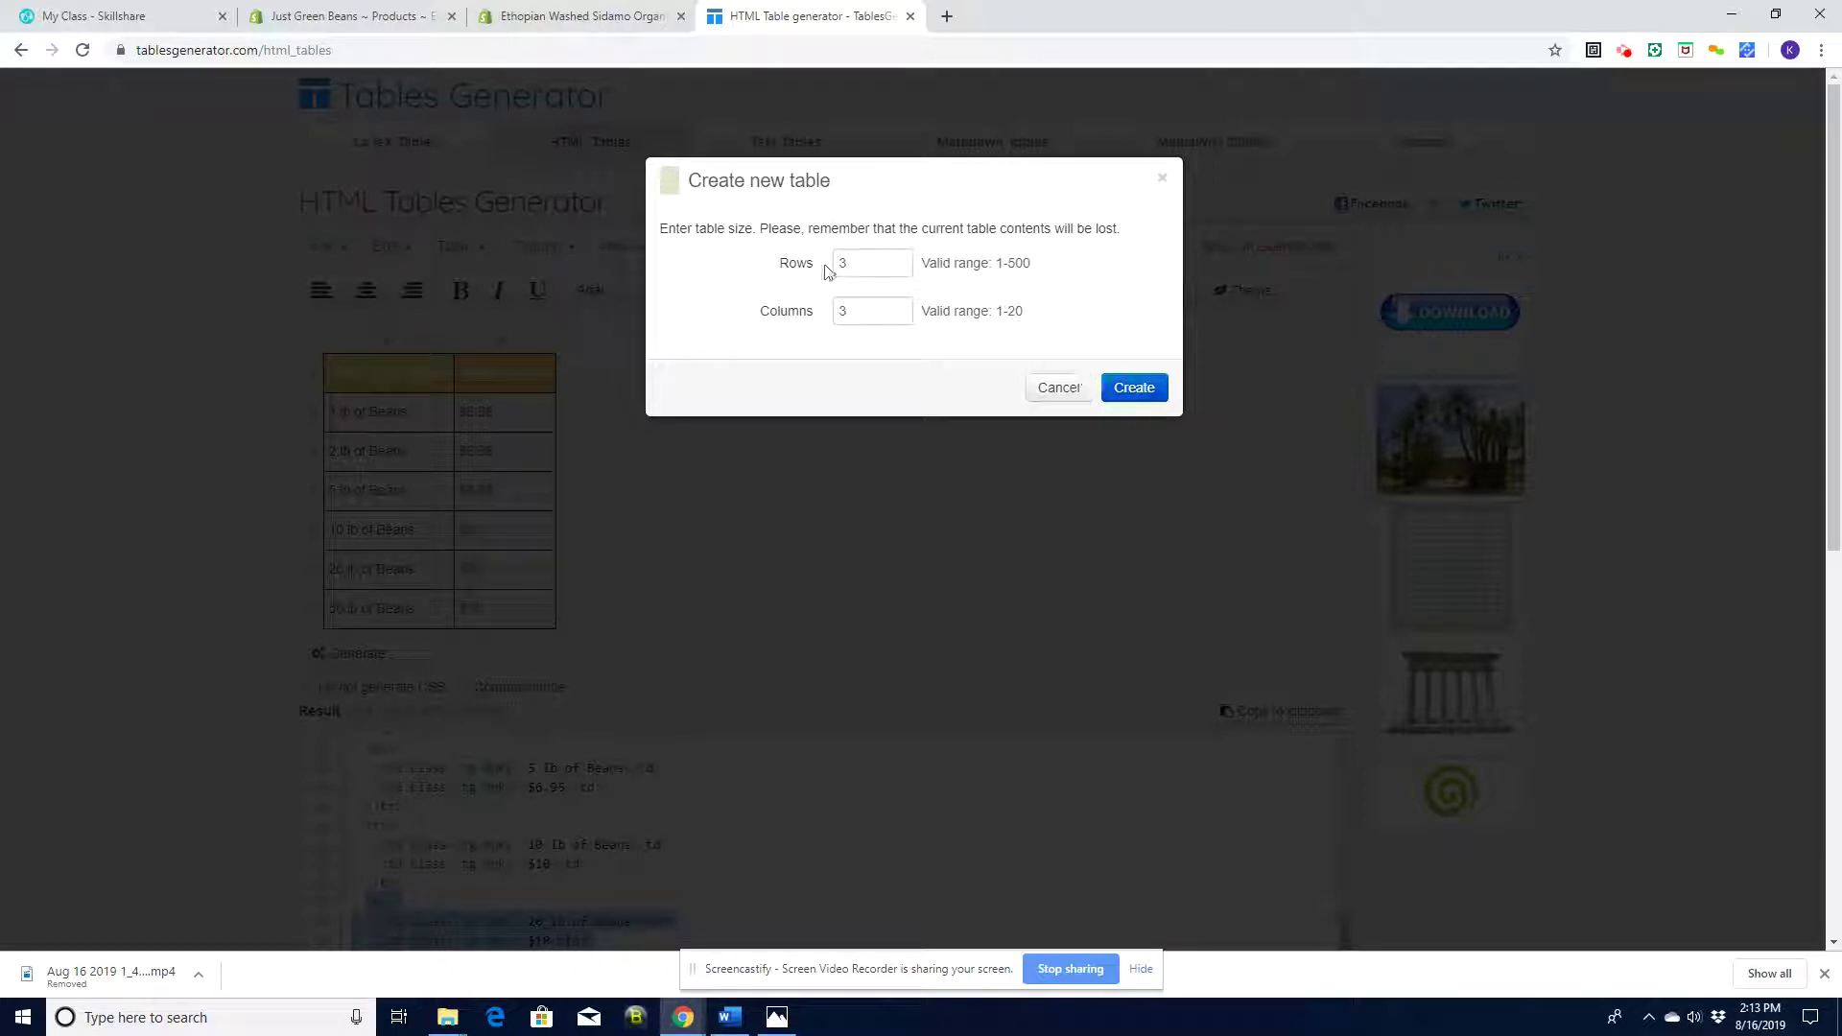
{"action": "double_click", "coordinate": [848, 312]}
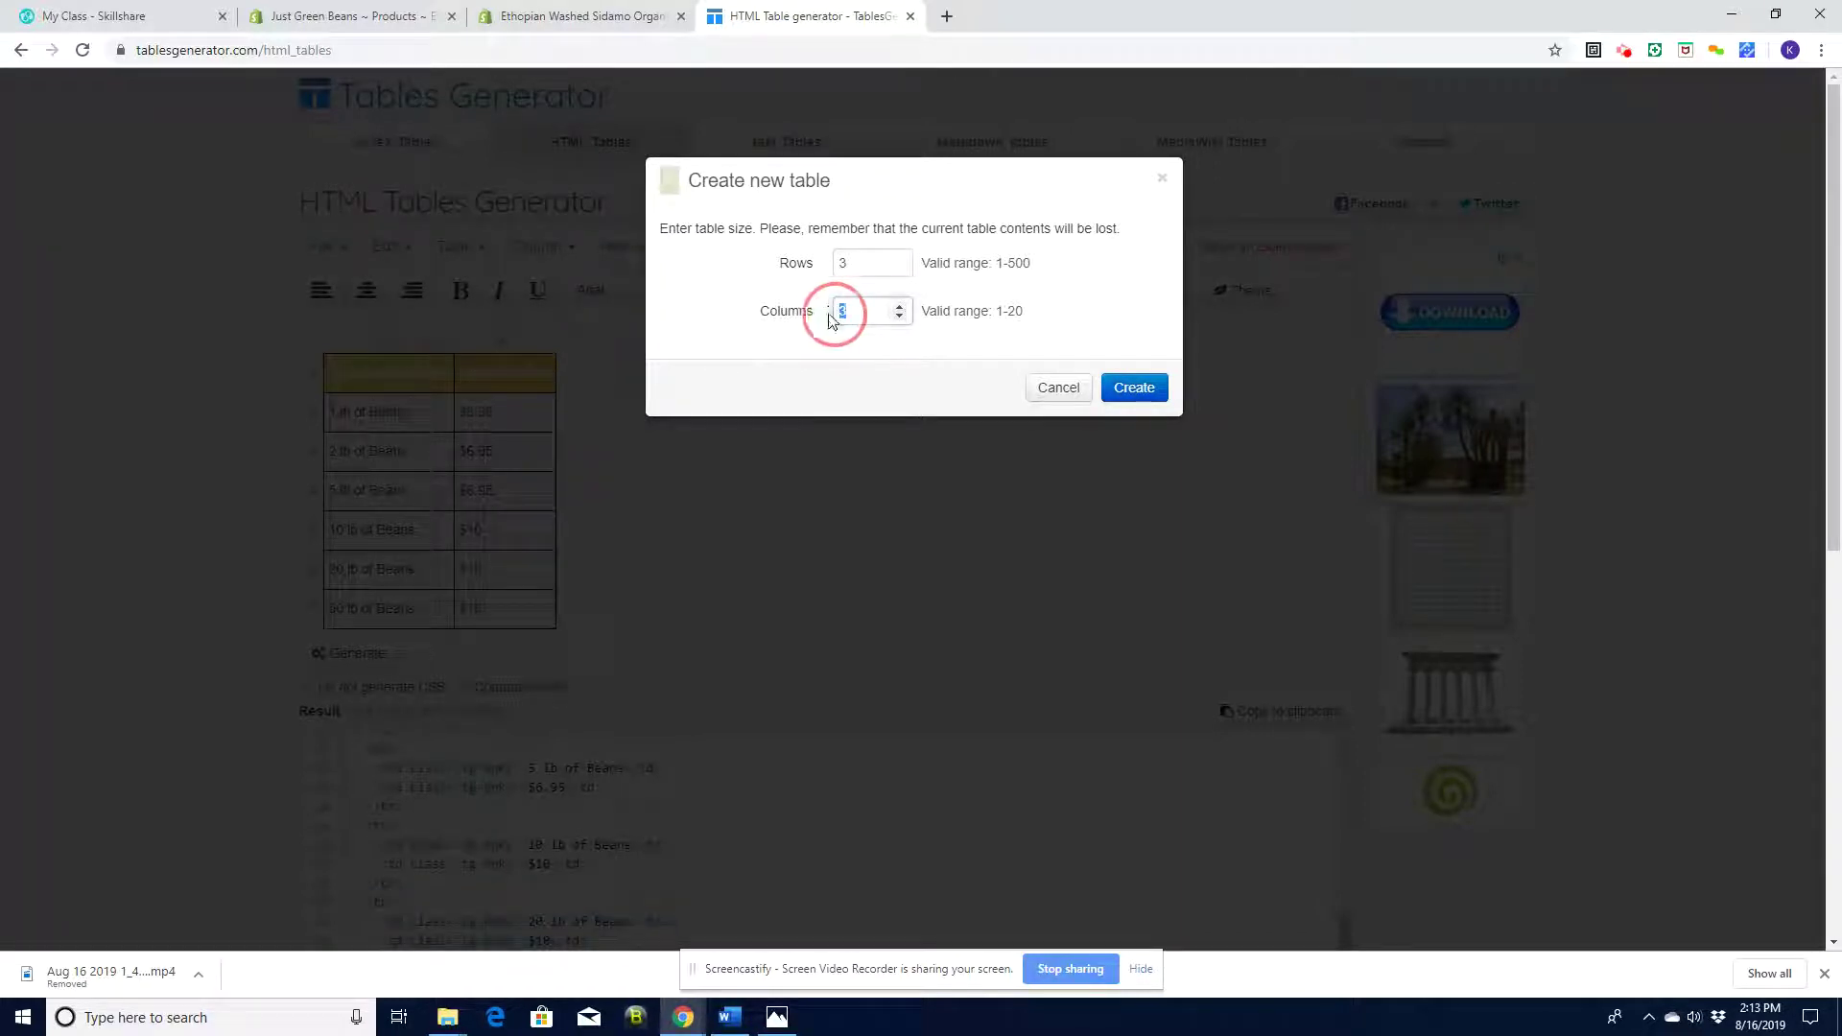
{"action": "left_click", "coordinate": [1136, 402]}
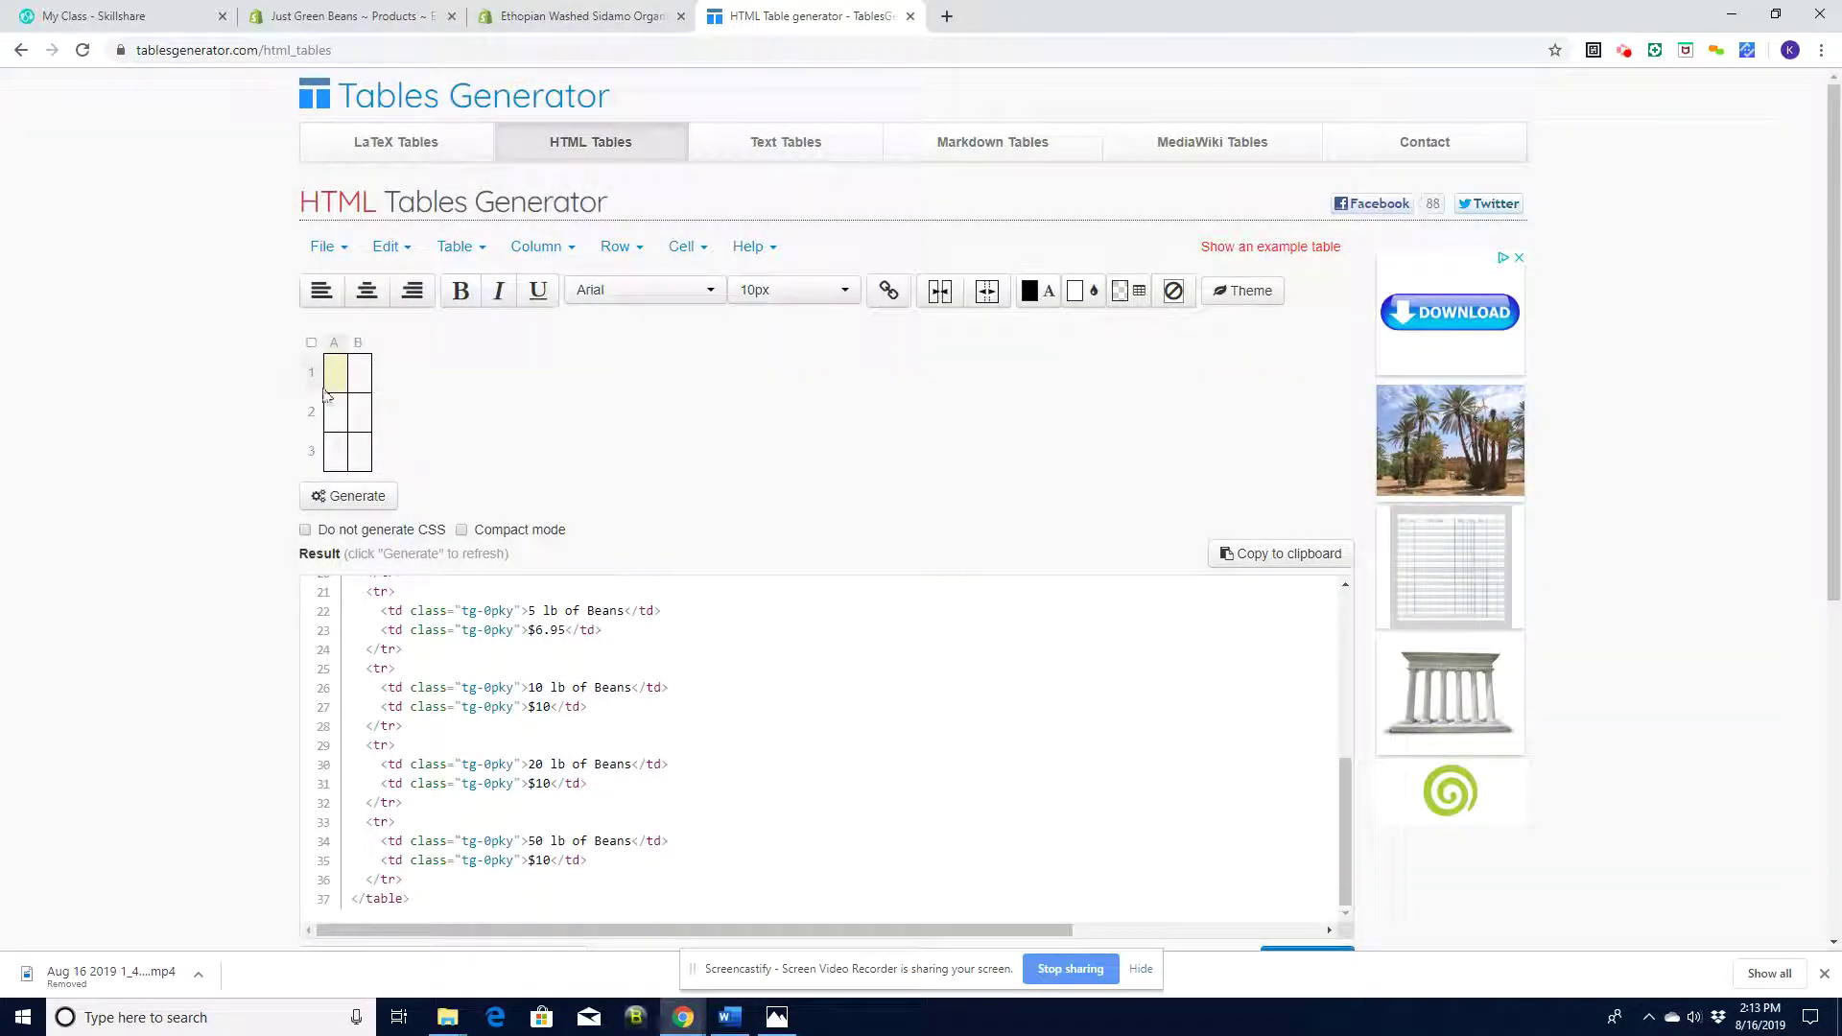
Give the header row a red background with white text and regenerate the HTML
{"action": "left_click_drag", "start_coordinate": [343, 379], "coordinate": [374, 379]}
{"action": "left_click", "coordinate": [1041, 304]}
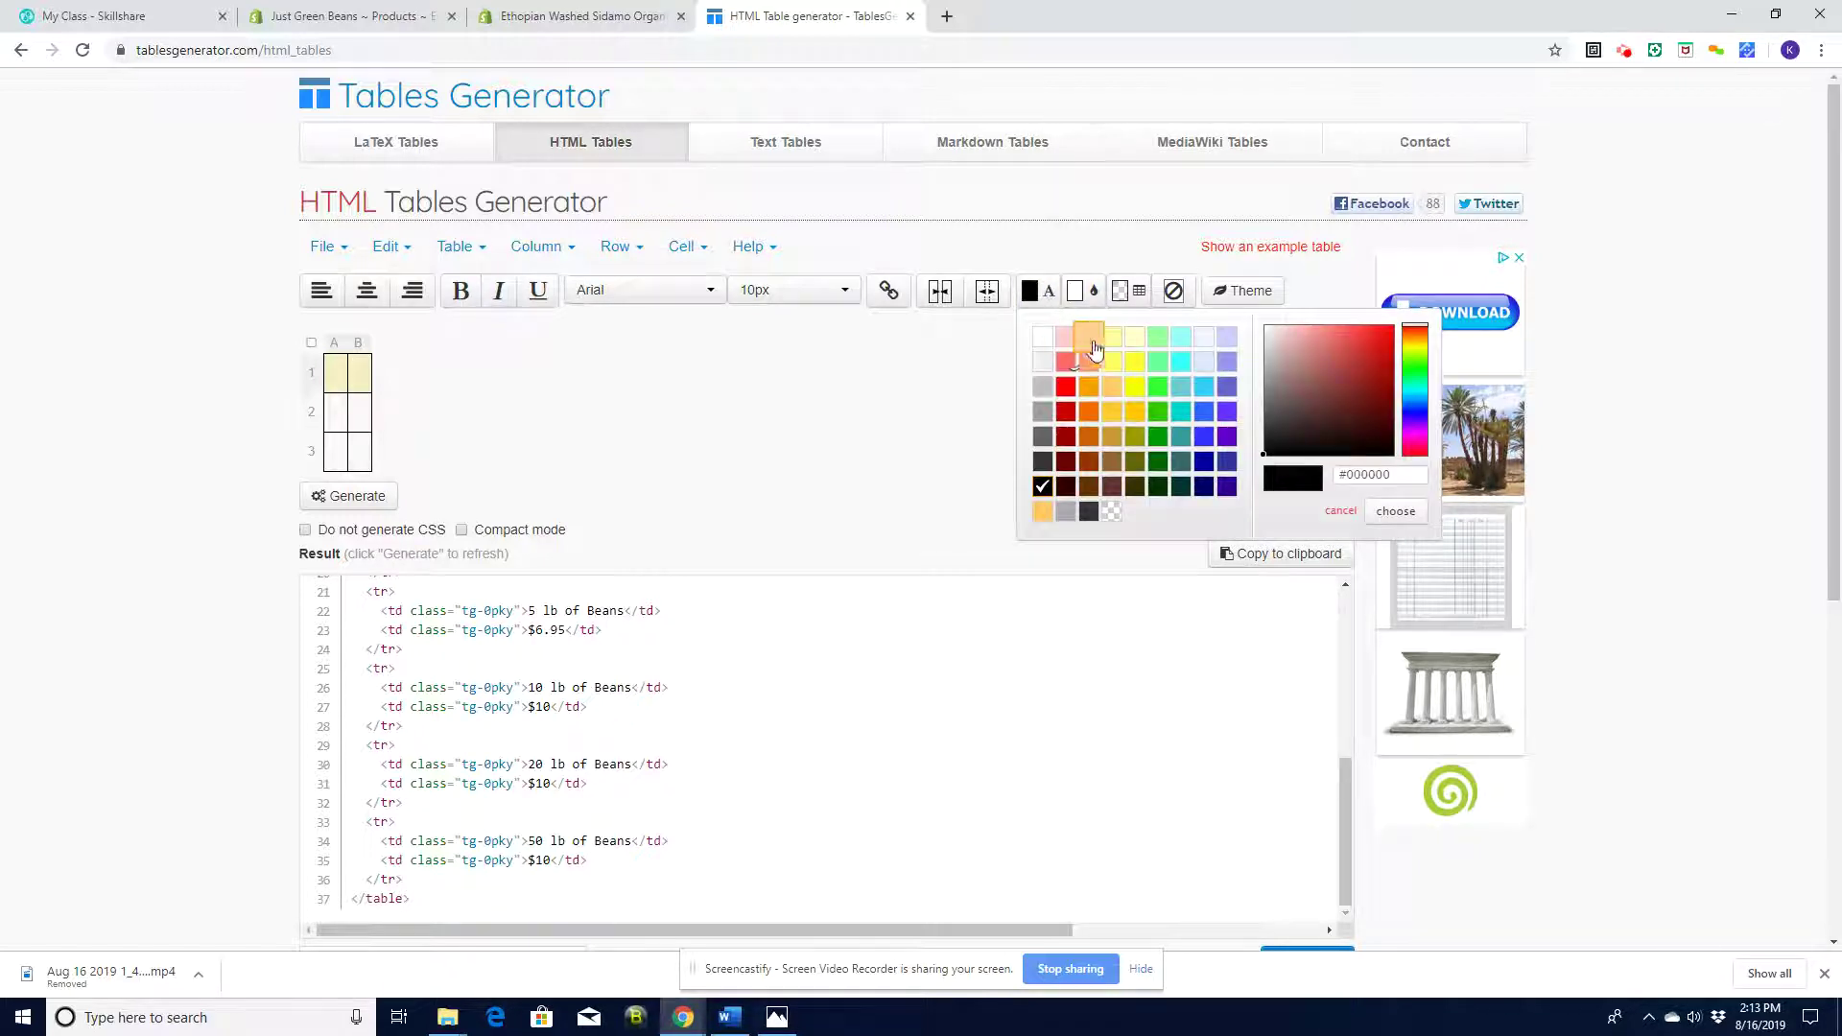
{"action": "left_click", "coordinate": [1065, 388]}
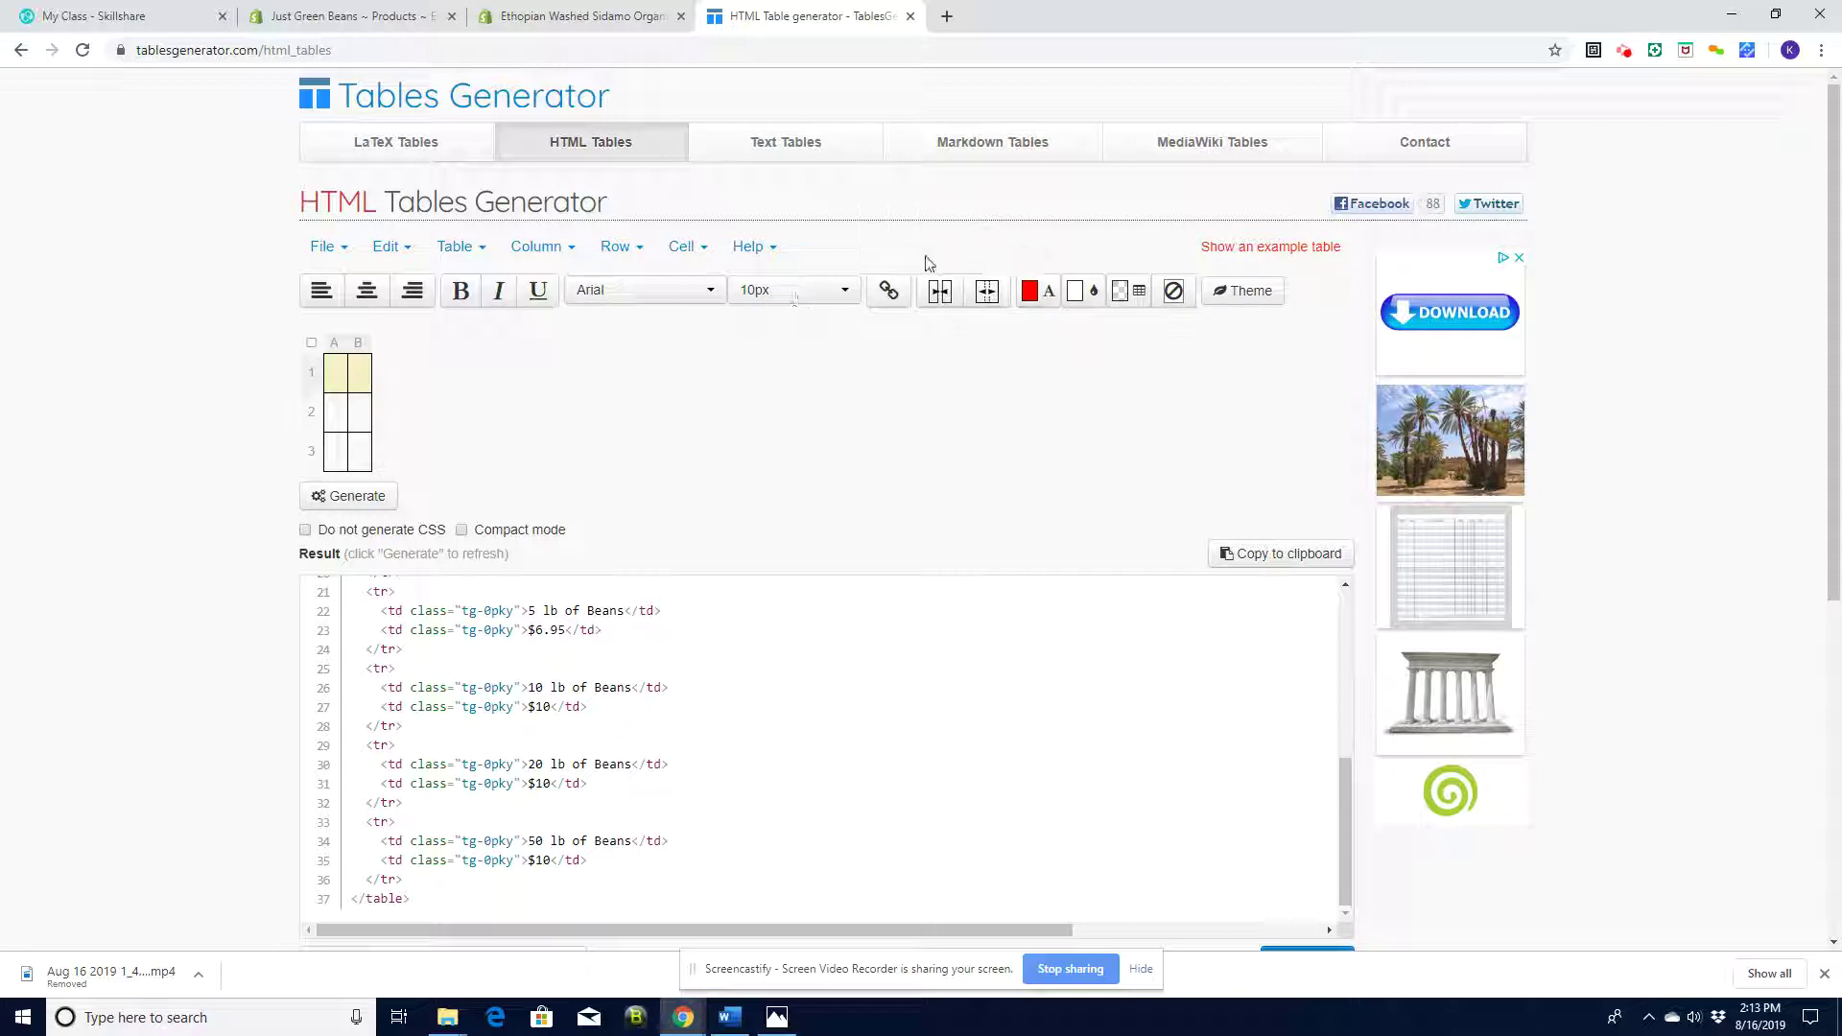
{"action": "left_click", "coordinate": [1096, 293]}
{"action": "left_click", "coordinate": [1110, 388]}
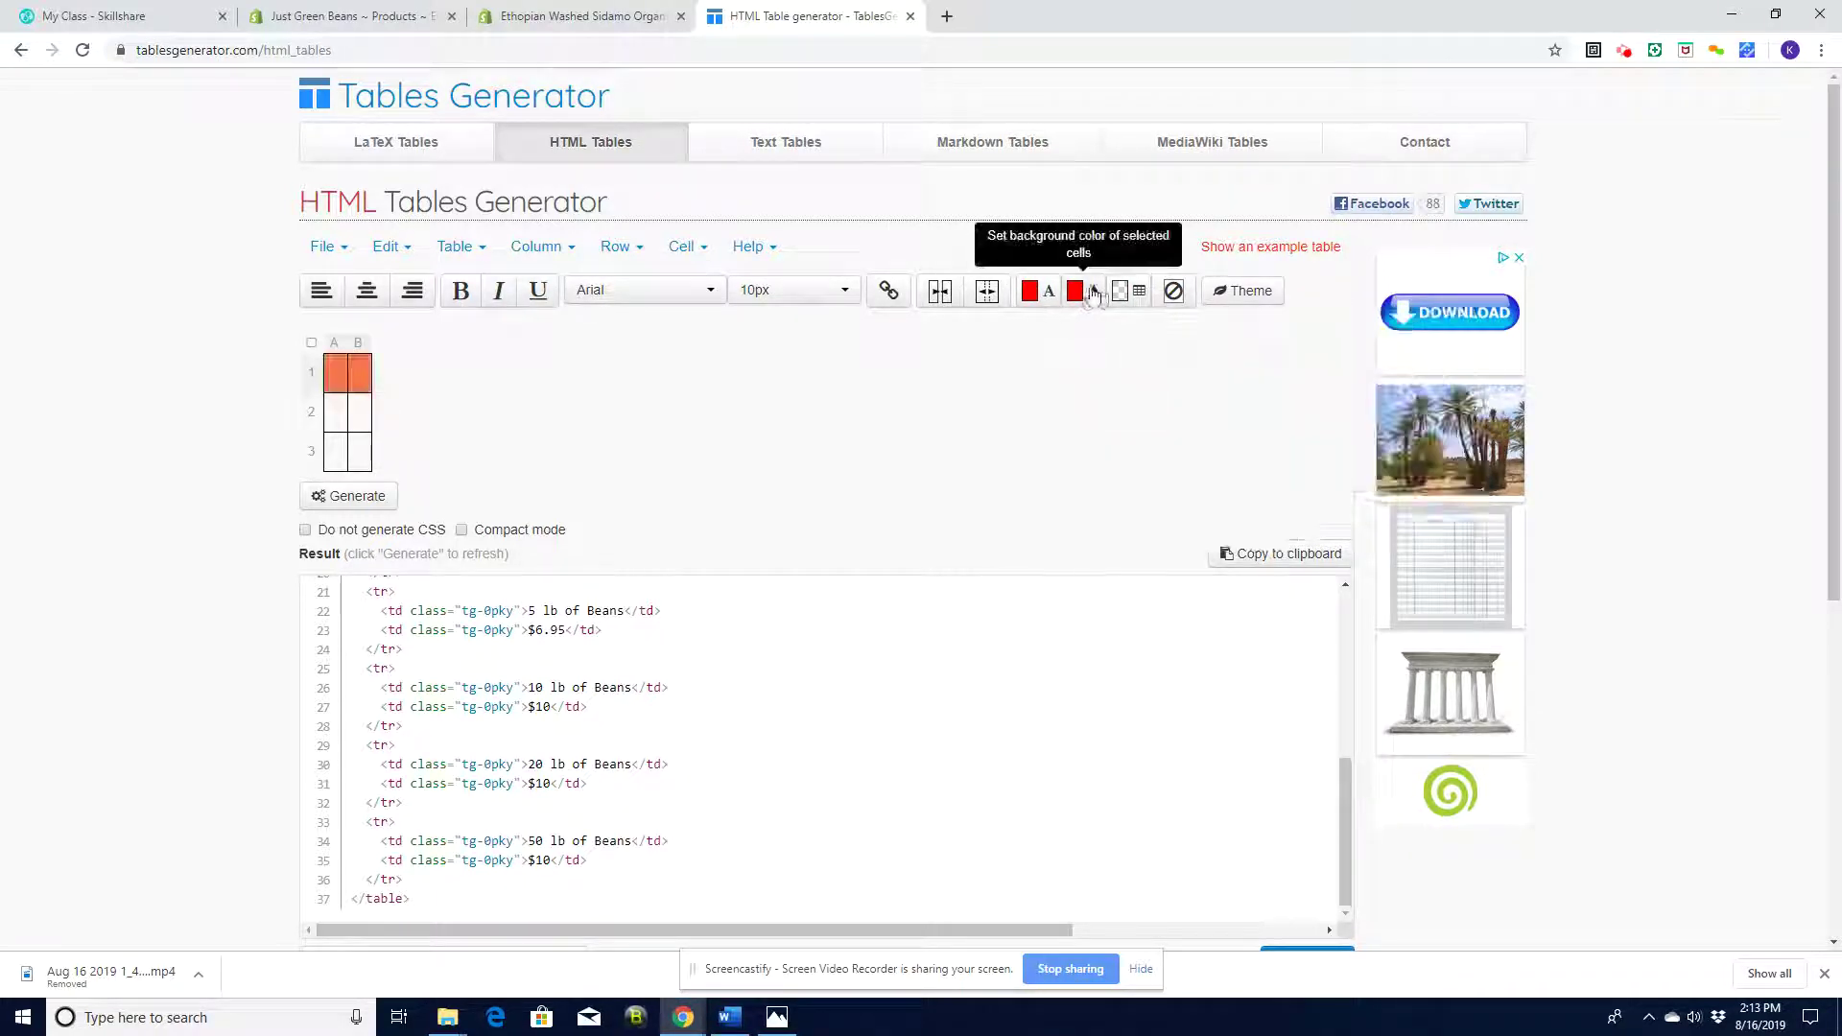
{"action": "left_click", "coordinate": [1049, 290]}
{"action": "left_click", "coordinate": [1047, 340]}
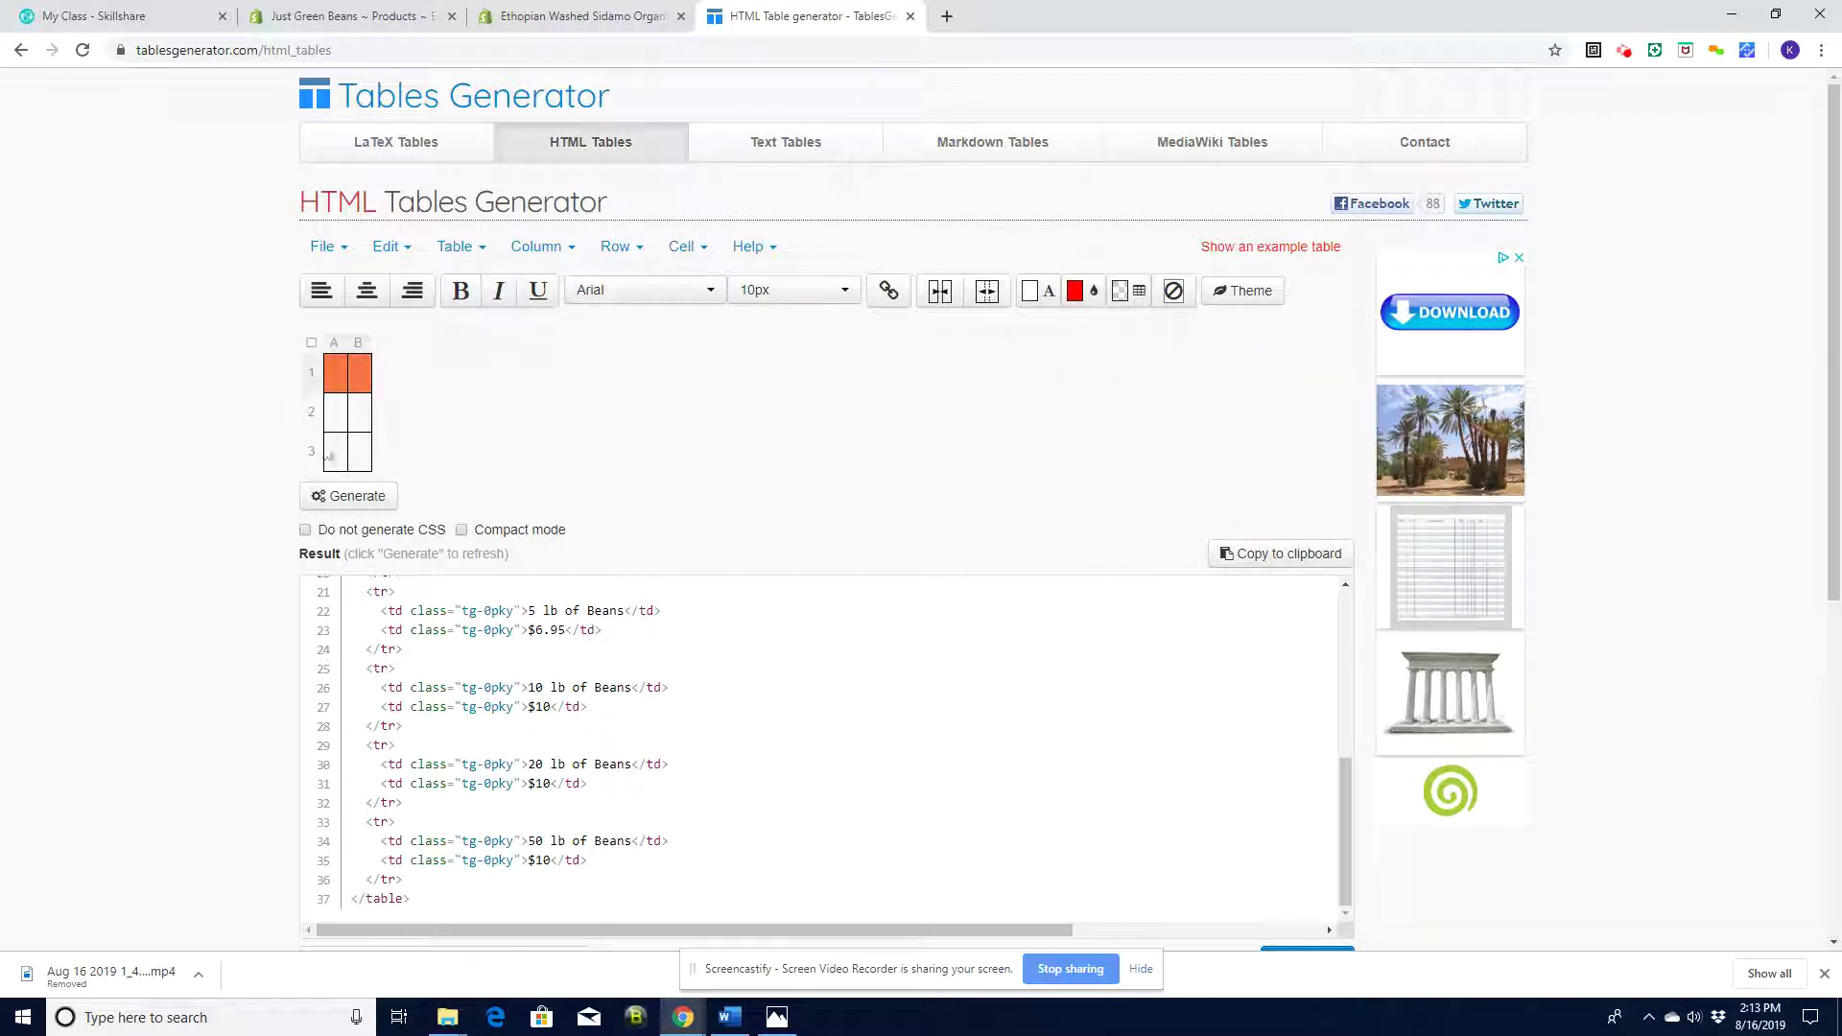
{"action": "left_click", "coordinate": [343, 381]}
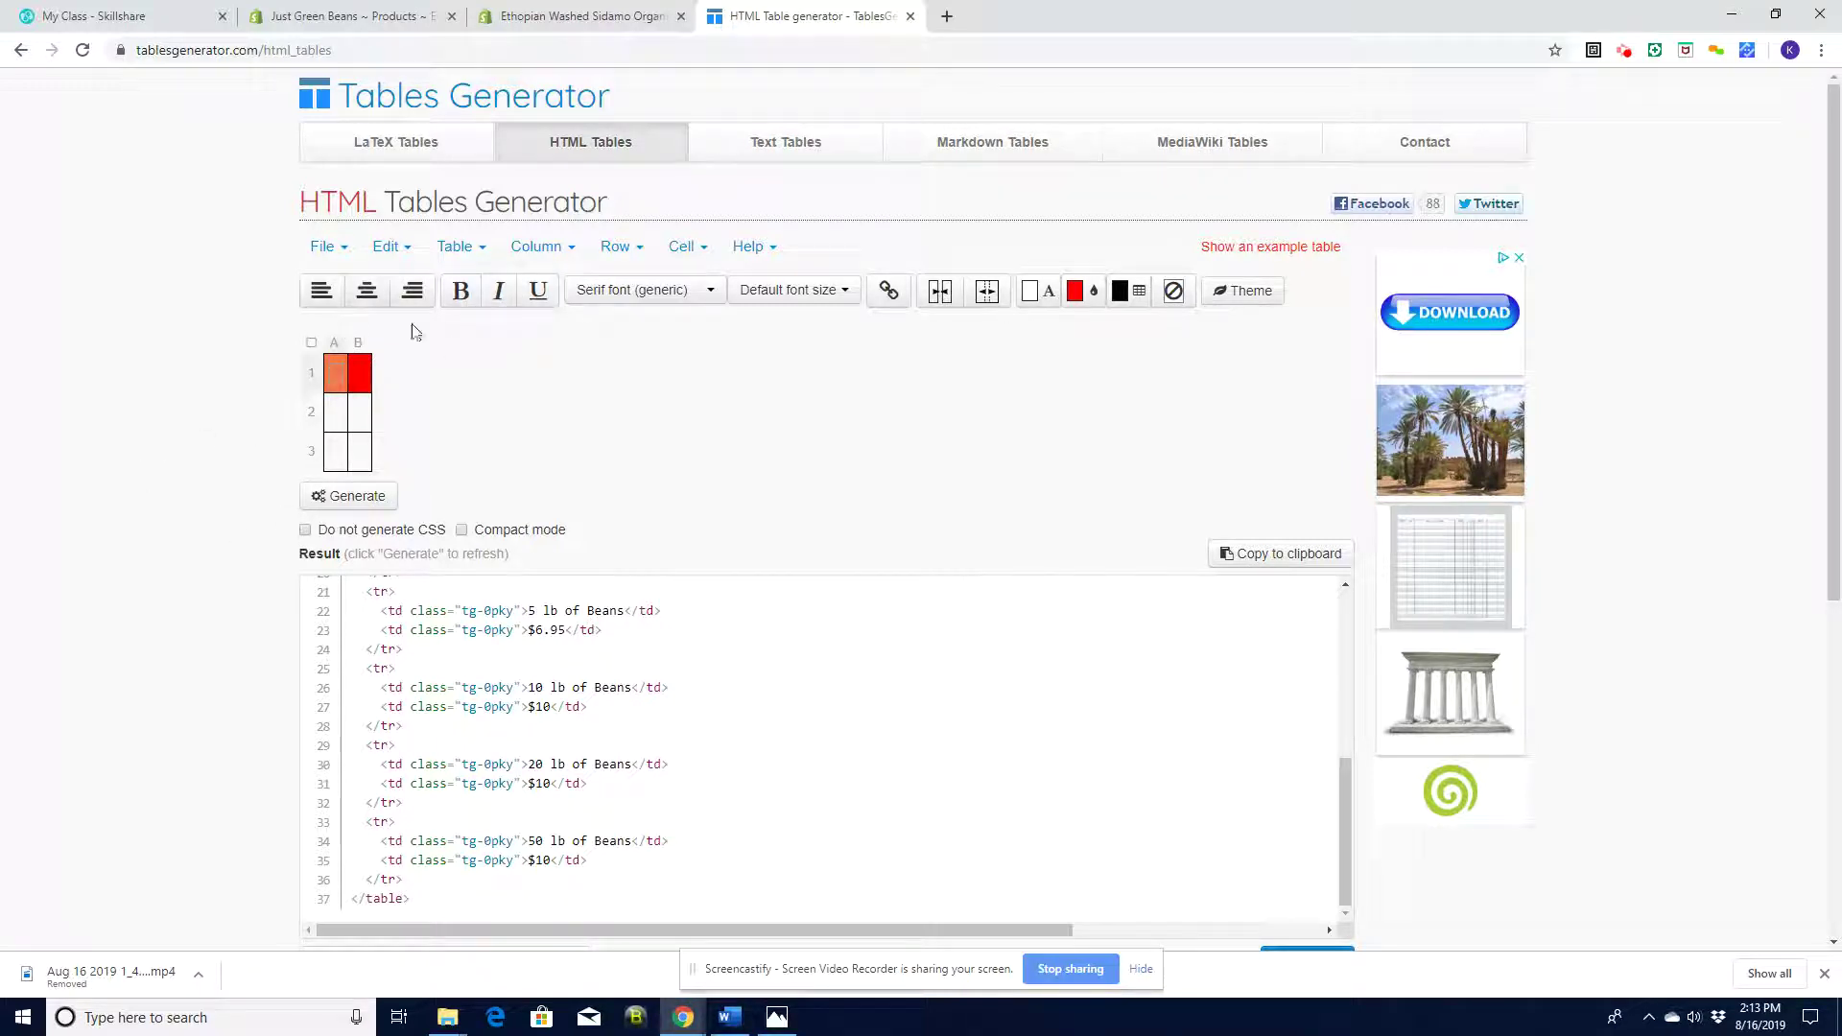
{"action": "left_click", "coordinate": [387, 493]}
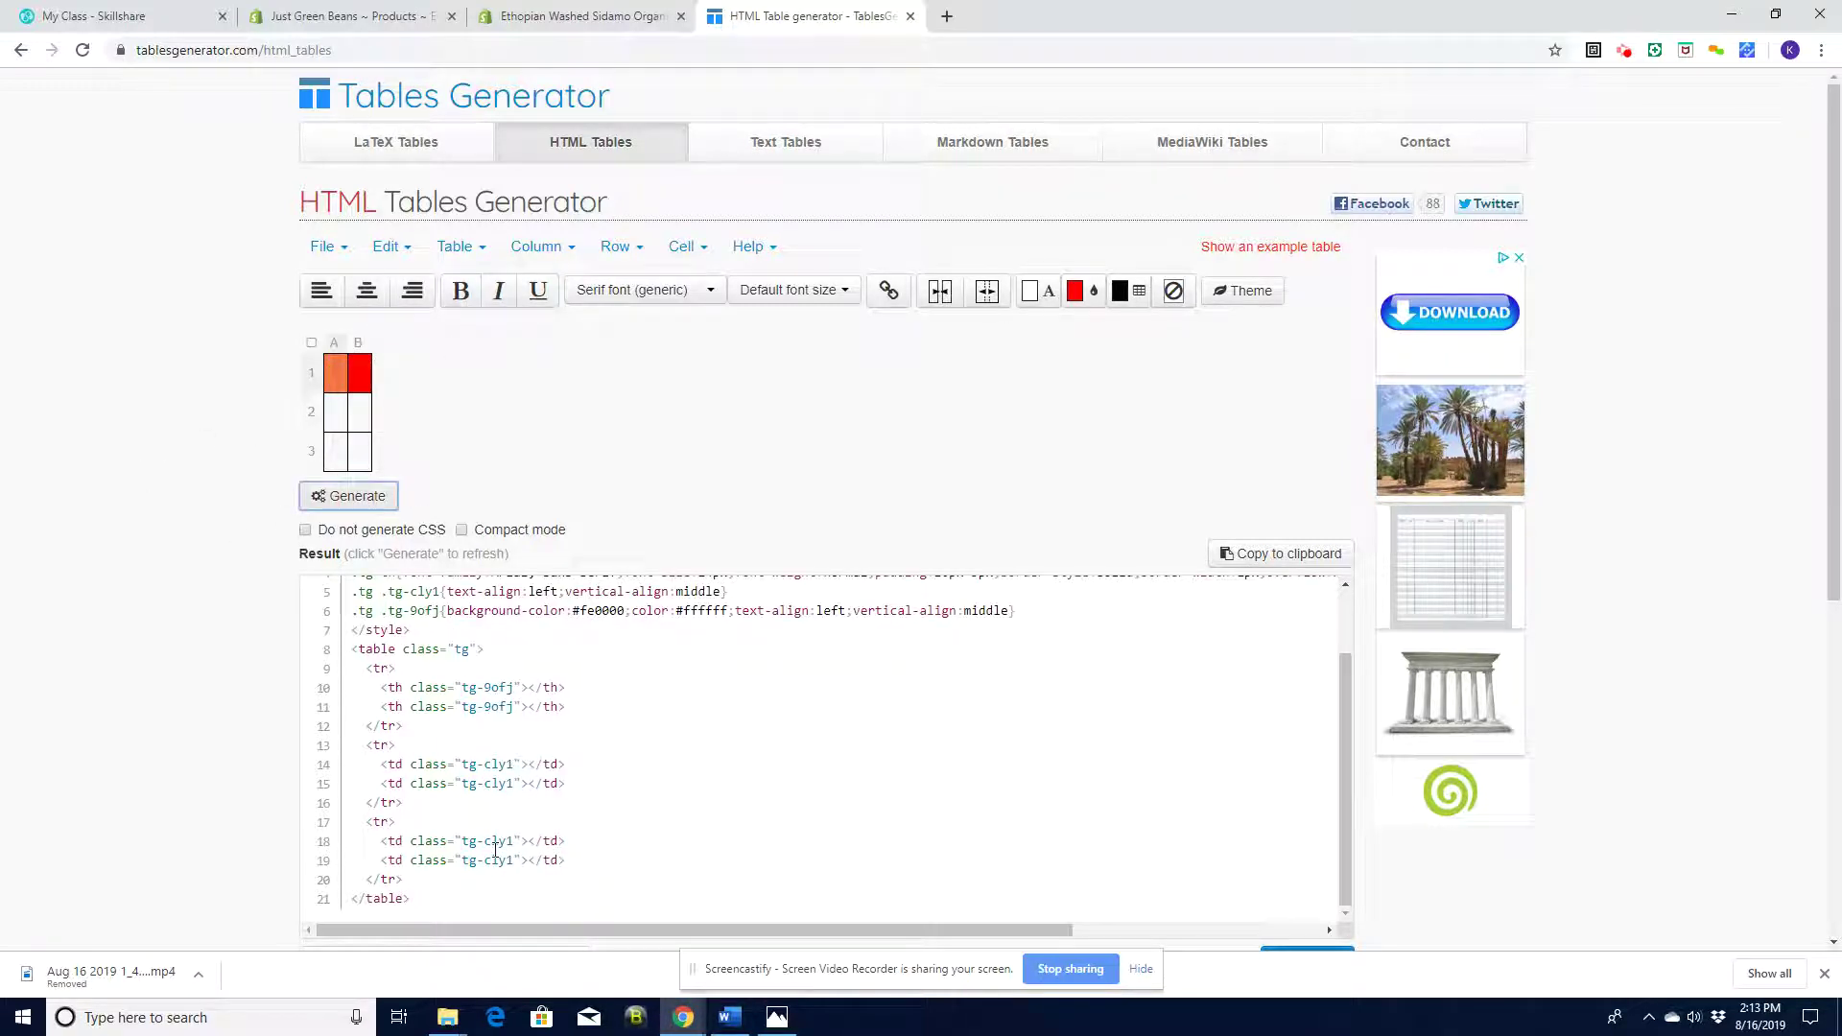
Enter a bold 'header 1' in cell A1 and 'Header 2' in cell B1
{"action": "left_click_drag", "start_coordinate": [1342, 707], "coordinate": [1345, 645]}
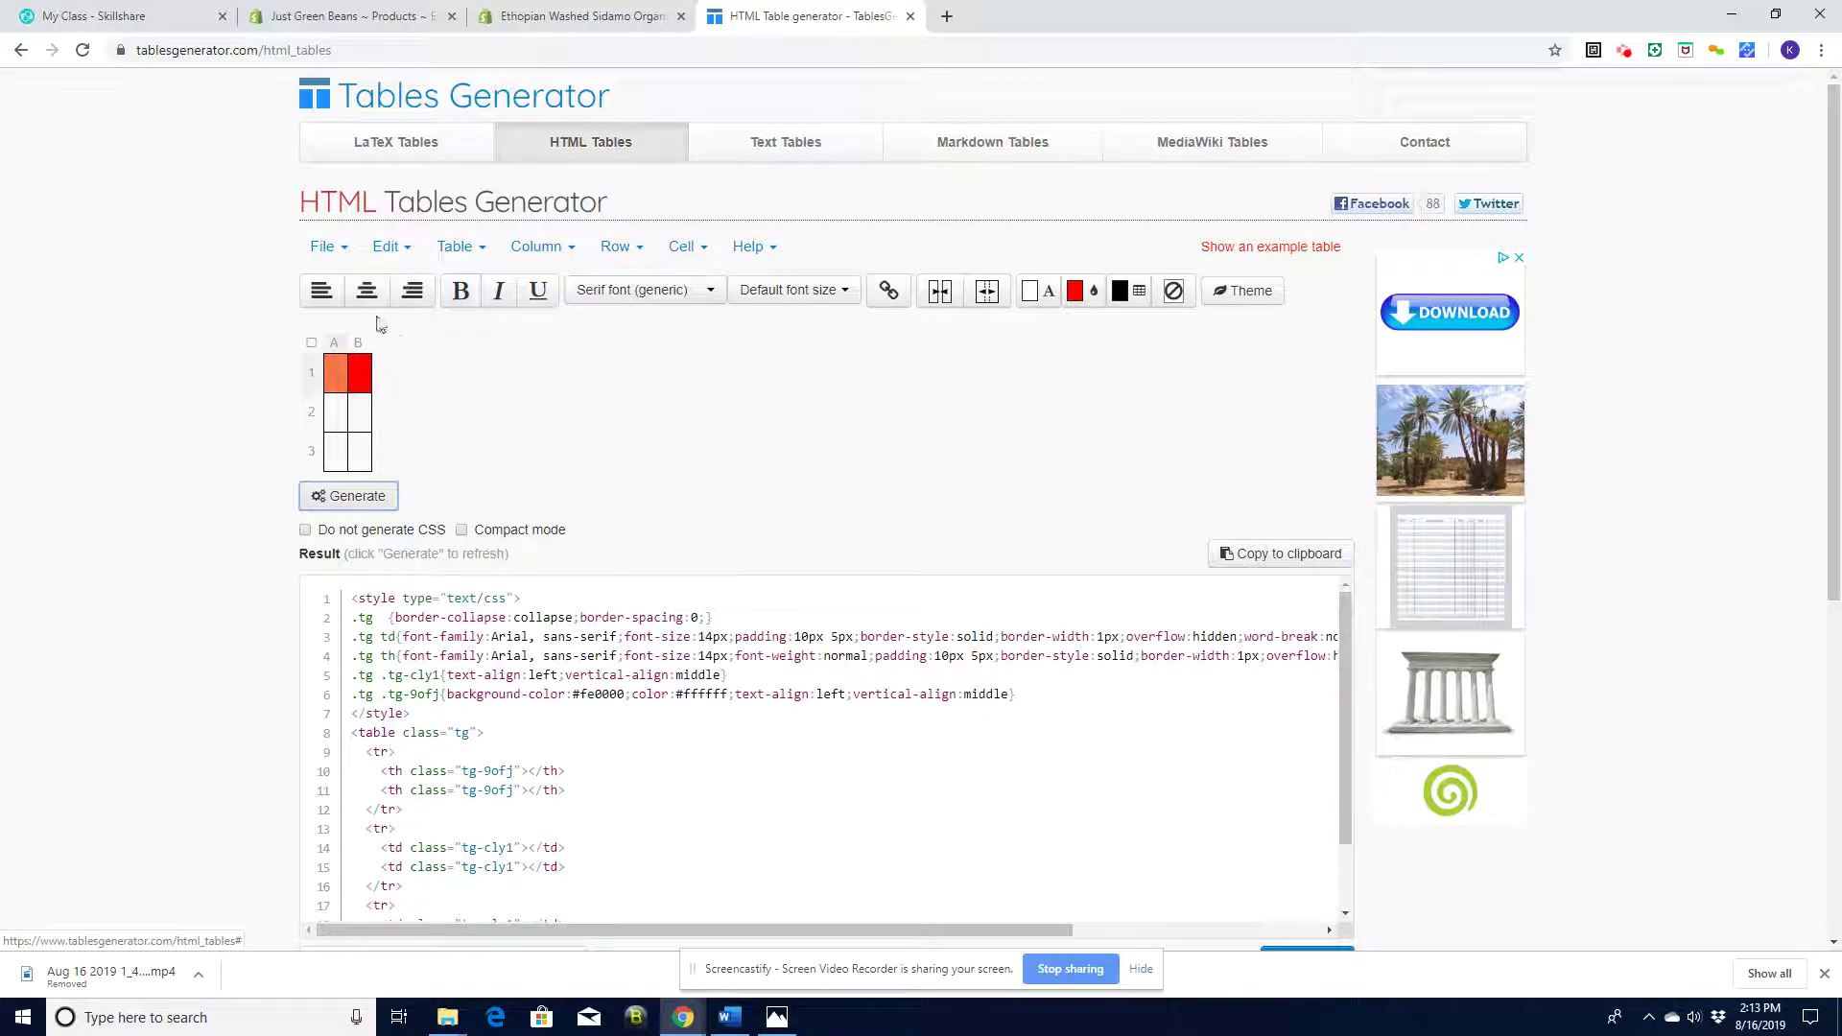
{"action": "left_click", "coordinate": [311, 343]}
{"action": "left_click", "coordinate": [337, 378]}
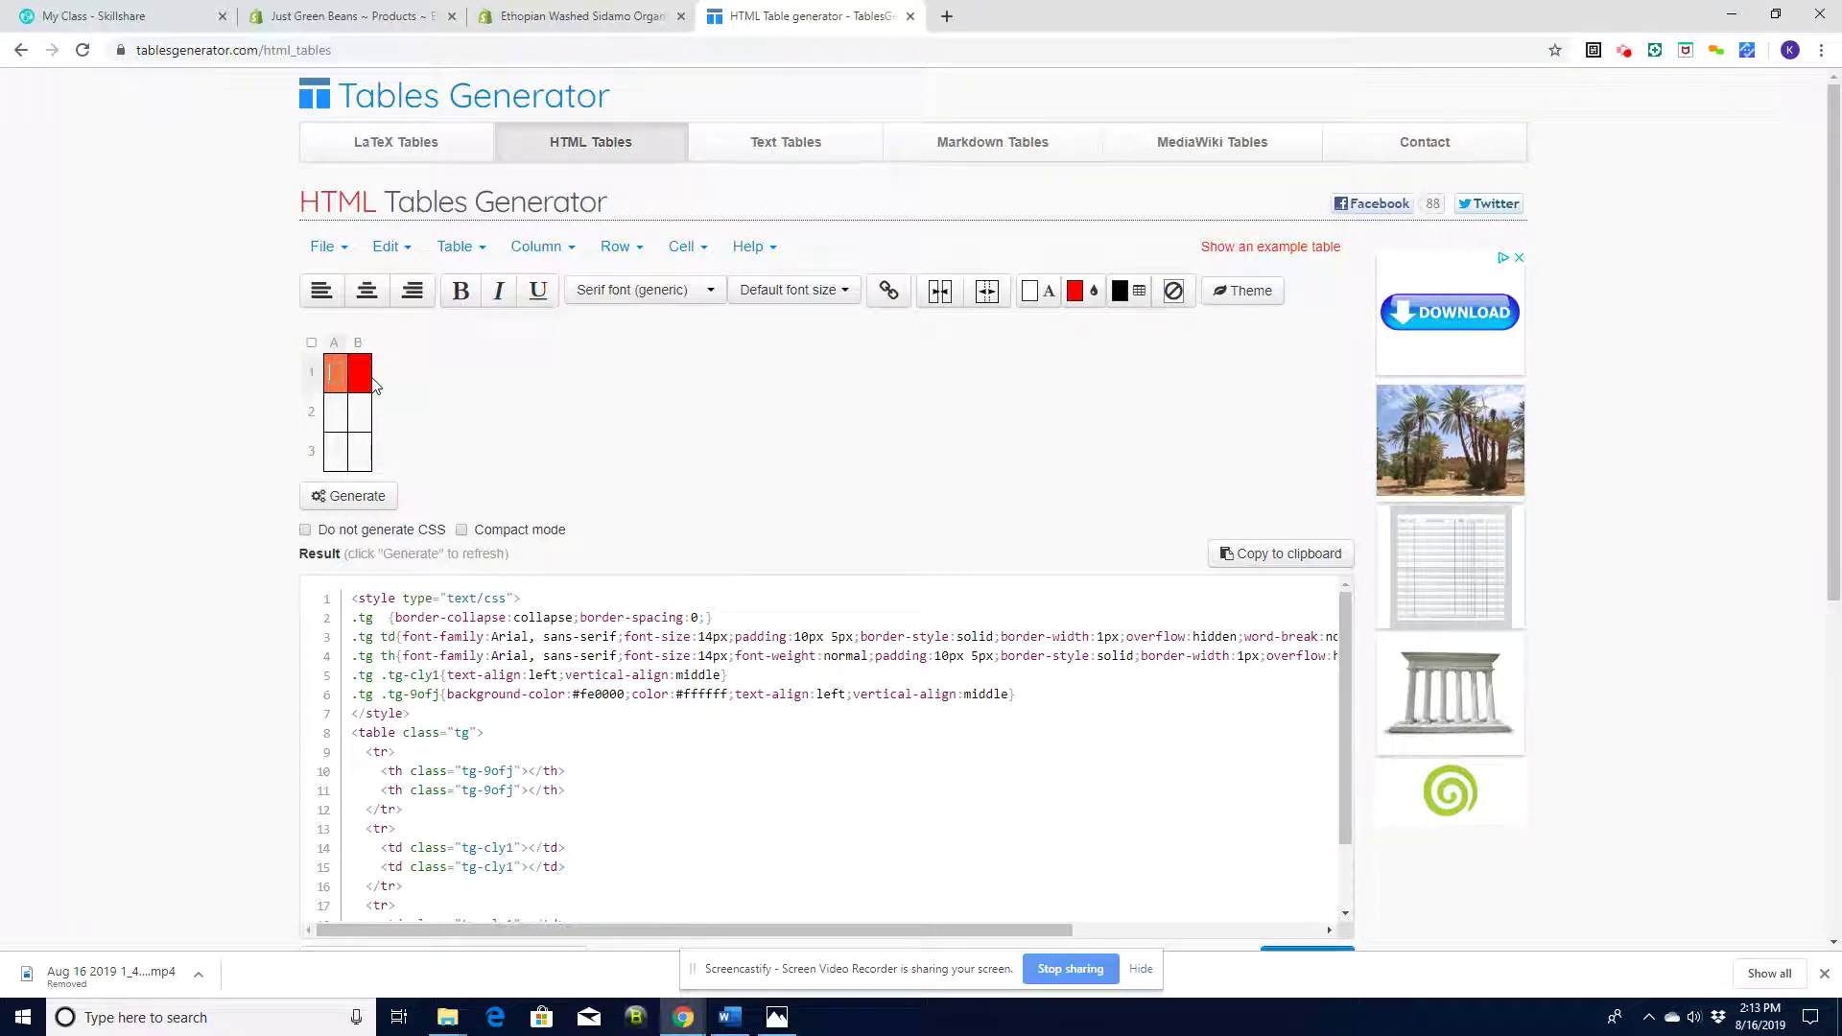
{"action": "type", "text": "header1"}
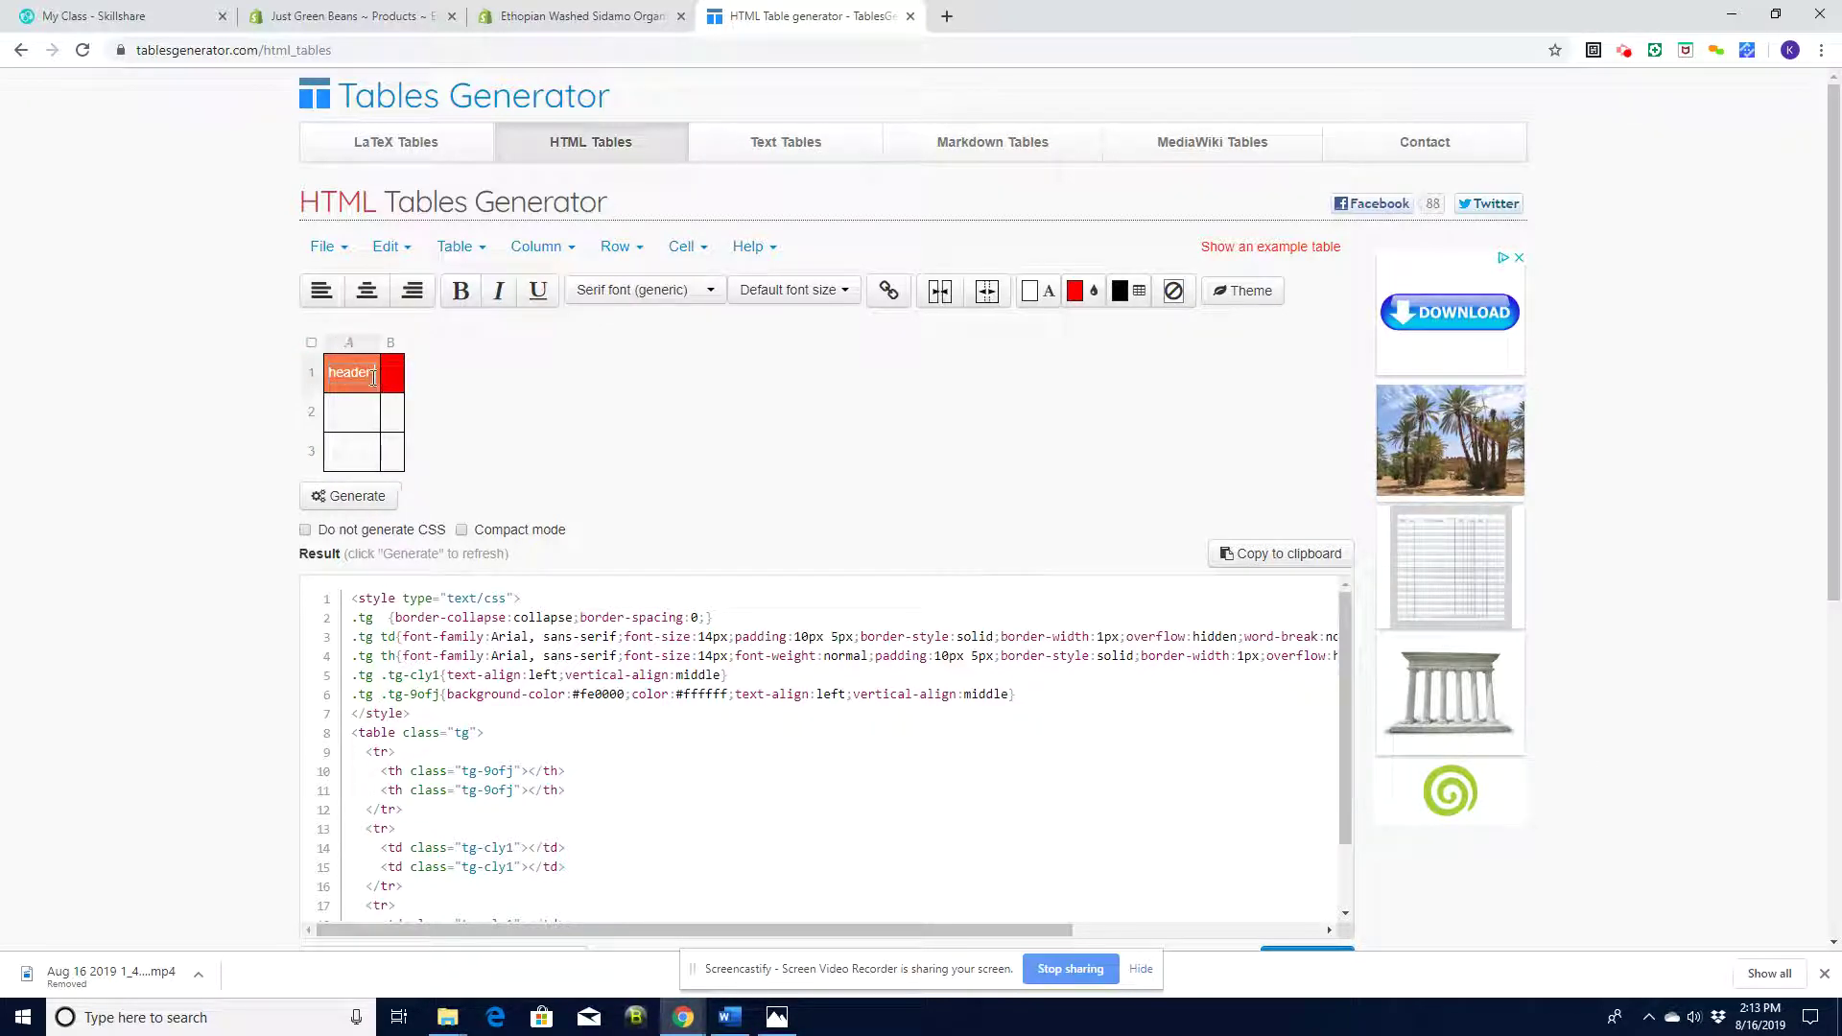
{"action": "left_click_drag", "start_coordinate": [381, 373], "coordinate": [329, 372]}
{"action": "left_click", "coordinate": [461, 290]}
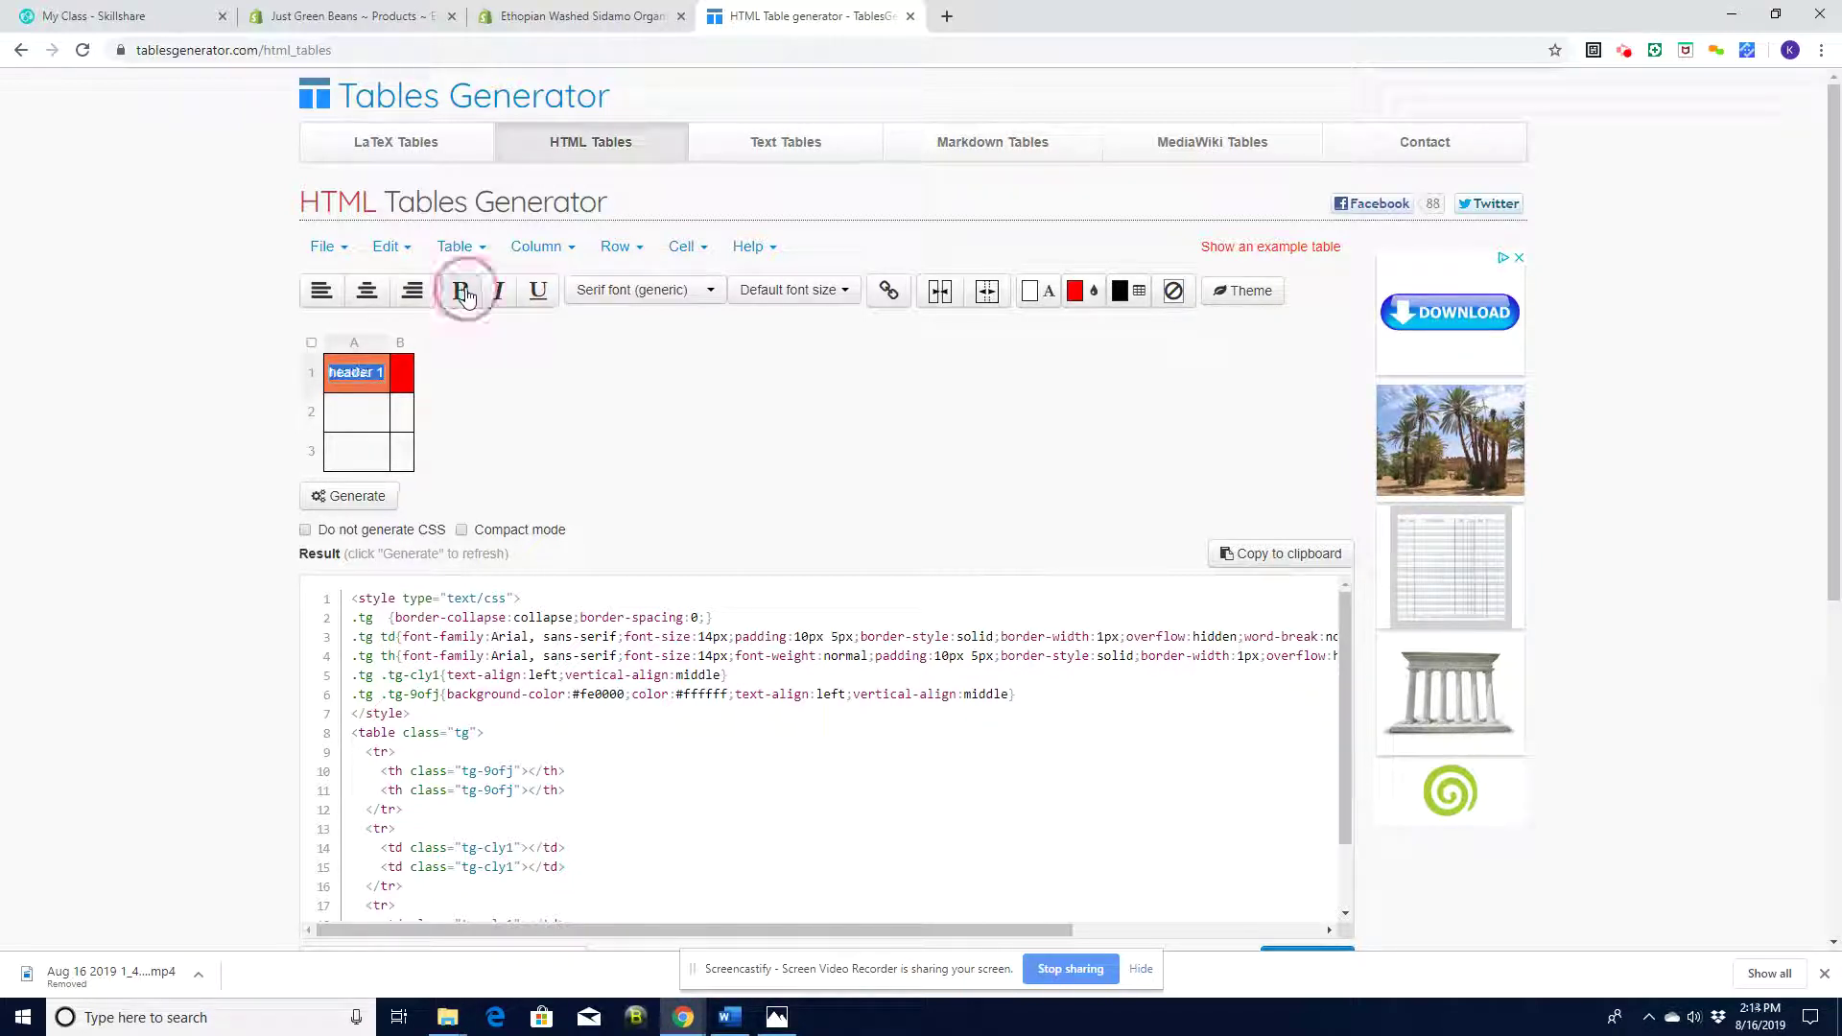
{"action": "left_click", "coordinate": [404, 379]}
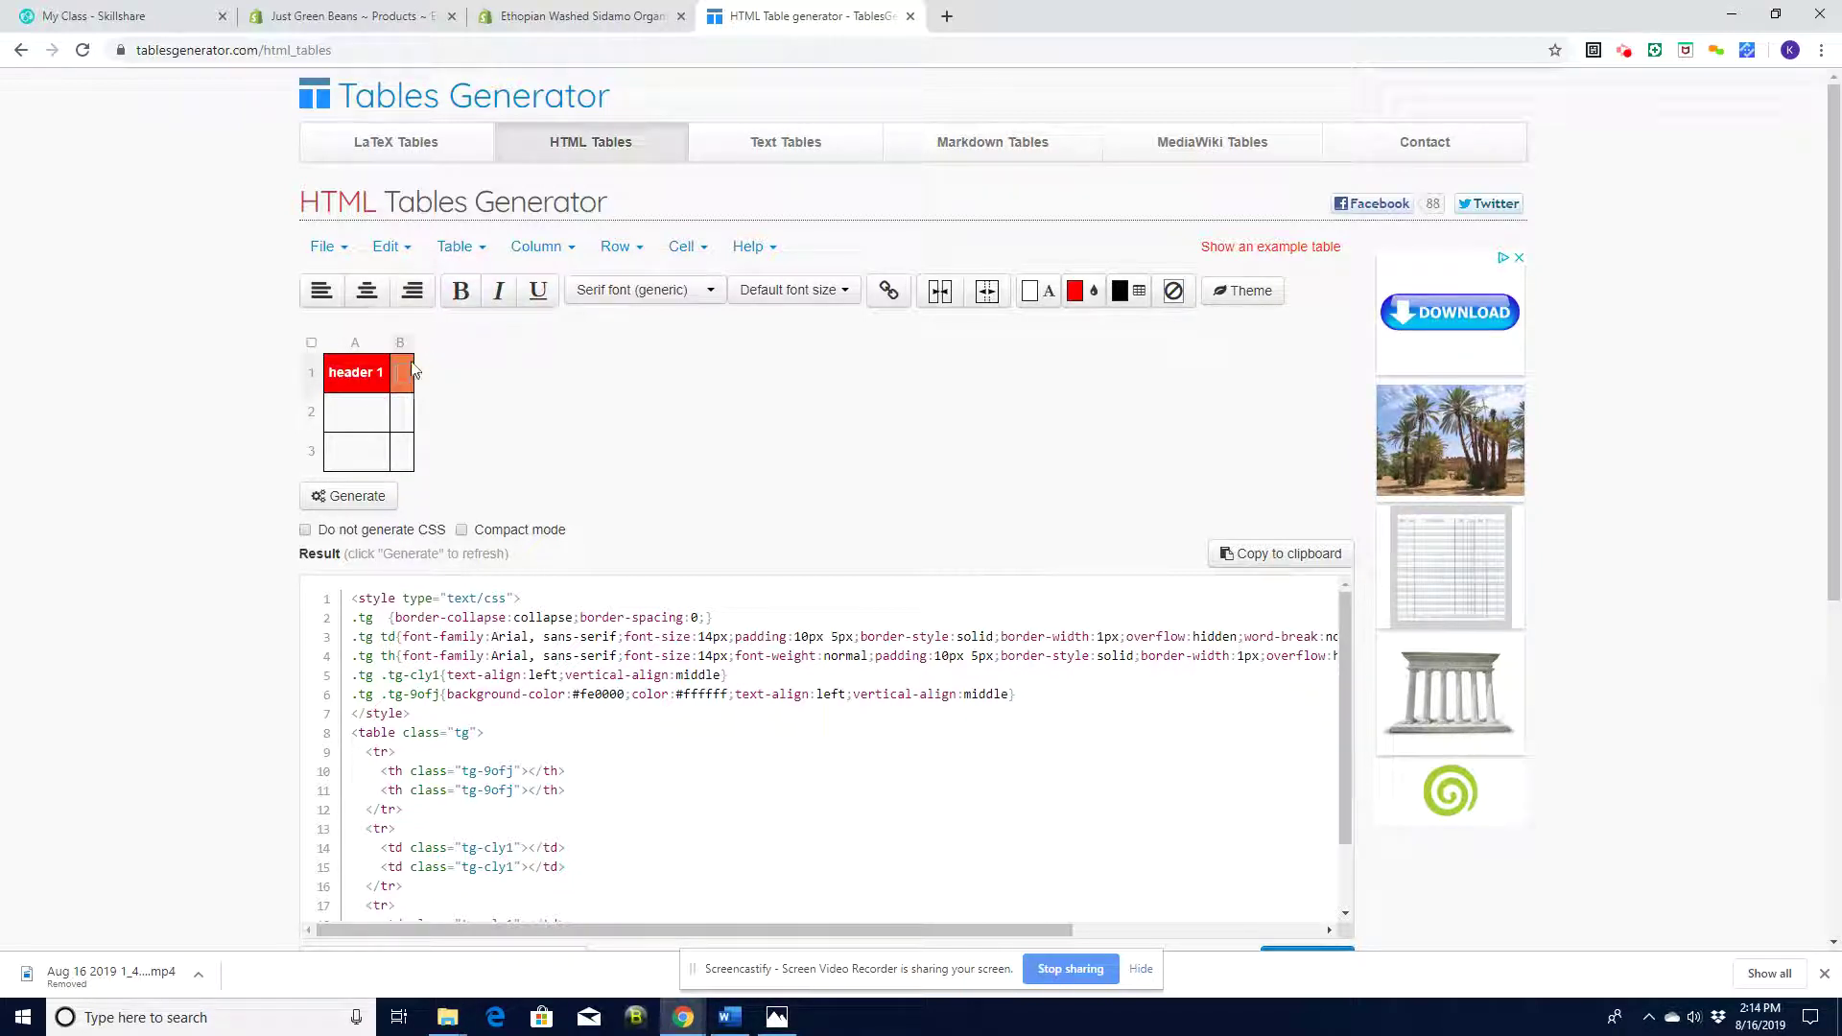
{"action": "type", "text": "Header"}
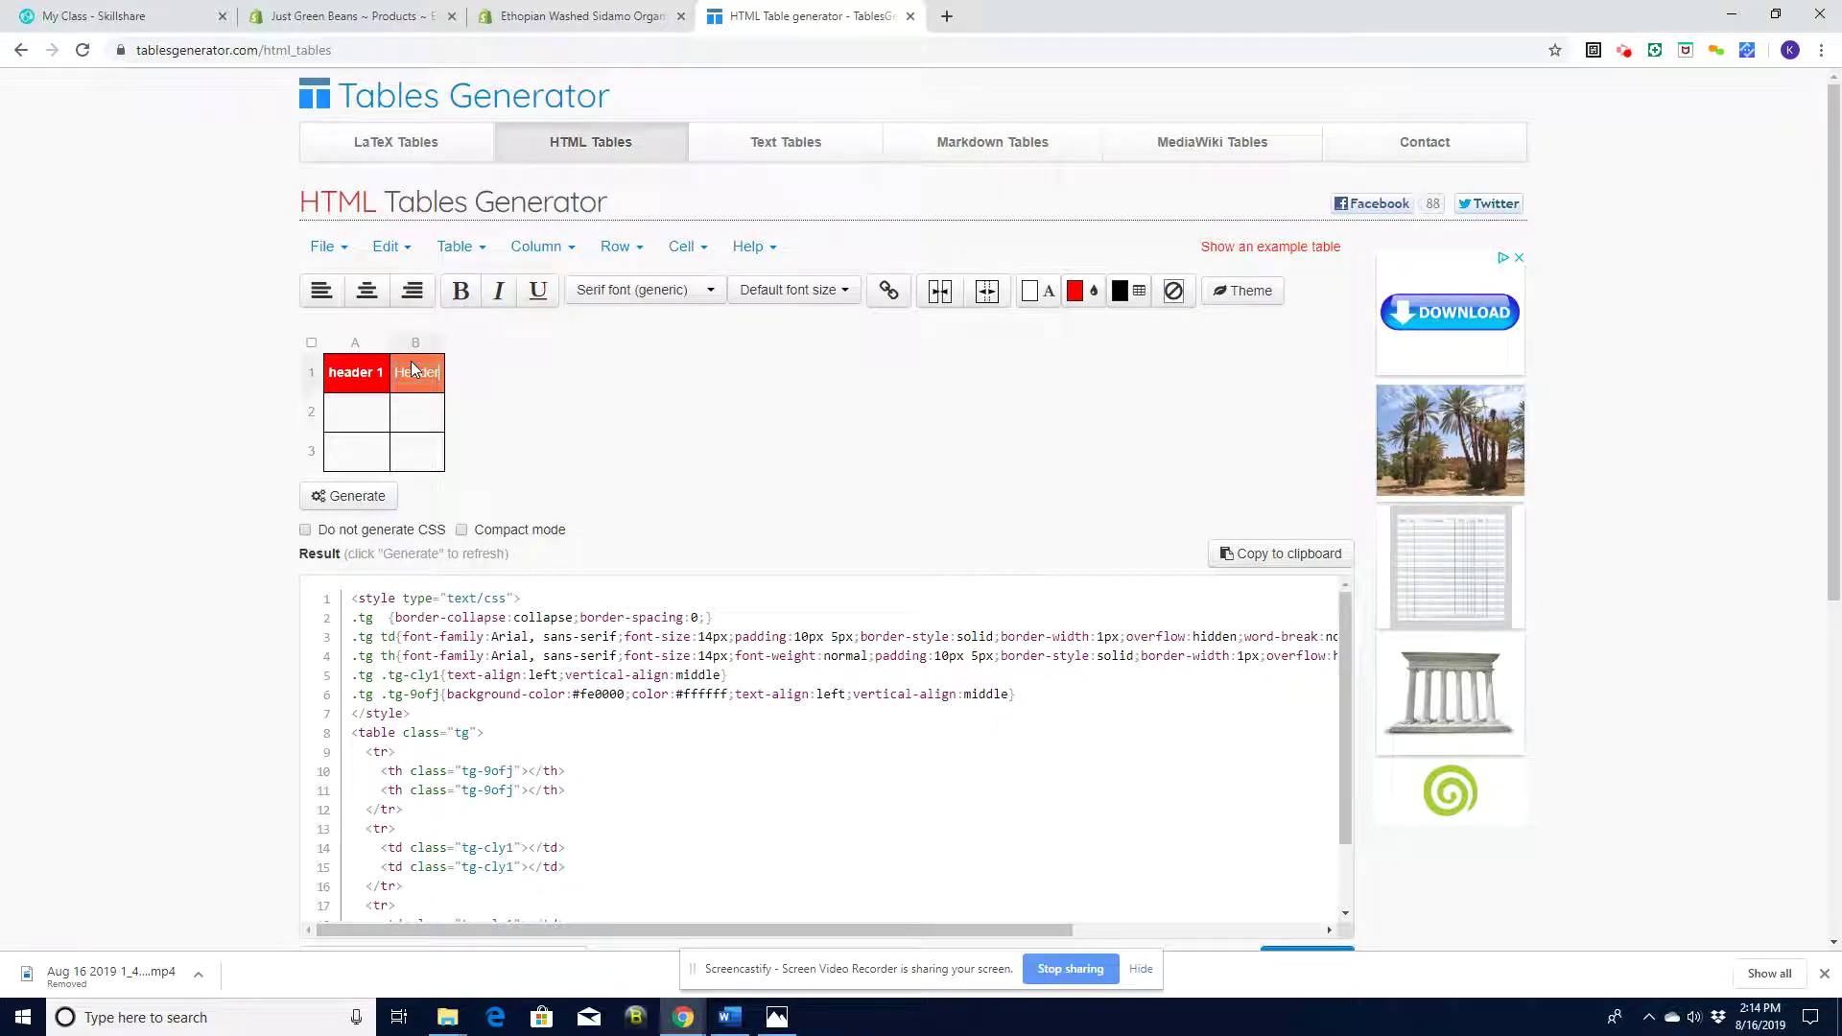
{"action": "type", "text": " 2"}
Fill A2 and B2 with 'data 1' and 'Data 2', regenerate the HTML, and select lines 9–14
{"action": "left_click", "coordinate": [369, 414]}
{"action": "left_click", "coordinate": [365, 419]}
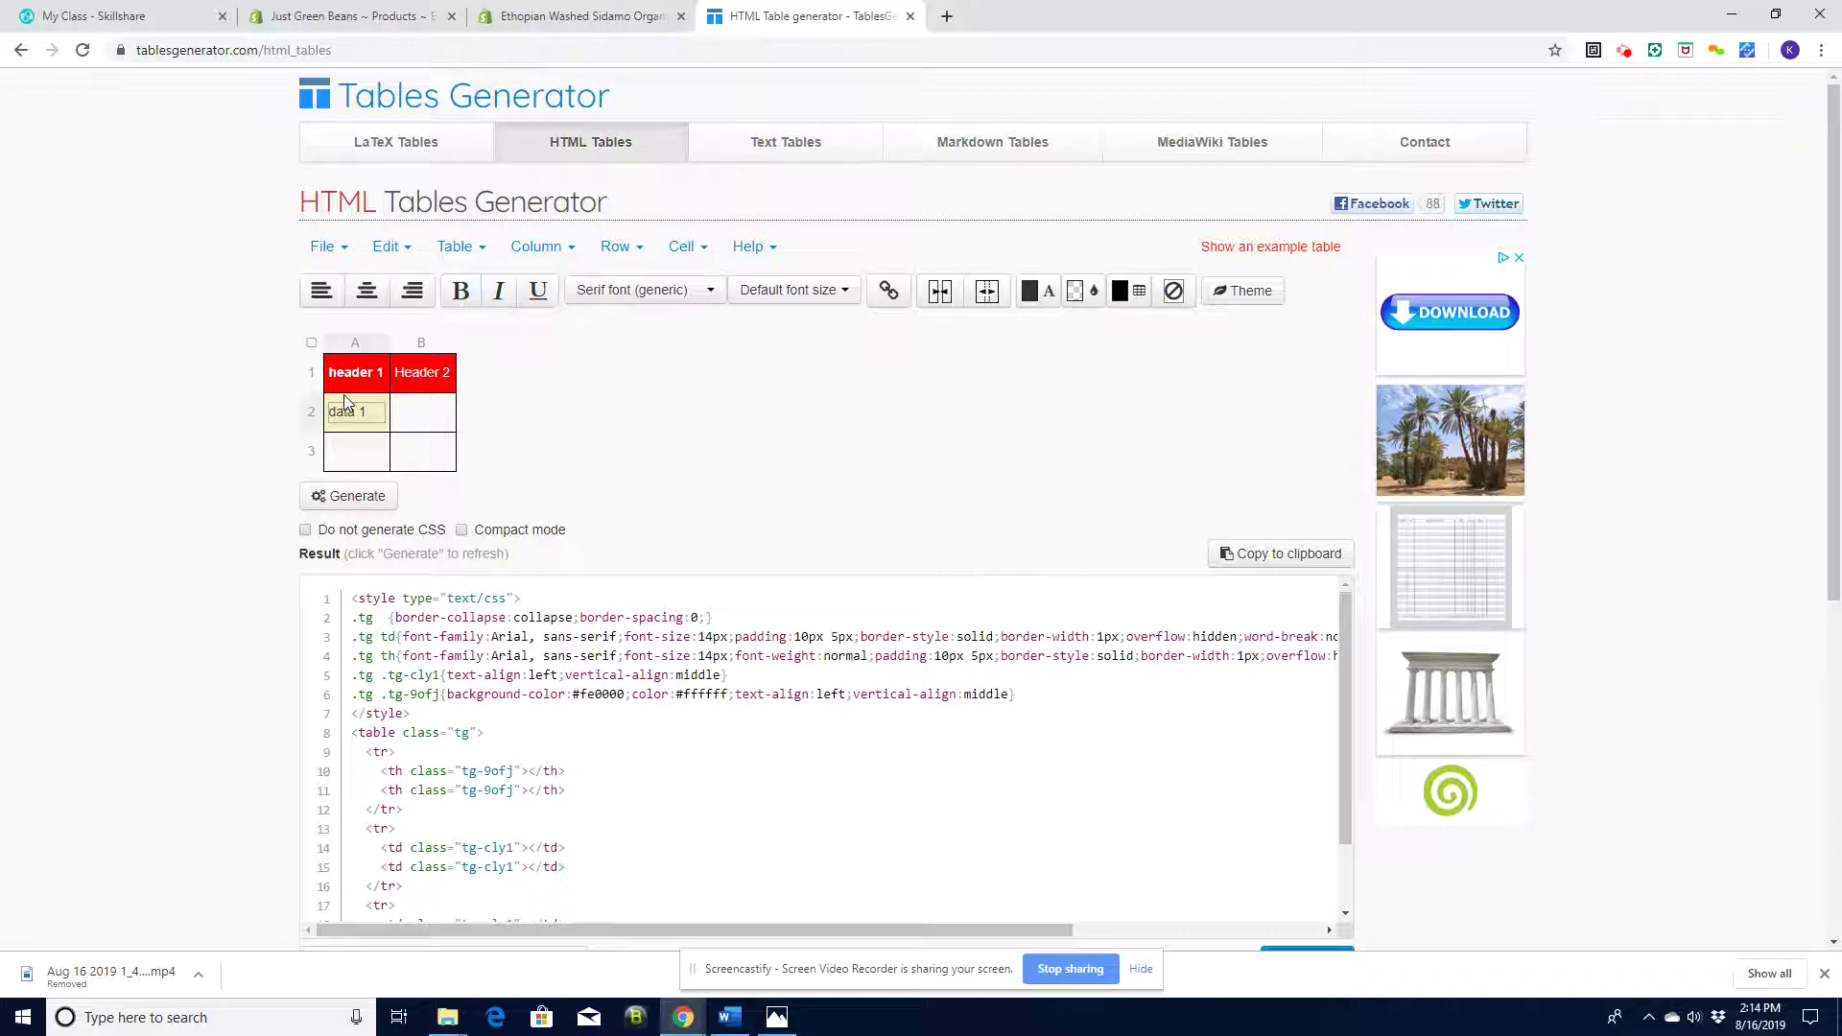
{"action": "left_click", "coordinate": [432, 413]}
{"action": "left_click", "coordinate": [434, 415]}
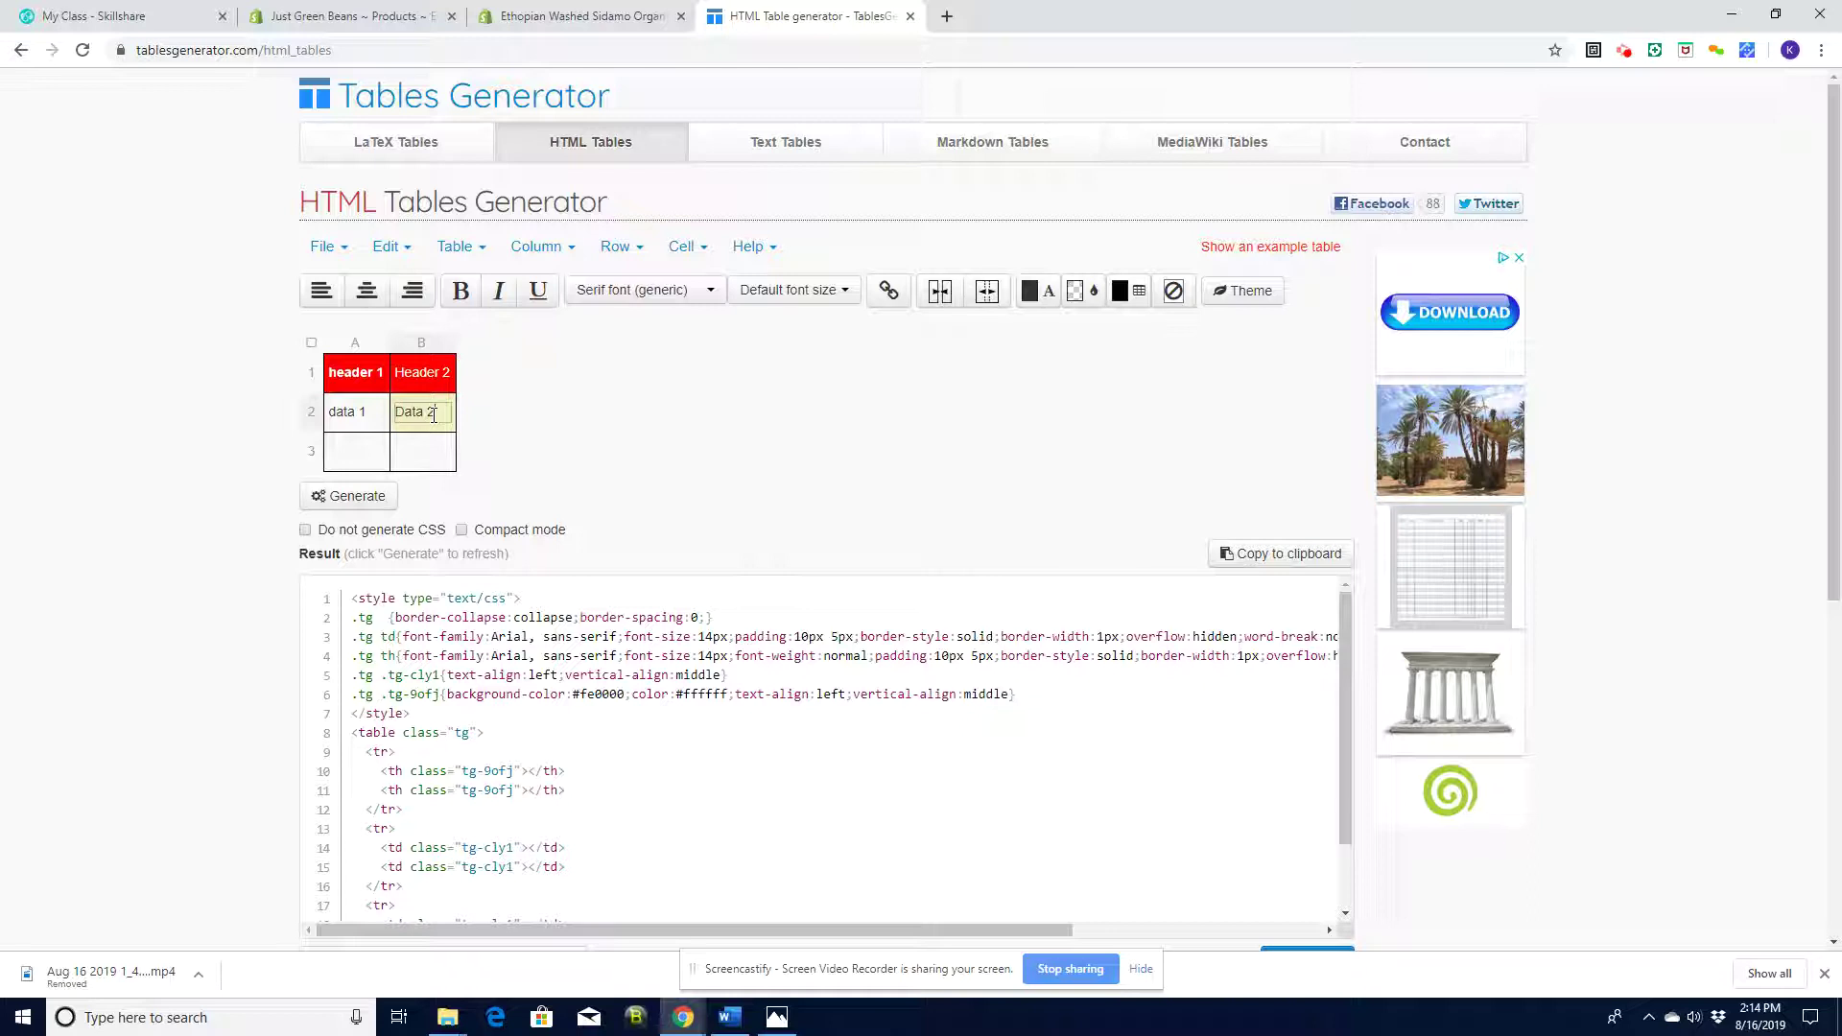
{"action": "type", "text": "Data 2"}
{"action": "left_click", "coordinate": [333, 439]}
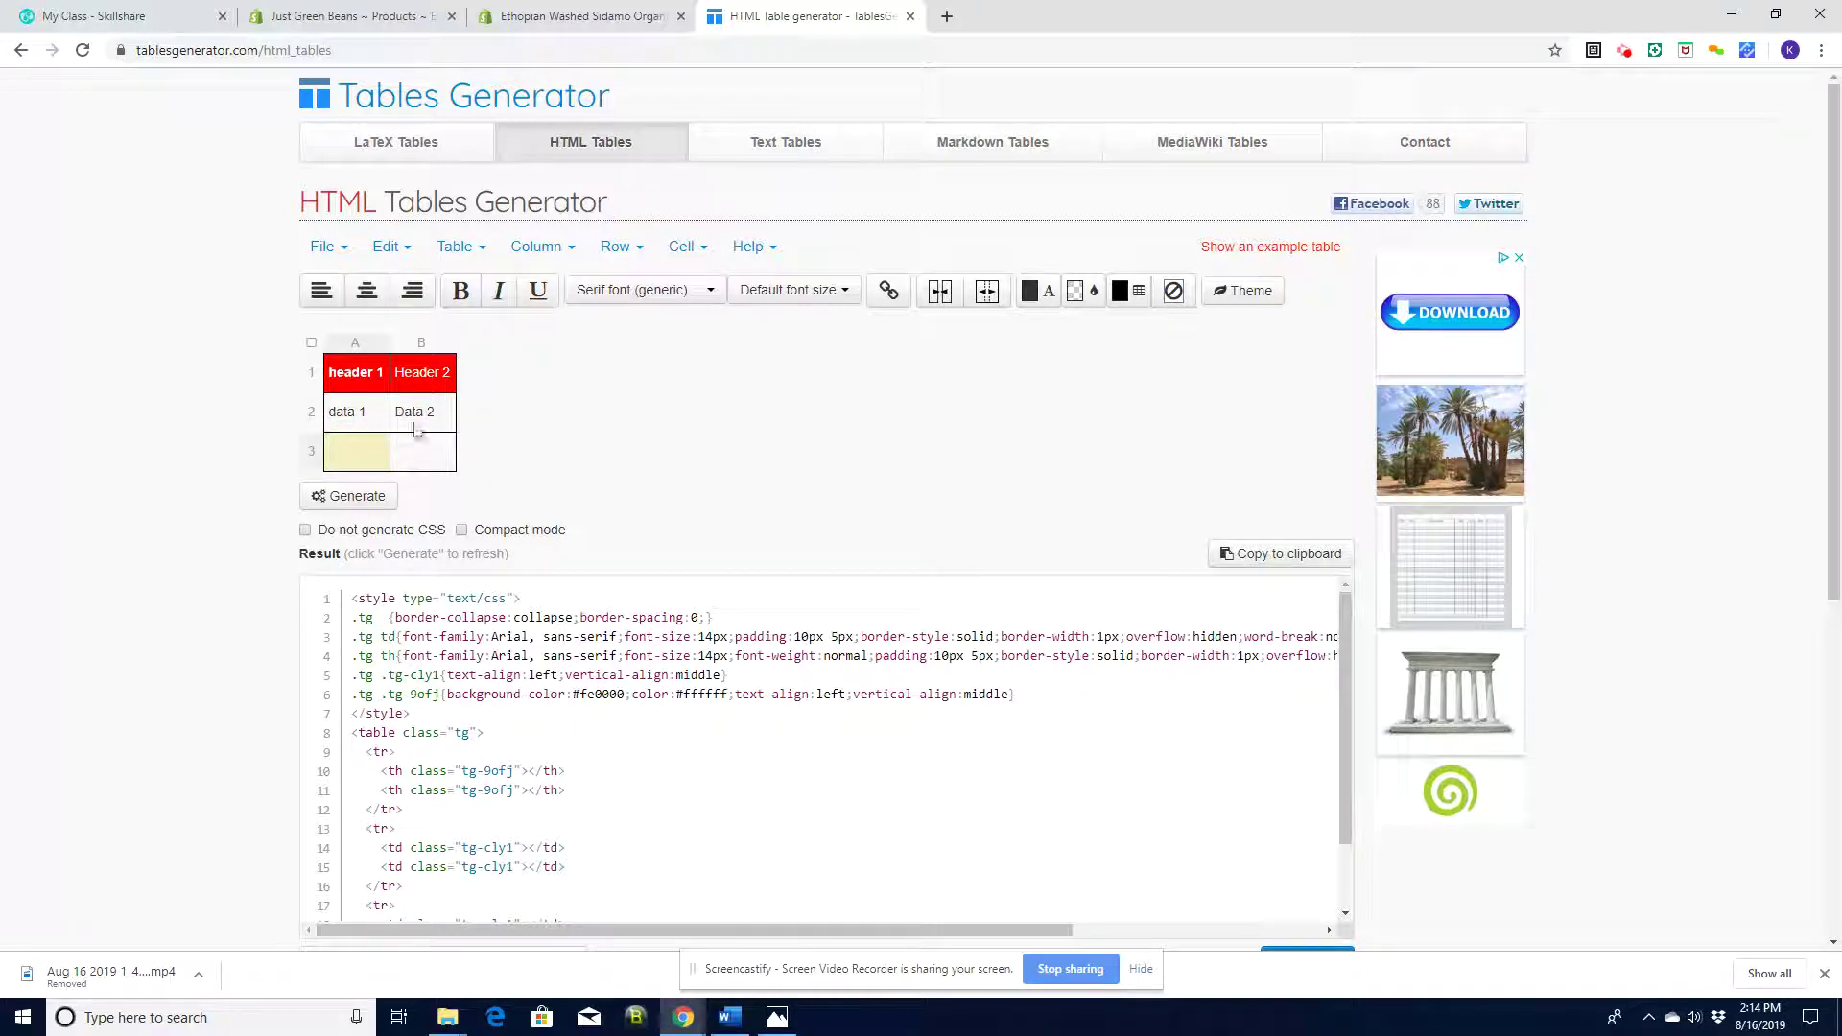
{"action": "left_click", "coordinate": [360, 503]}
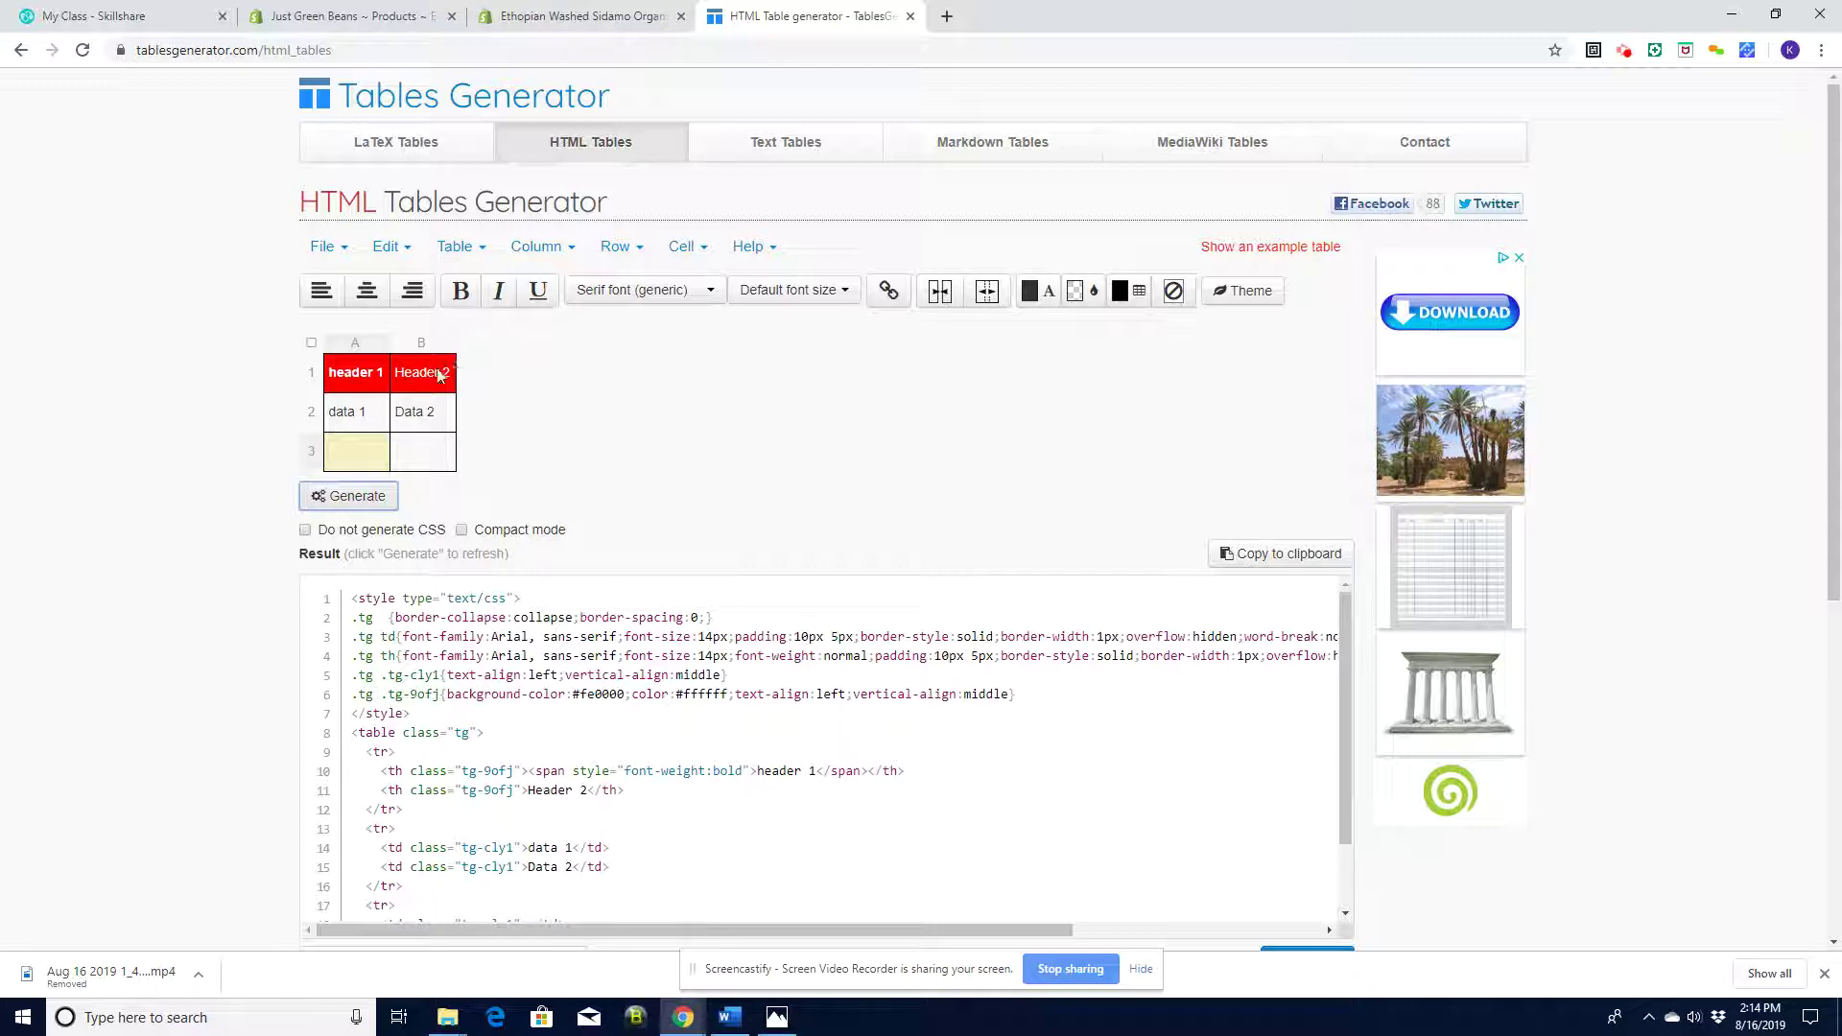
{"action": "left_click_drag", "start_coordinate": [400, 752], "coordinate": [610, 848]}
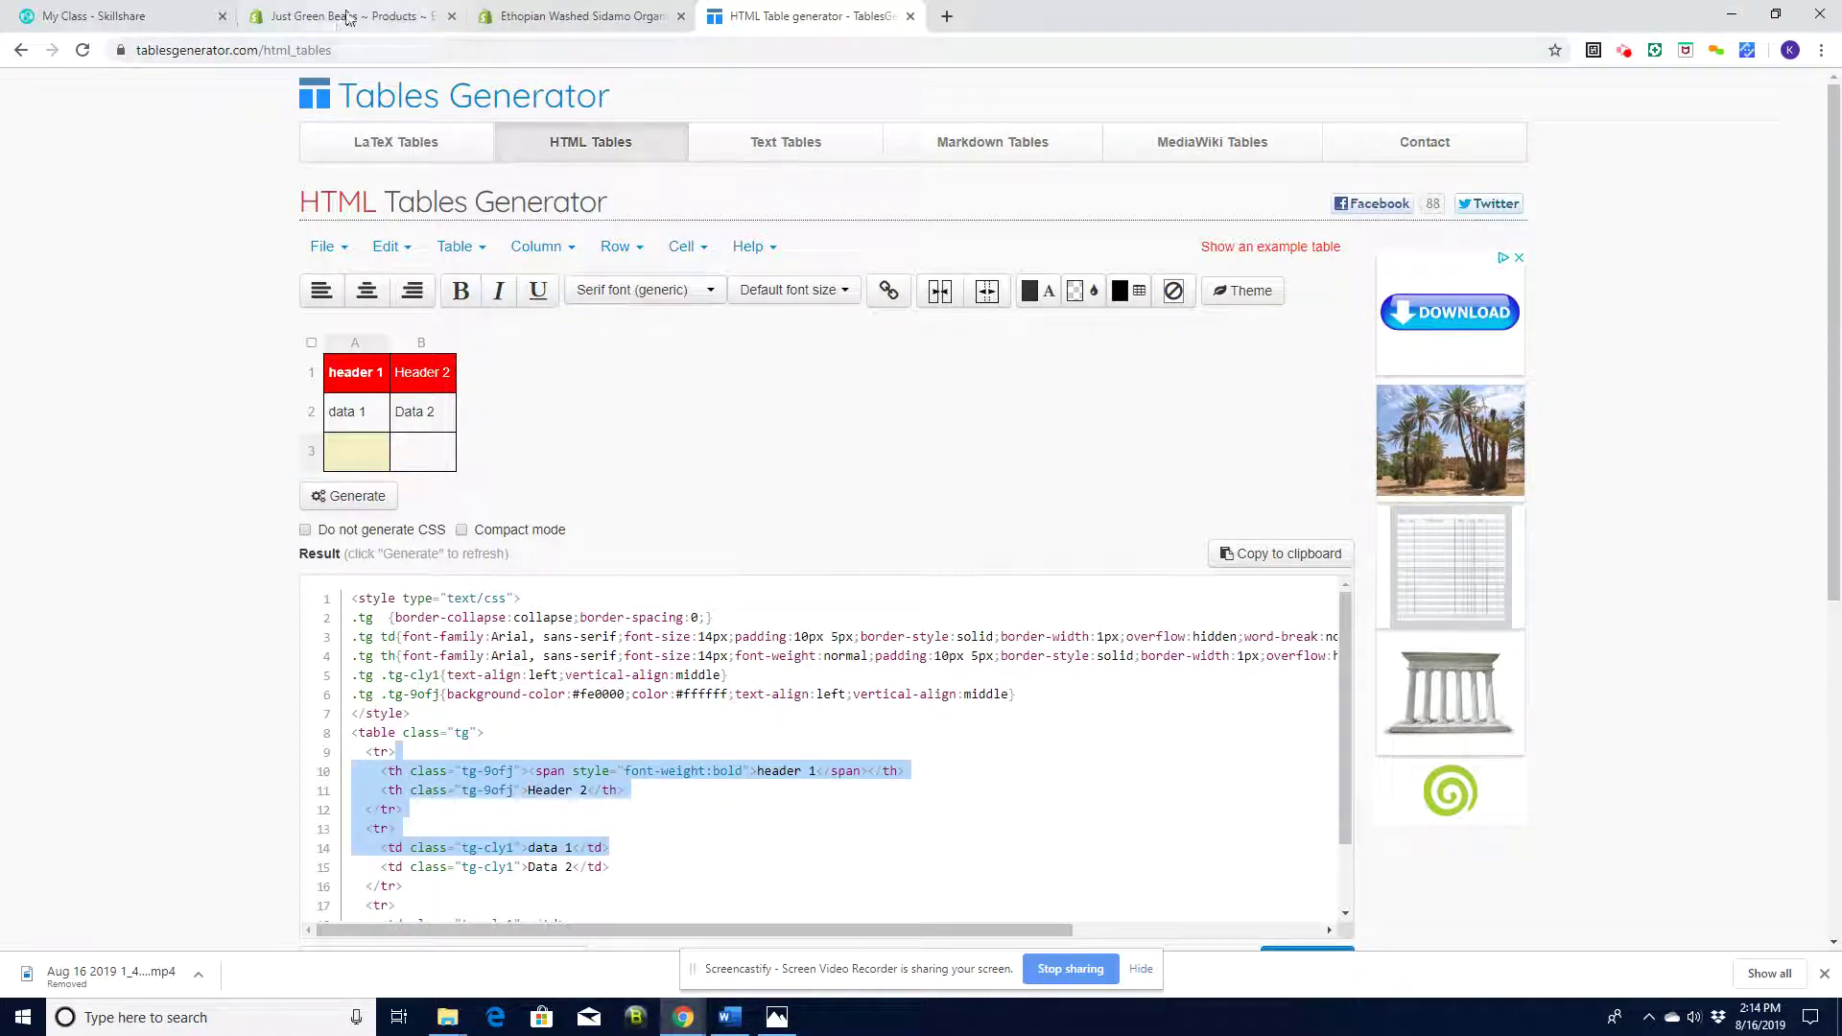
Check the orange-header attribute table rendered in the admin description editor, then return to the Ethiopian Washed Sidamo storefront page
{"action": "left_click", "coordinate": [581, 19]}
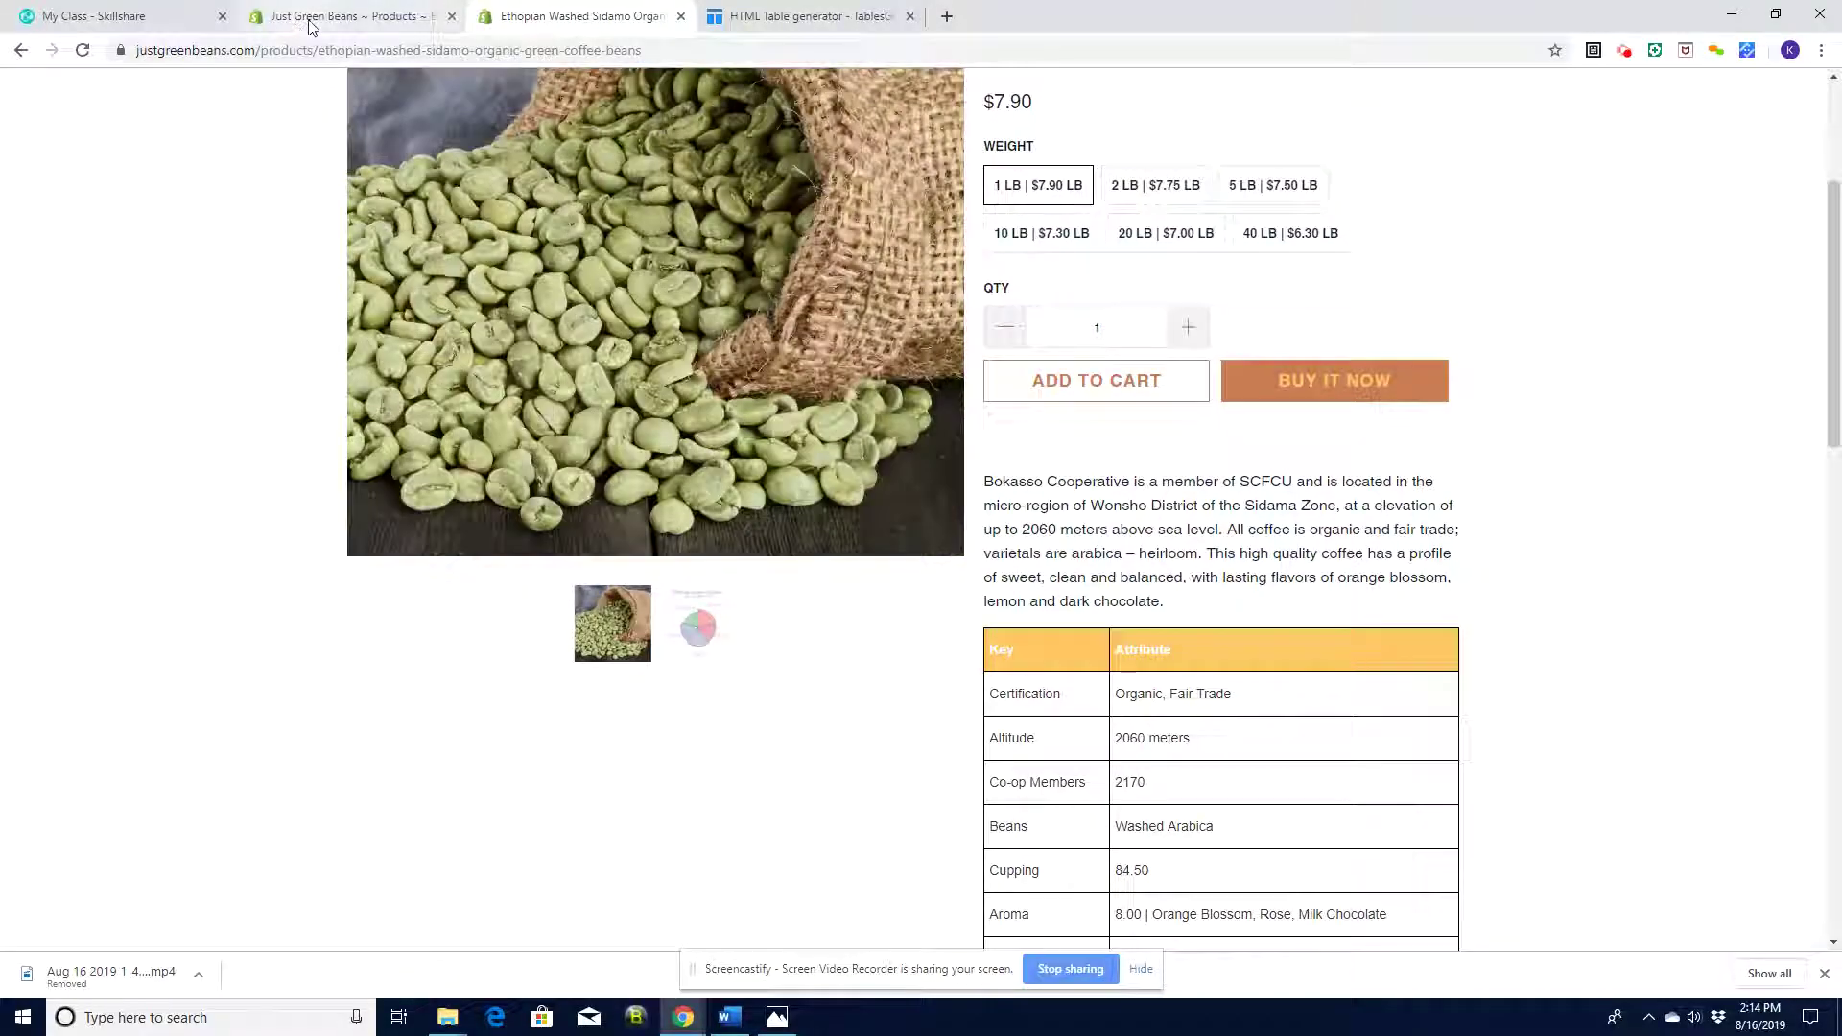
{"action": "left_click", "coordinate": [344, 17]}
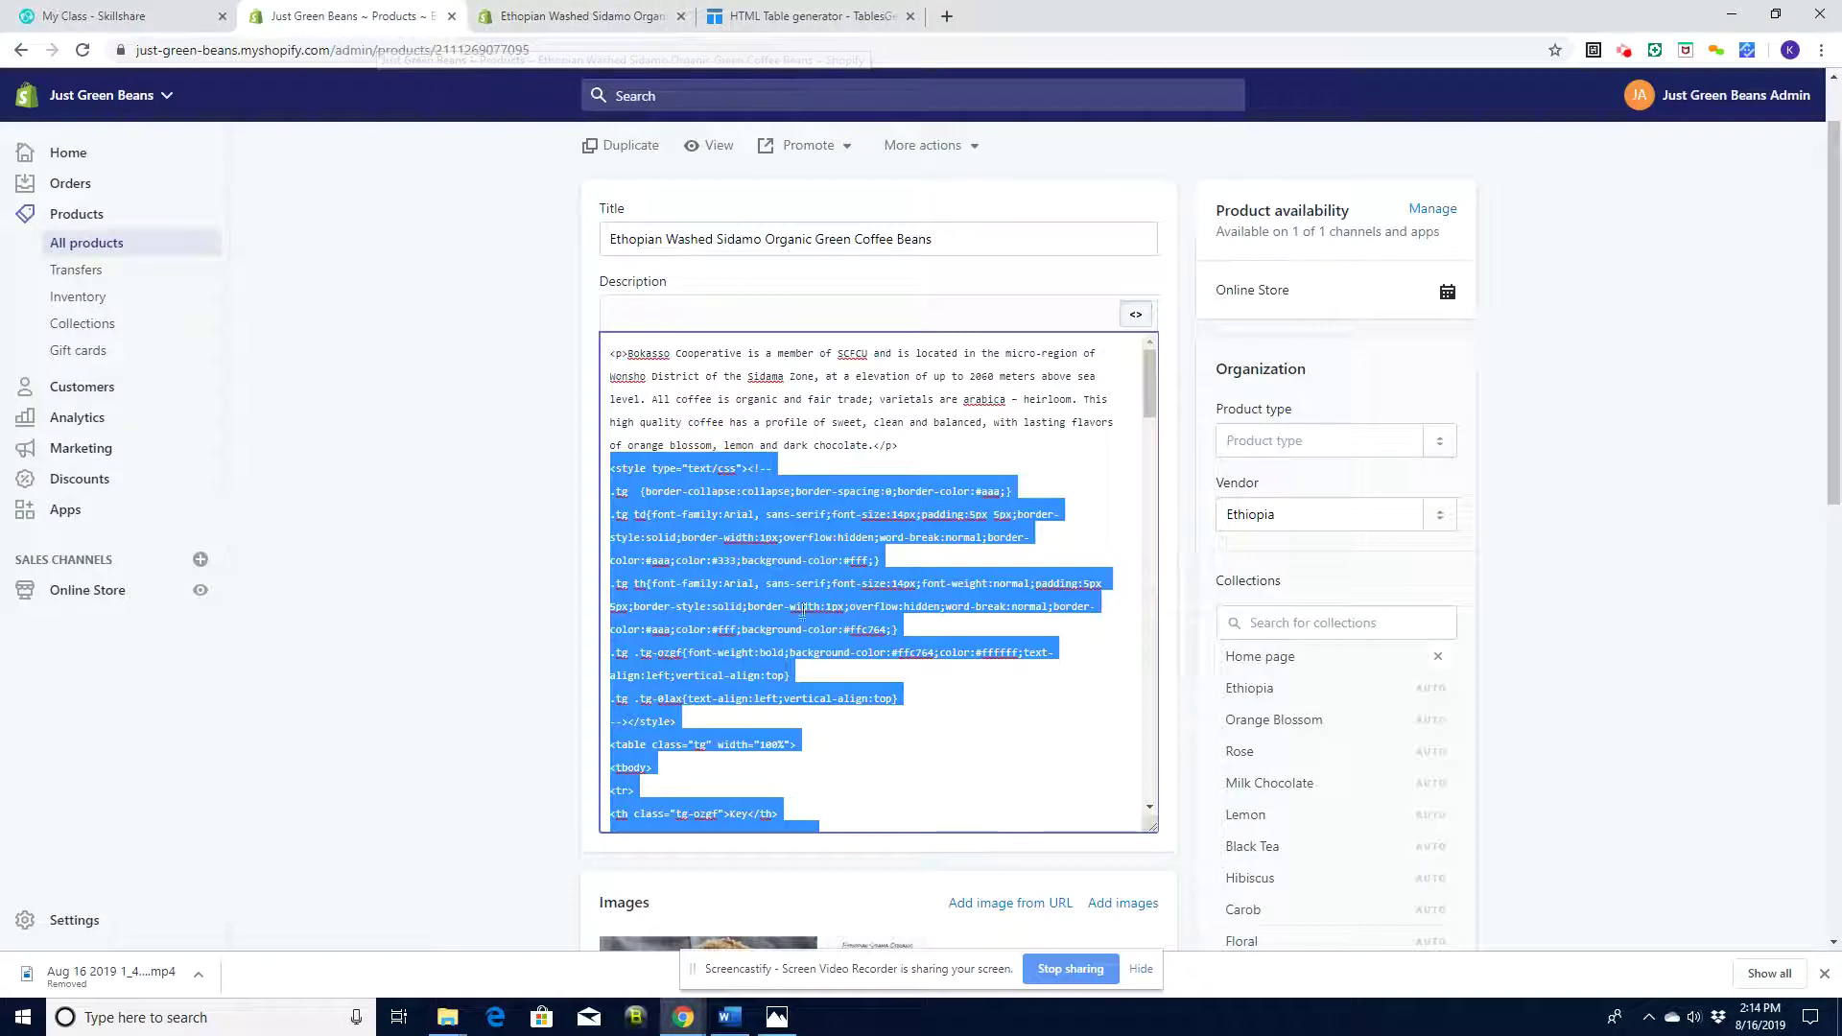
{"action": "left_click", "coordinate": [1137, 314]}
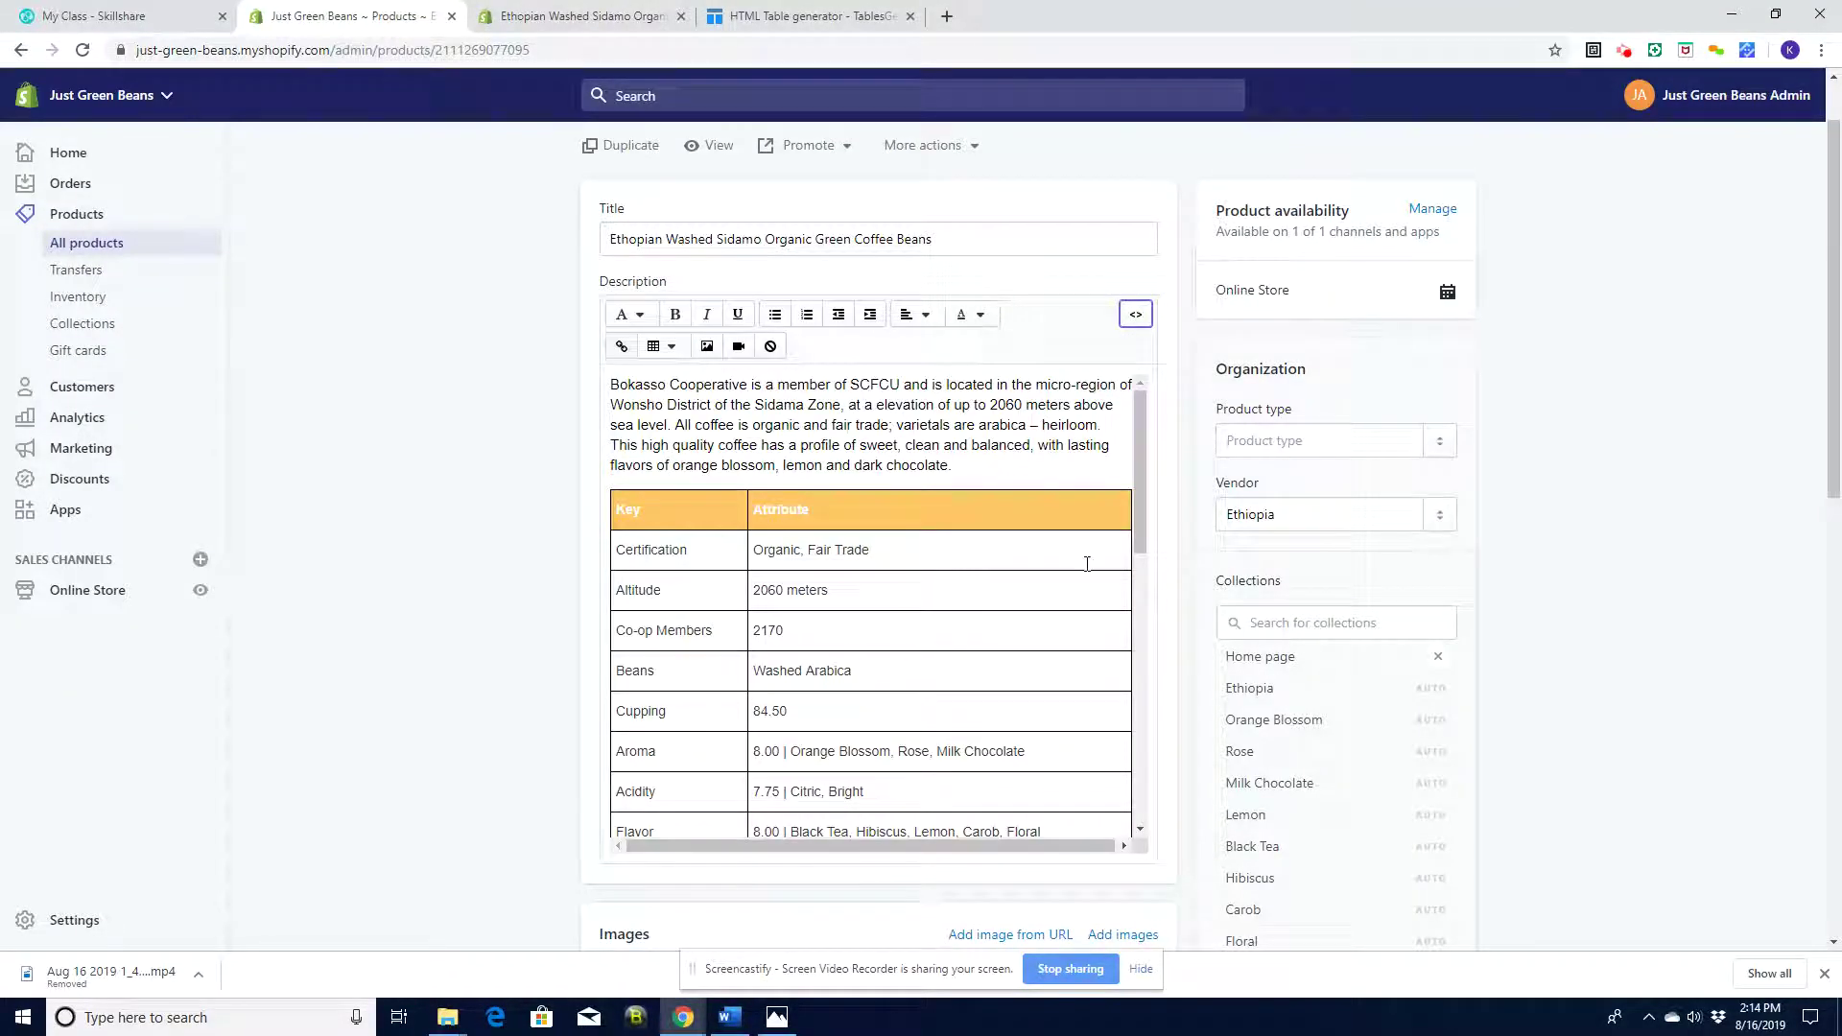
{"action": "mouse_move", "coordinate": [1142, 471]}
{"action": "left_mouse_down"}
{"action": "mouse_move", "coordinate": [1142, 518]}
{"action": "mouse_move", "coordinate": [1142, 470]}
{"action": "left_mouse_up"}
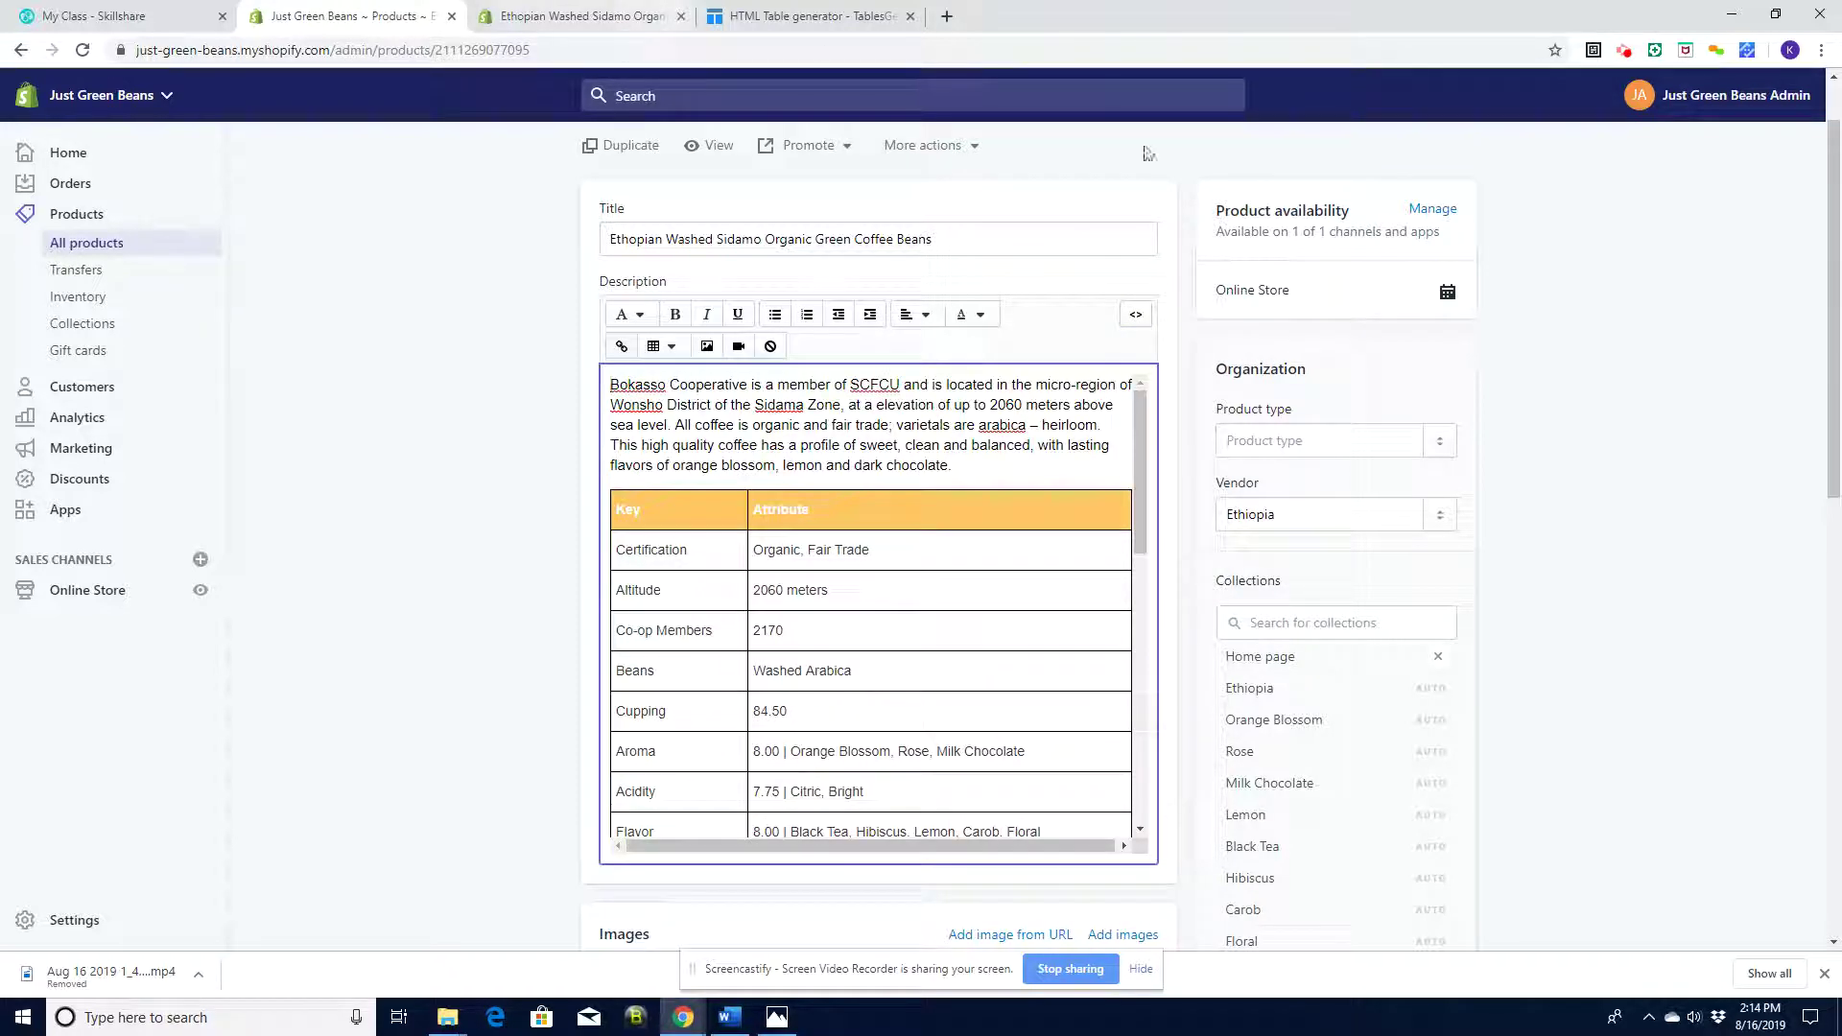
{"action": "left_click", "coordinate": [606, 19]}
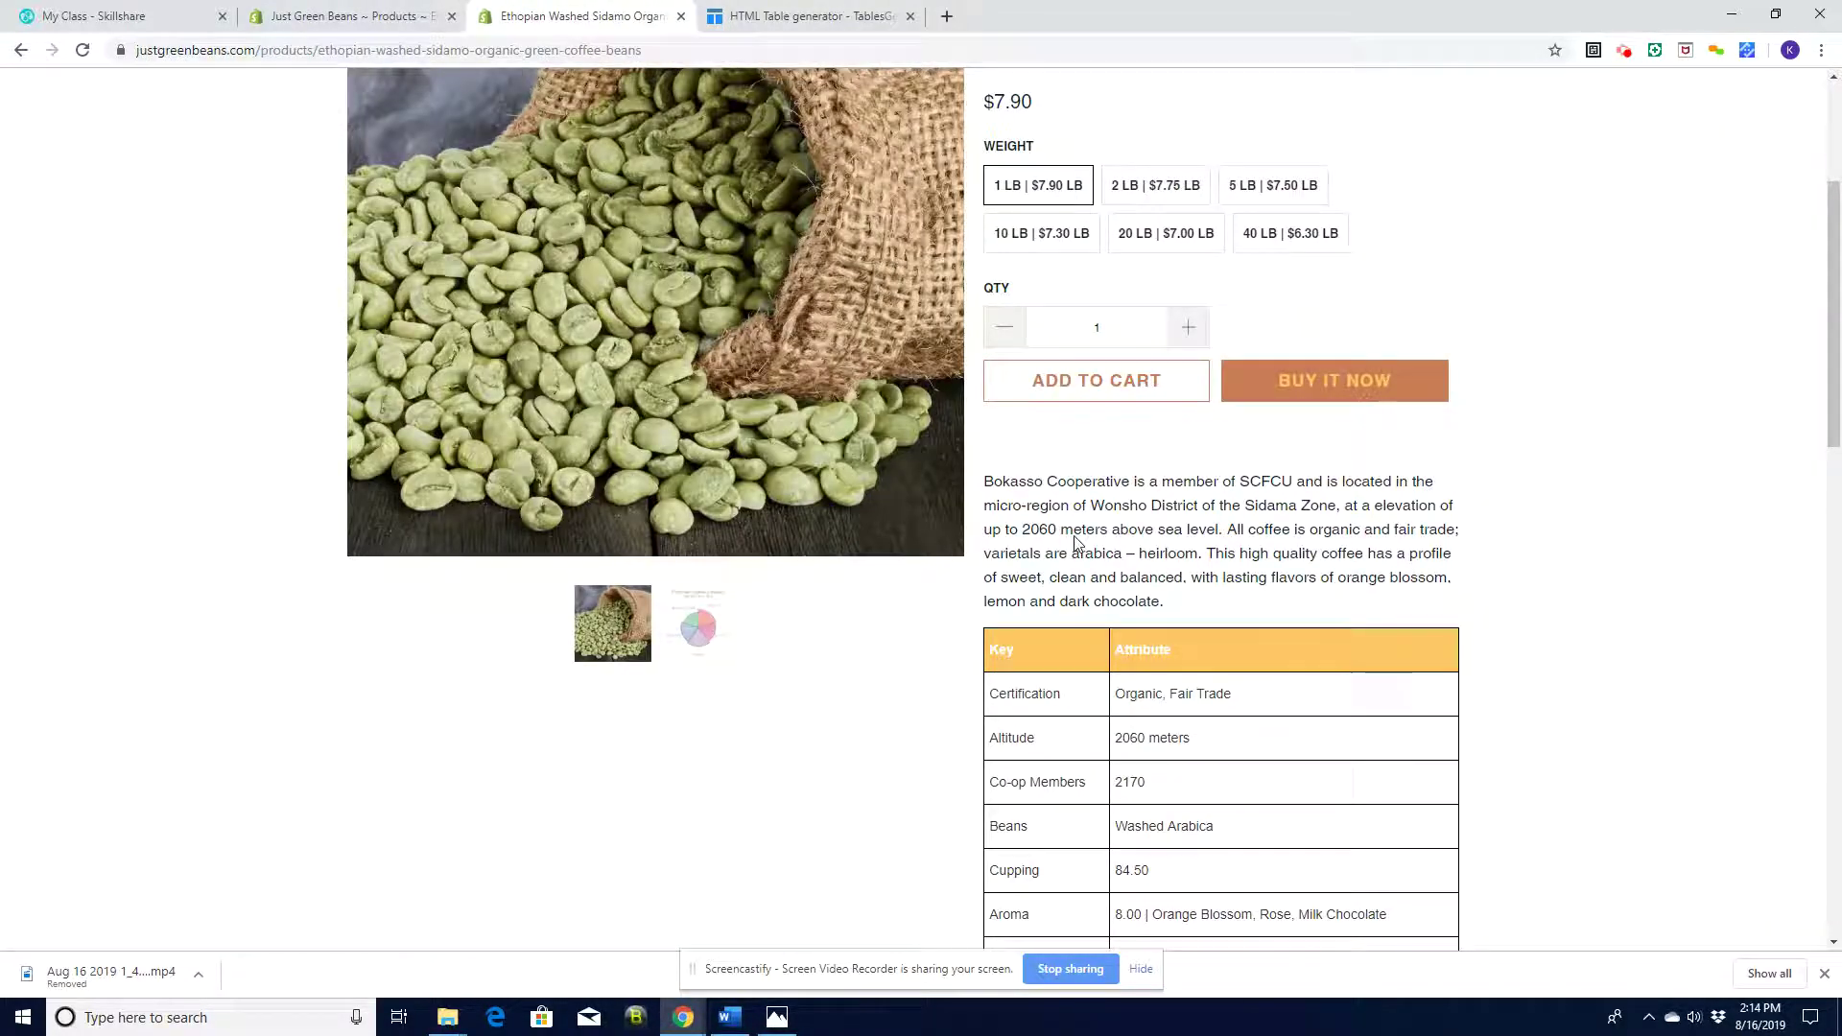
{"action": "left_click_drag", "start_coordinate": [1834, 363], "coordinate": [1841, 209]}
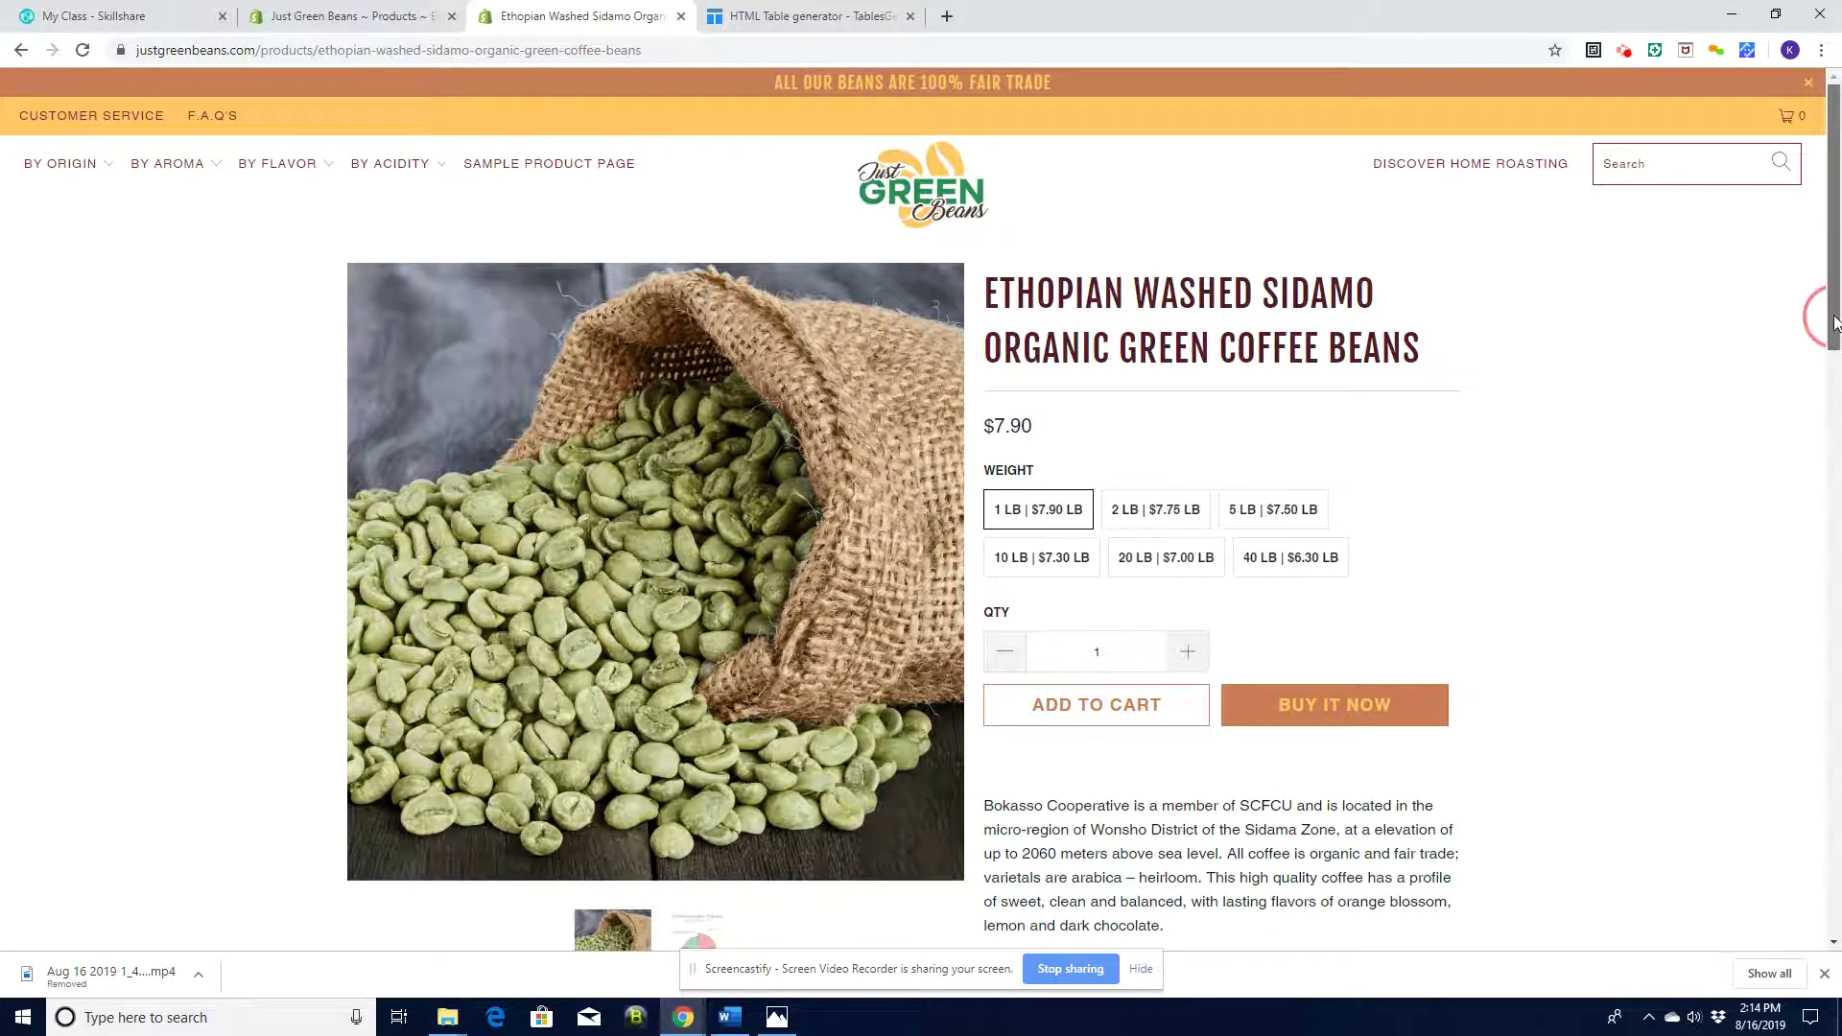
{"action": "left_click_drag", "start_coordinate": [1830, 308], "coordinate": [1837, 446]}
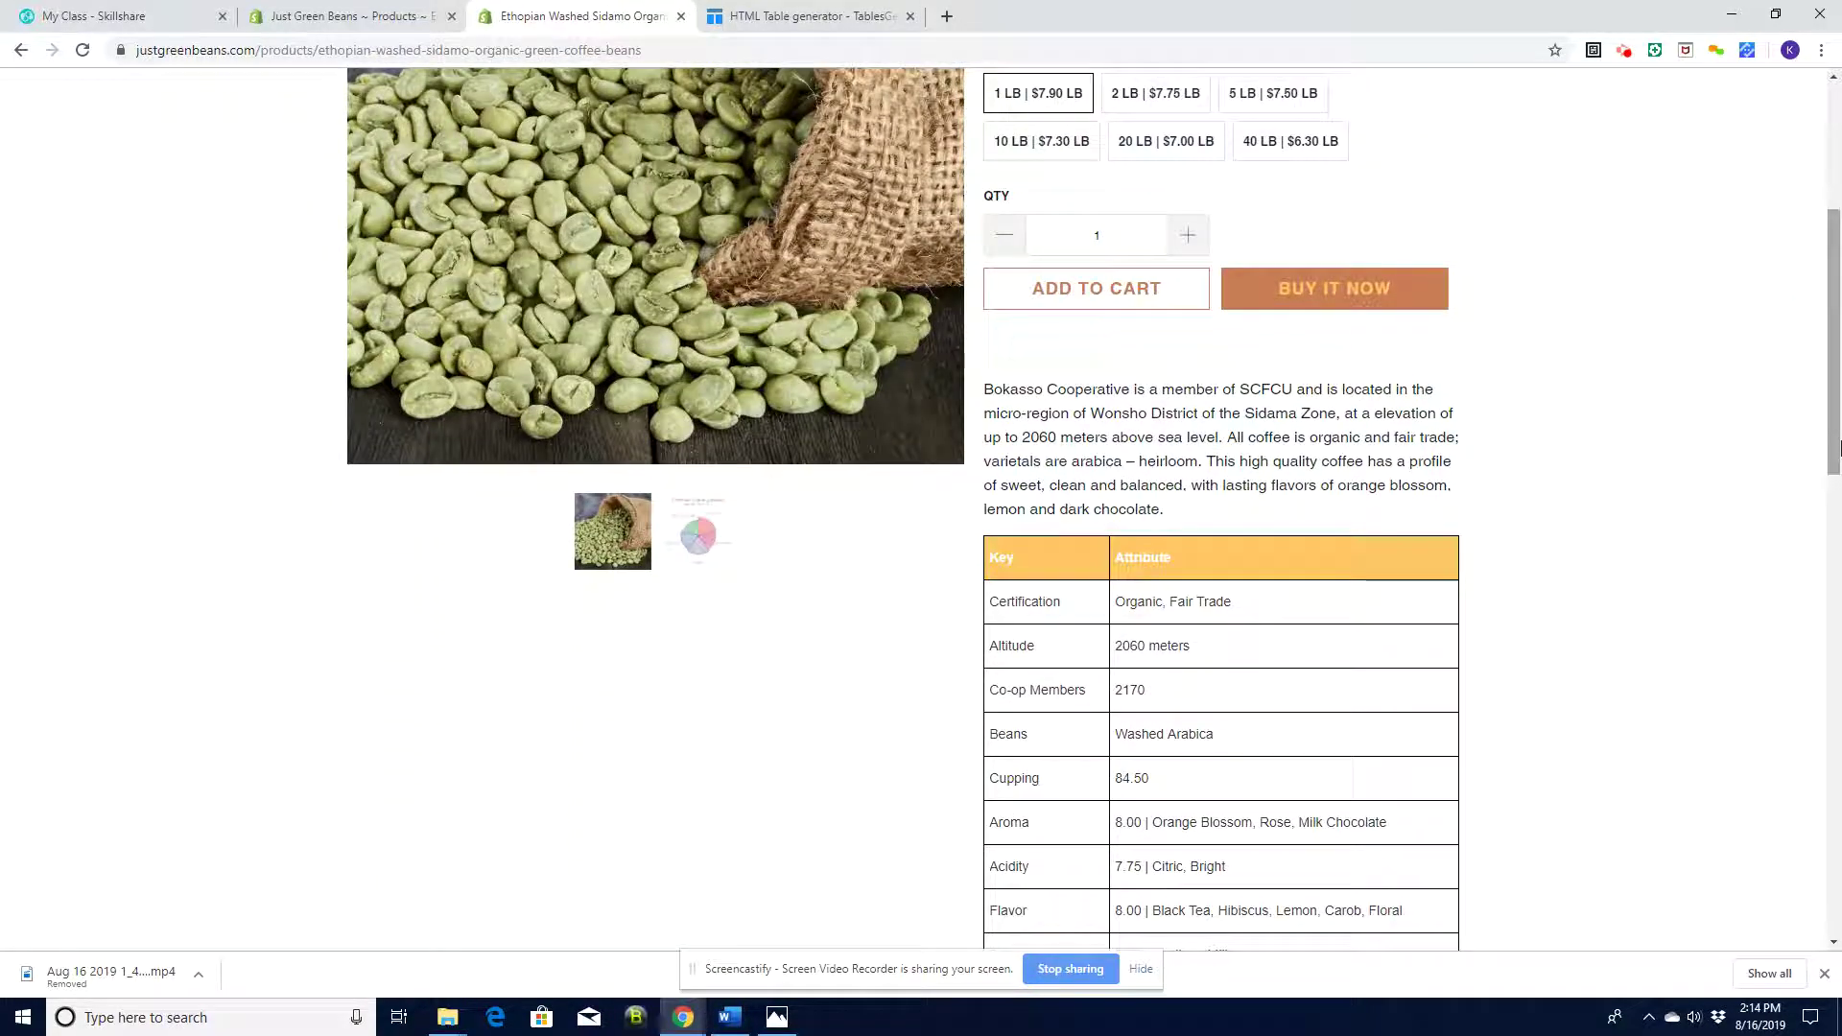